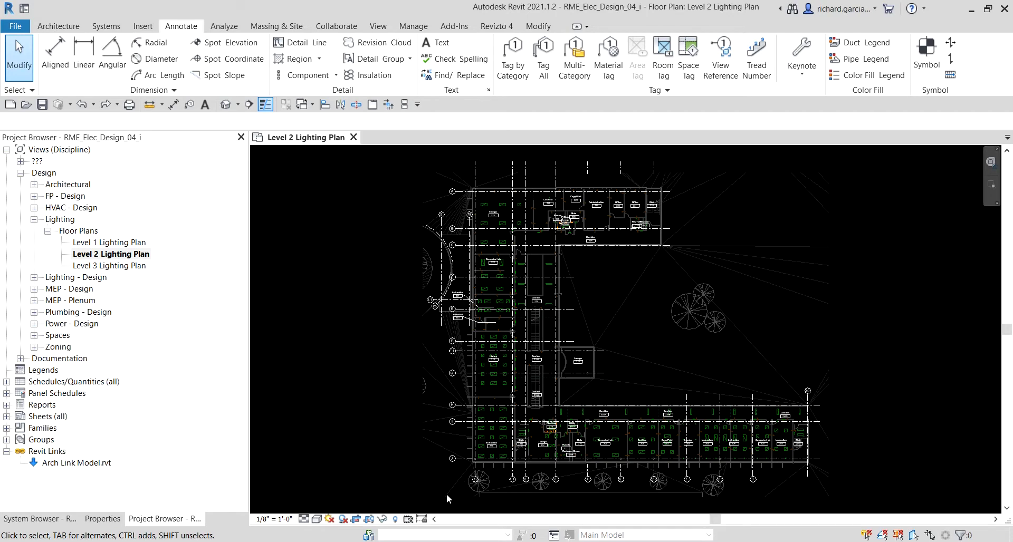
- Open the Level 2 Power Plan from the Power - Design floor plans, dismiss the save reminder, and show room Electrical 220
click(34, 324)
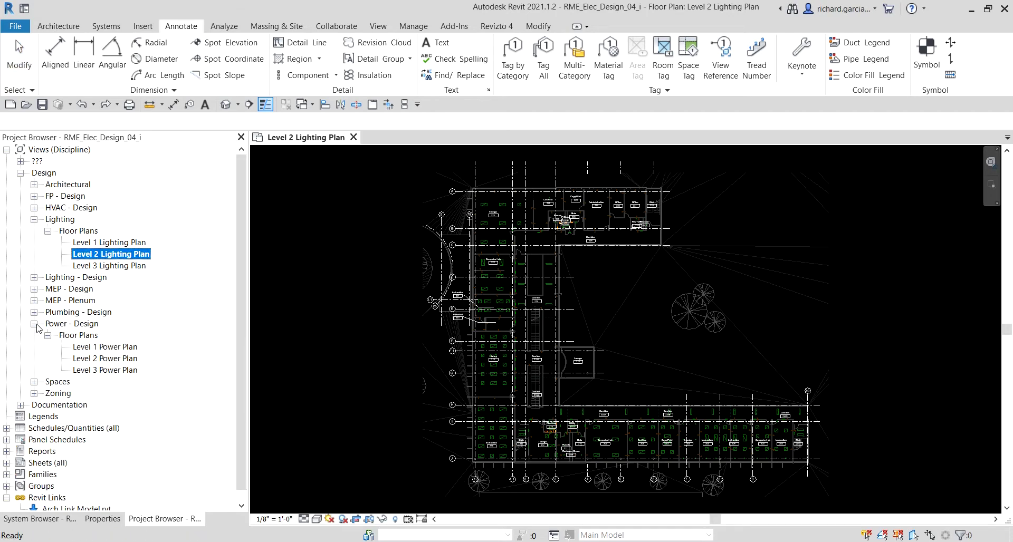
double_click(106, 359)
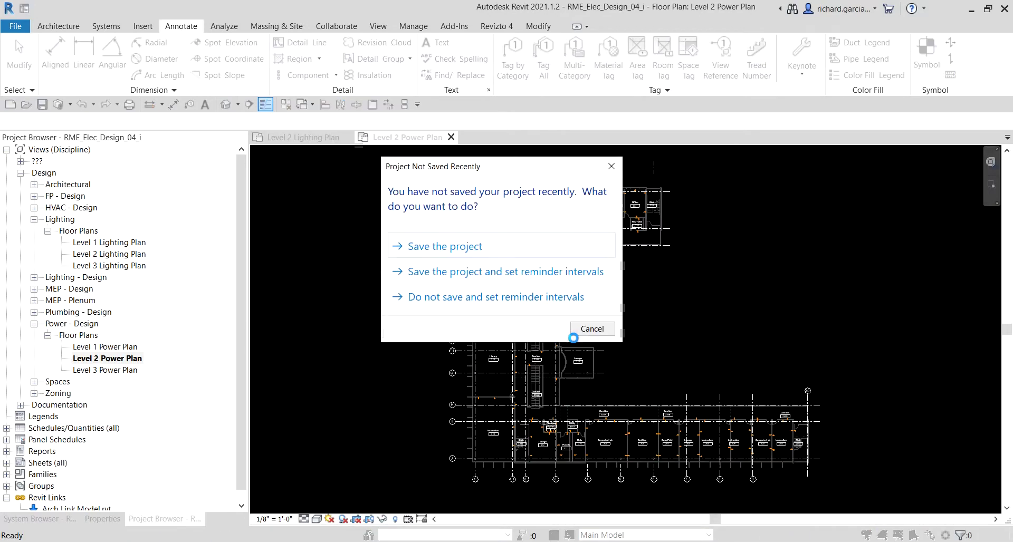
click(593, 330)
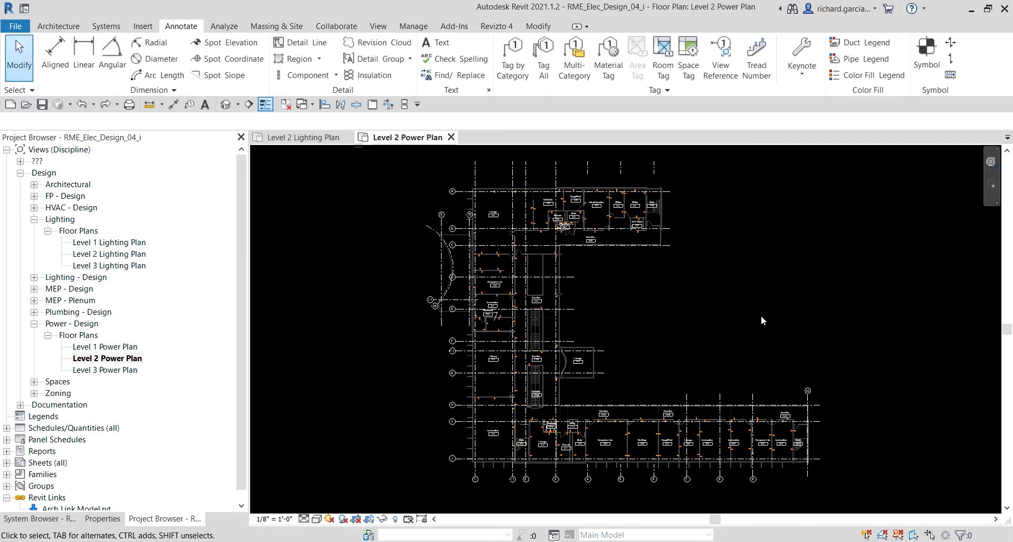
scroll(497, 371, up, 3)
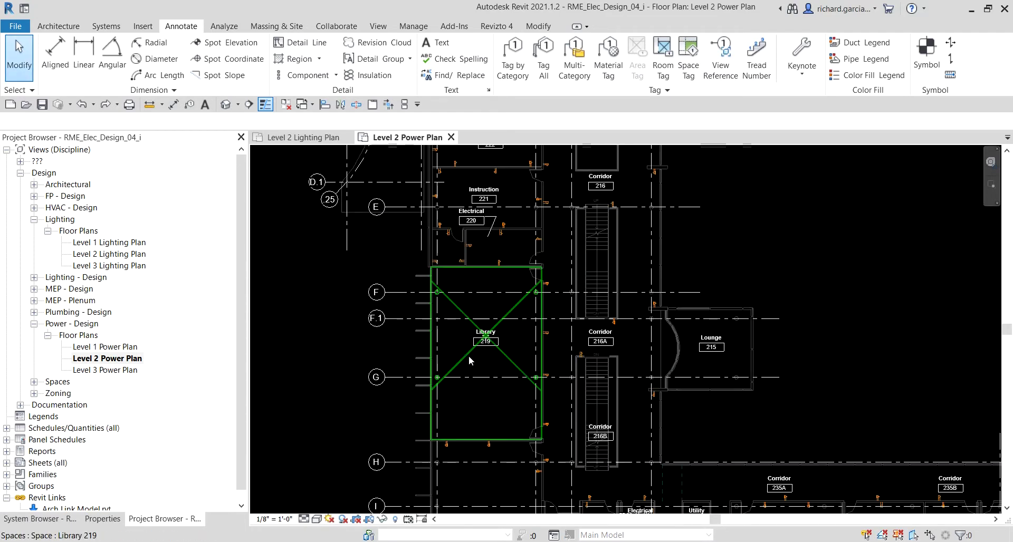
scroll(469, 361, up, 2)
middle_drag(501, 233, 522, 314)
scroll(522, 315, up, 4)
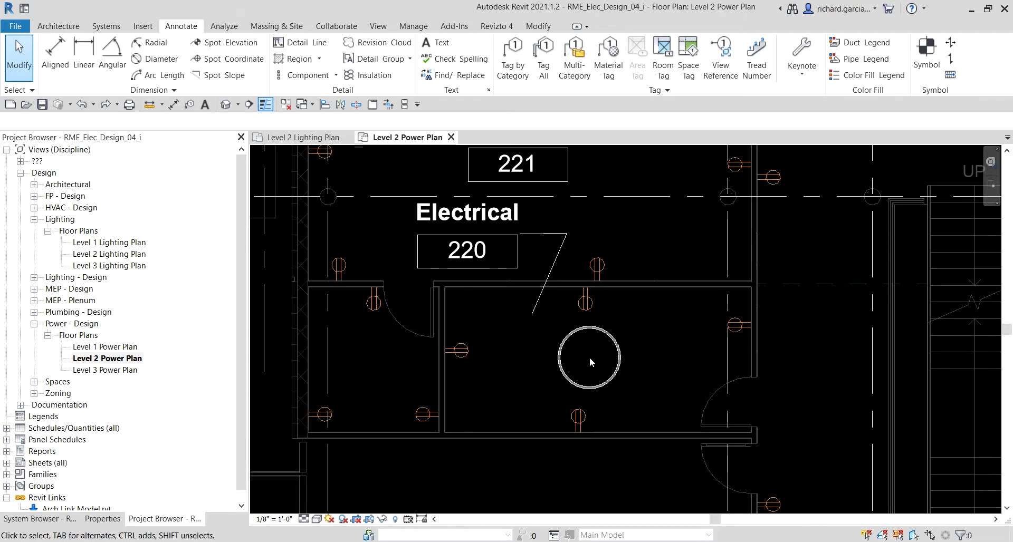
double_click(108, 359)
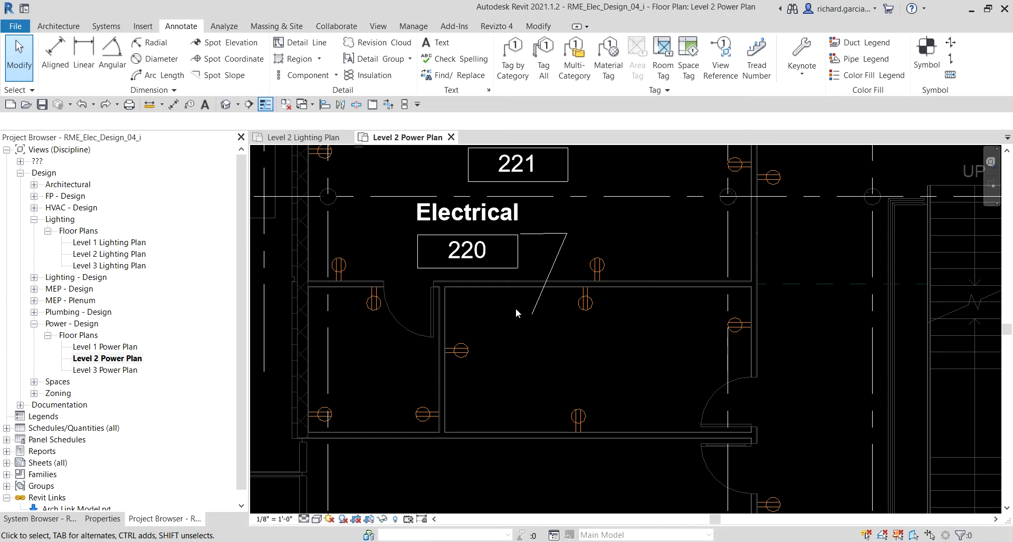
- Start placing electrical equipment using the 100A type of the 208V MCB Lighting and Appliance Panelboard - Surface family
click(111, 27)
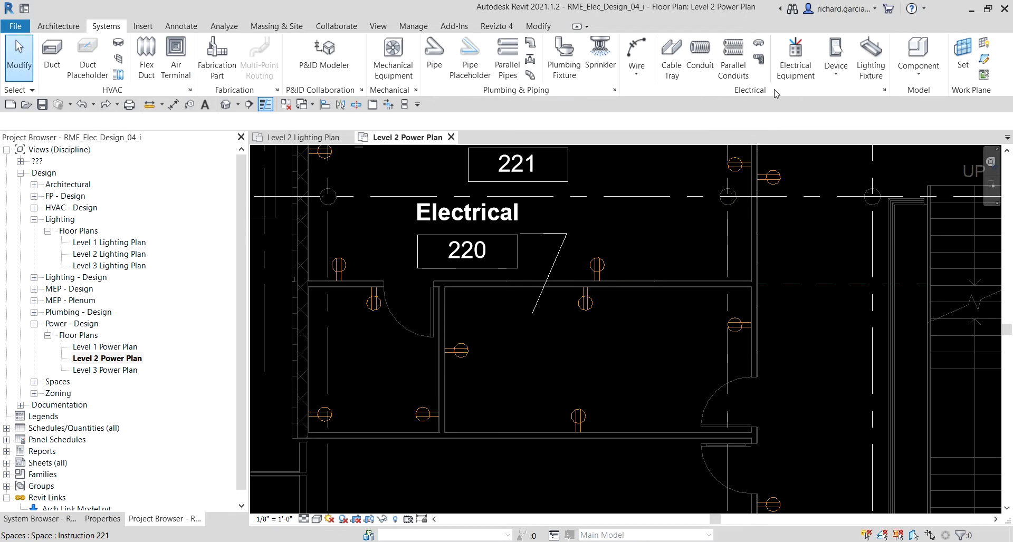
click(796, 69)
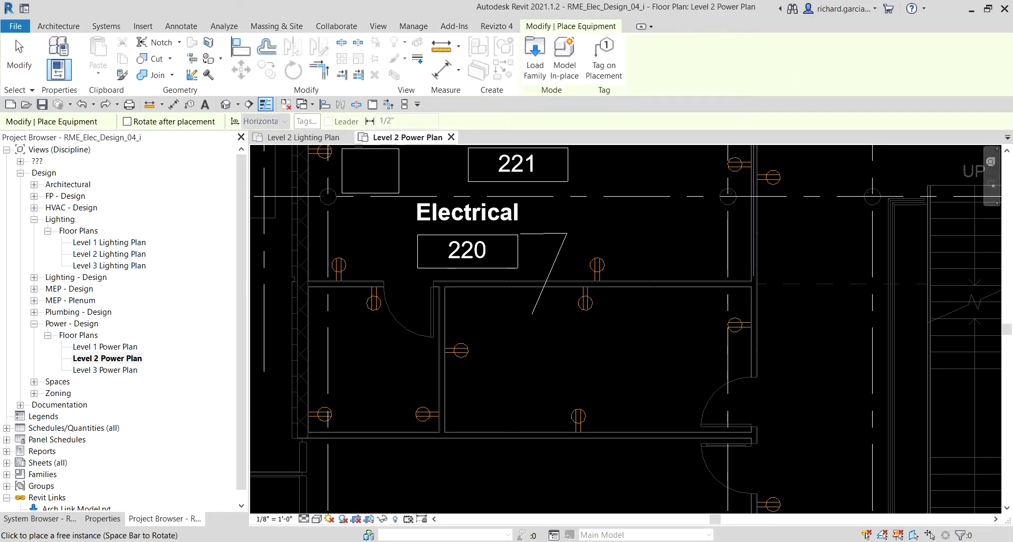
click(104, 520)
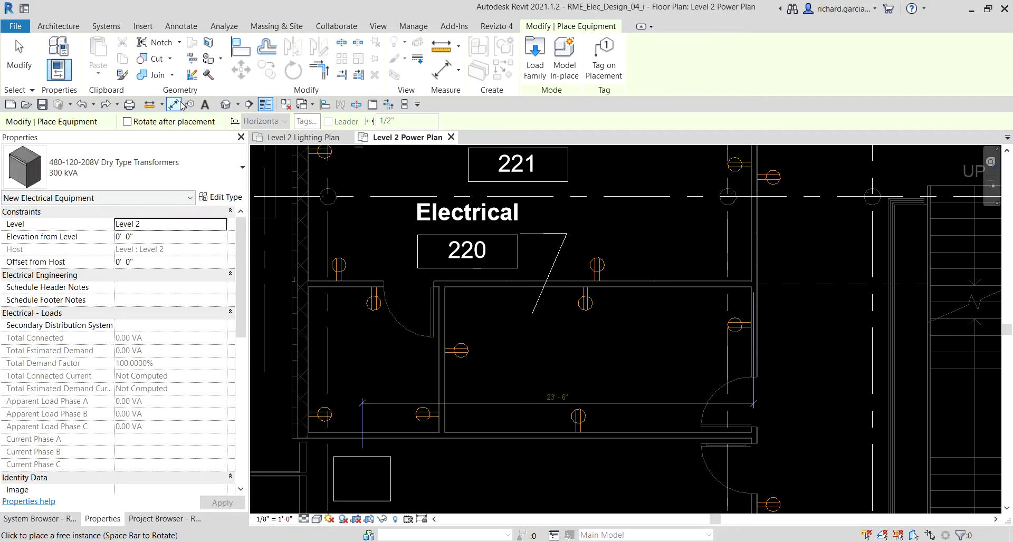
click(172, 154)
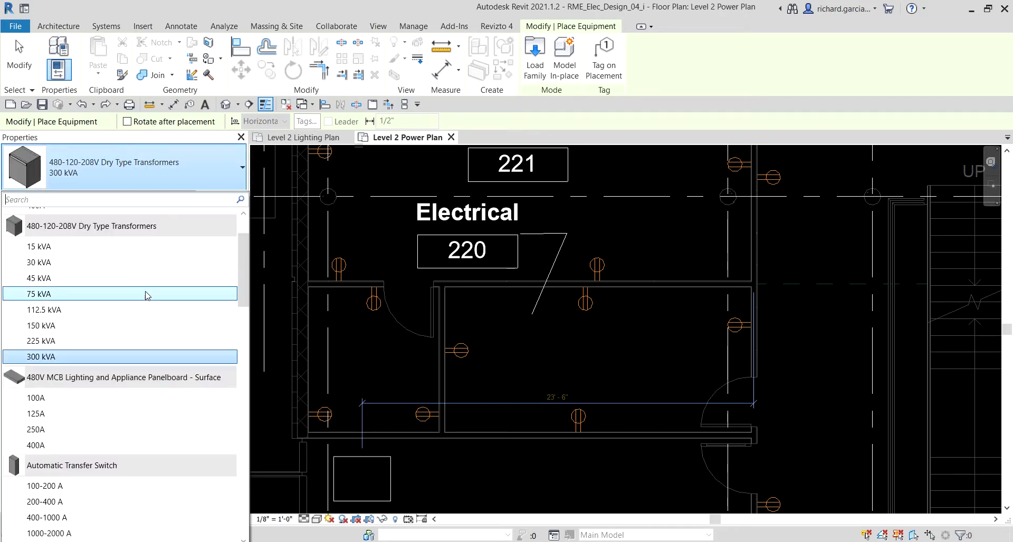
scroll(147, 294, up, 1)
mouse_move(47, 228)
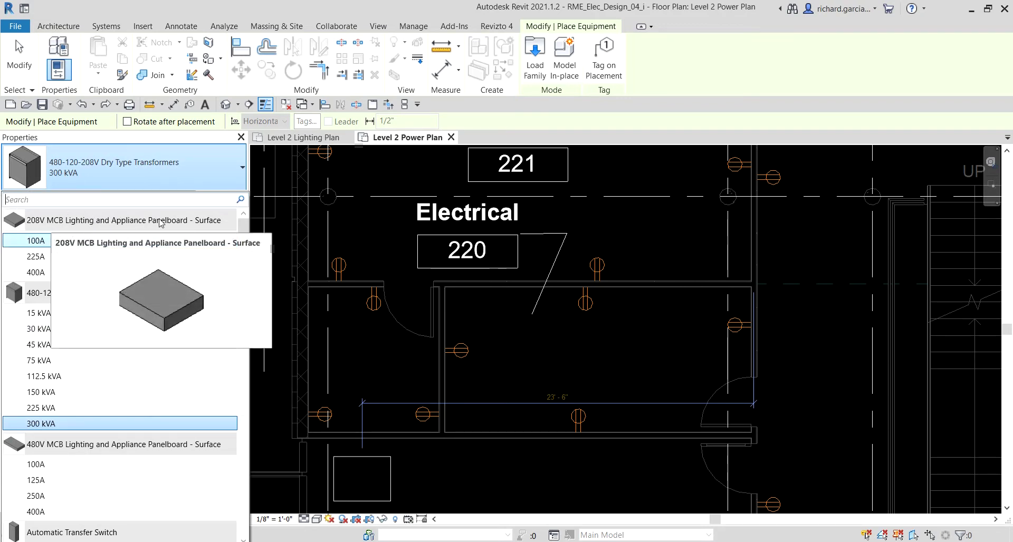
click(205, 222)
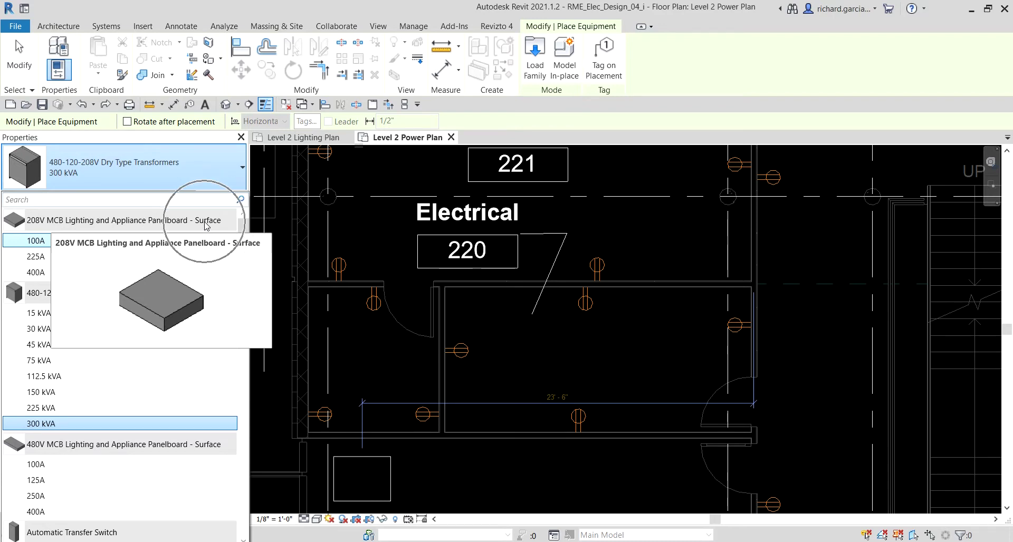
click(204, 222)
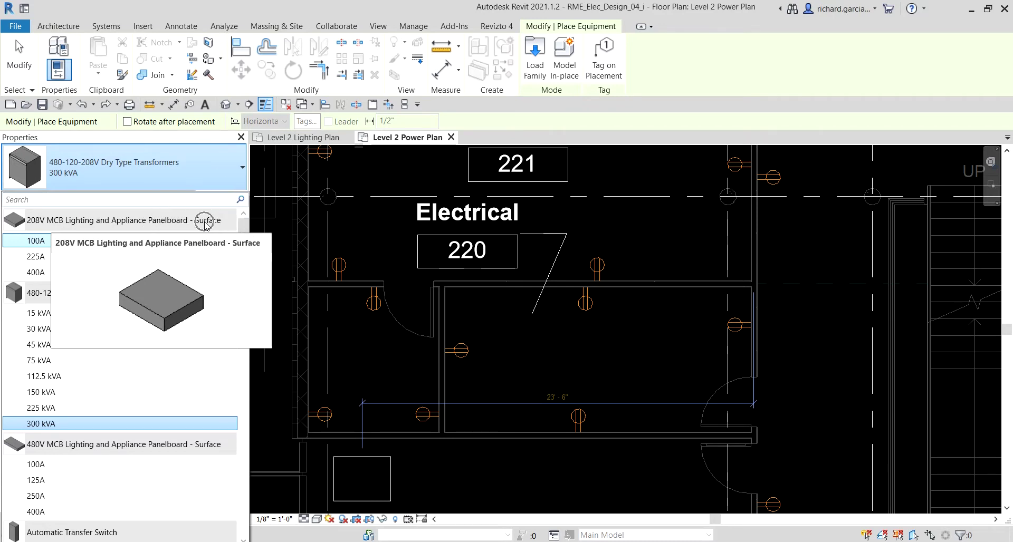
click(44, 244)
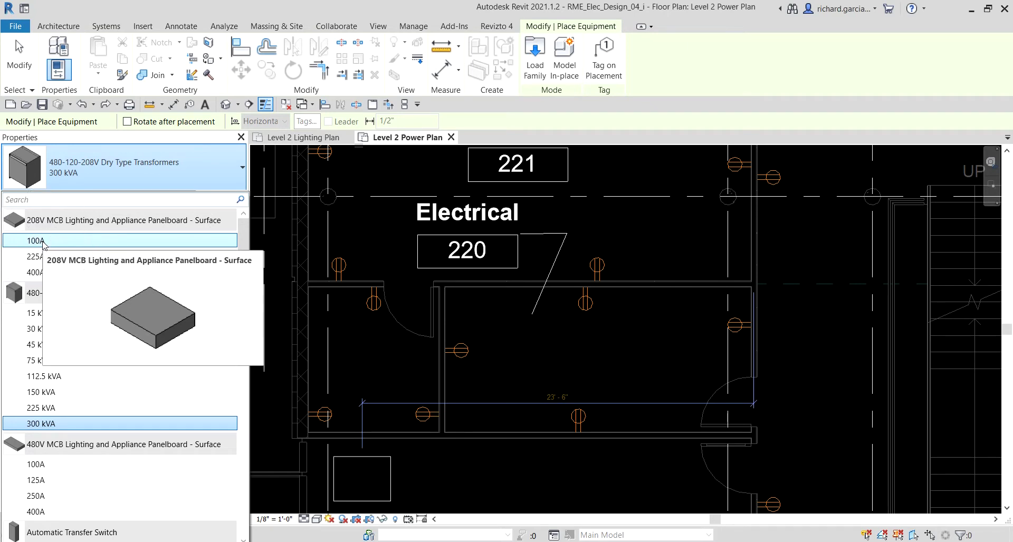
click(43, 243)
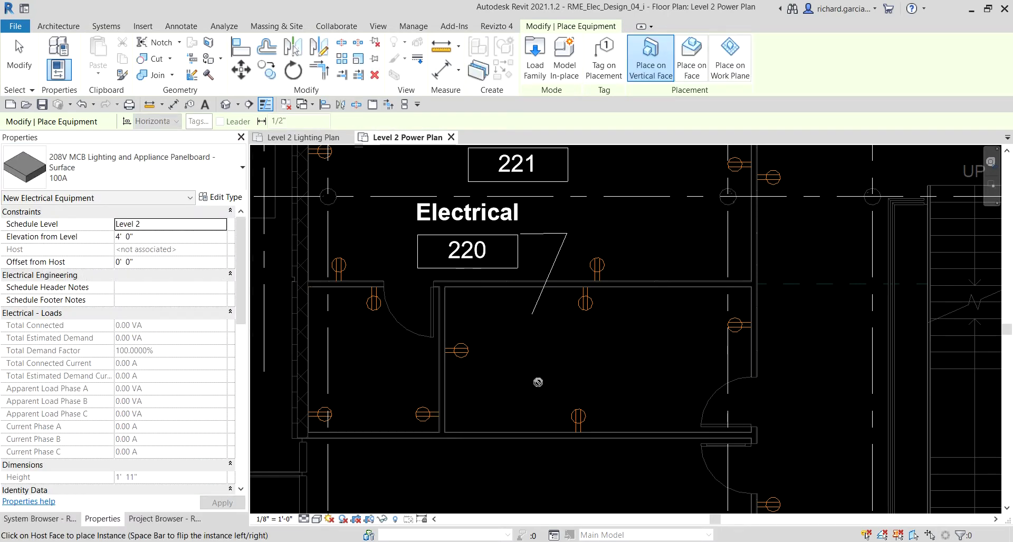
- Place the panelboard on the vertical face of the lower wall in Electrical 220, left of the receptacle, and end placement
click(648, 86)
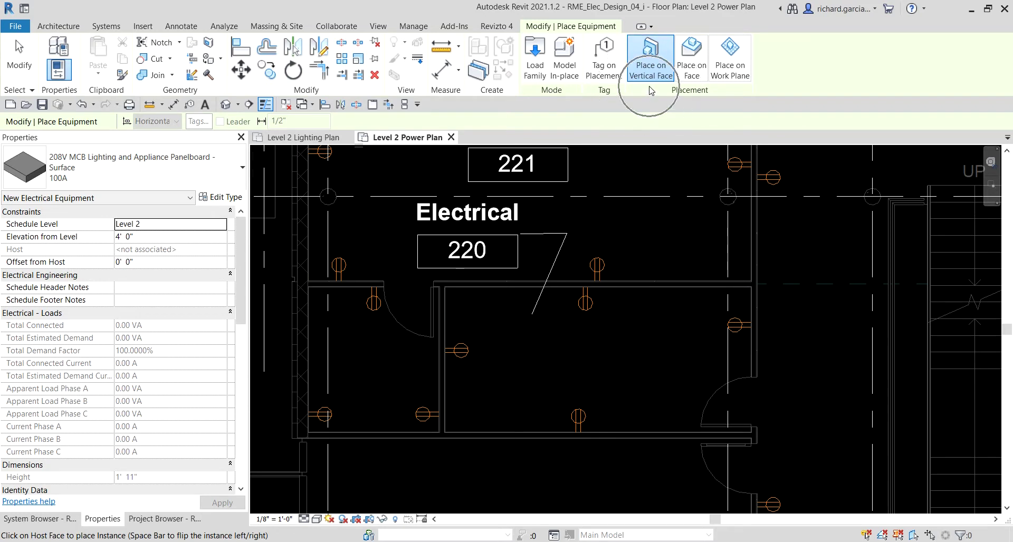
click(650, 87)
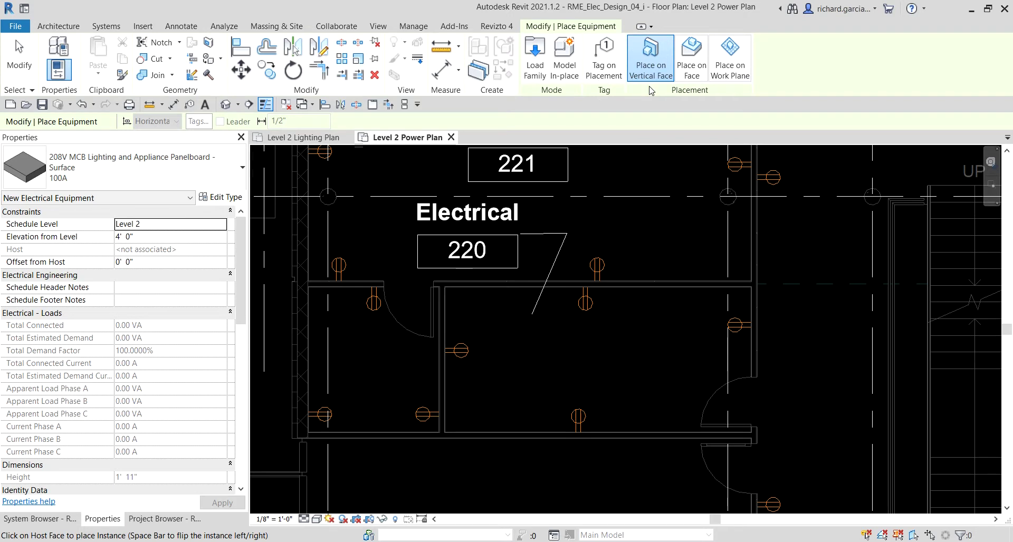
click(510, 431)
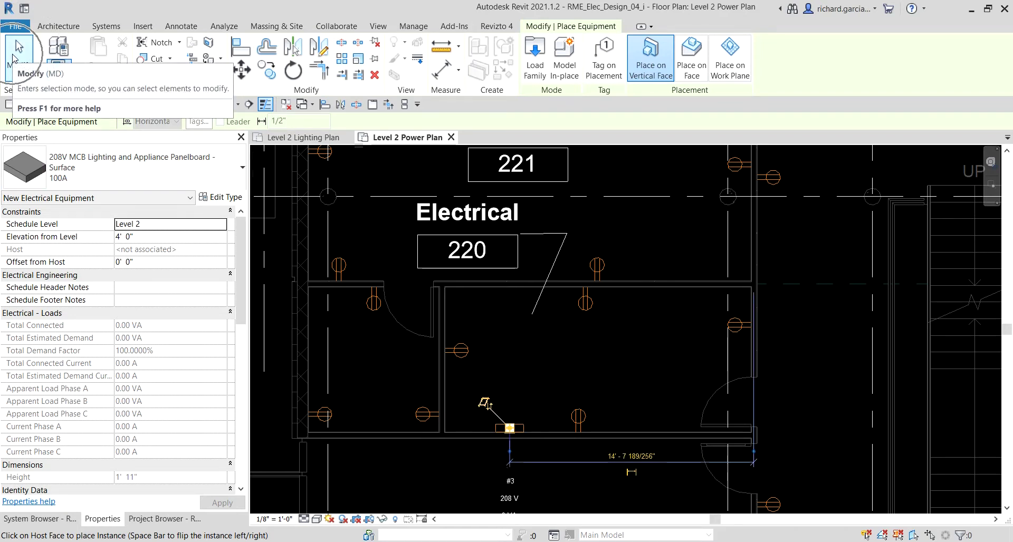
click(16, 56)
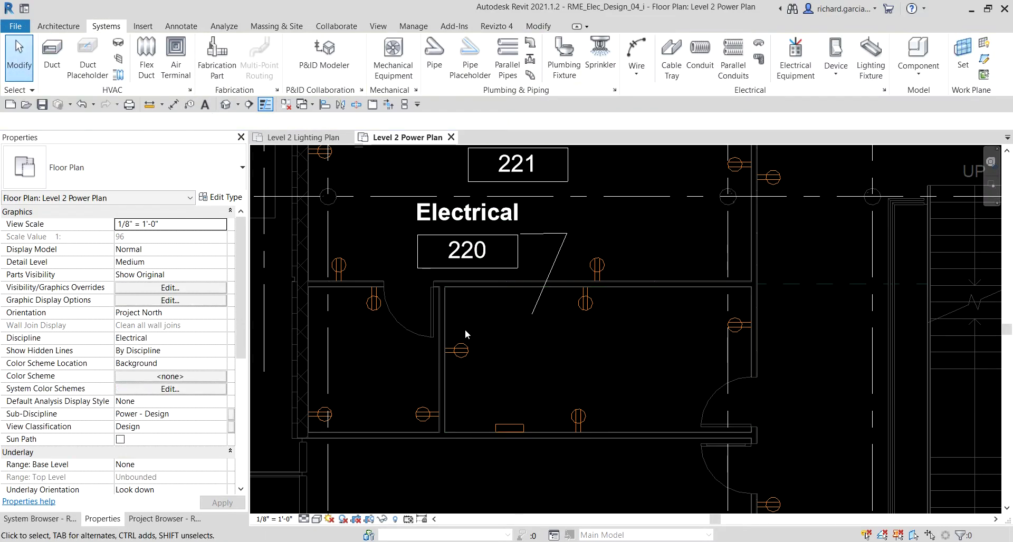
- Check the distribution system assigned to the placed panelboard and the available options
click(509, 427)
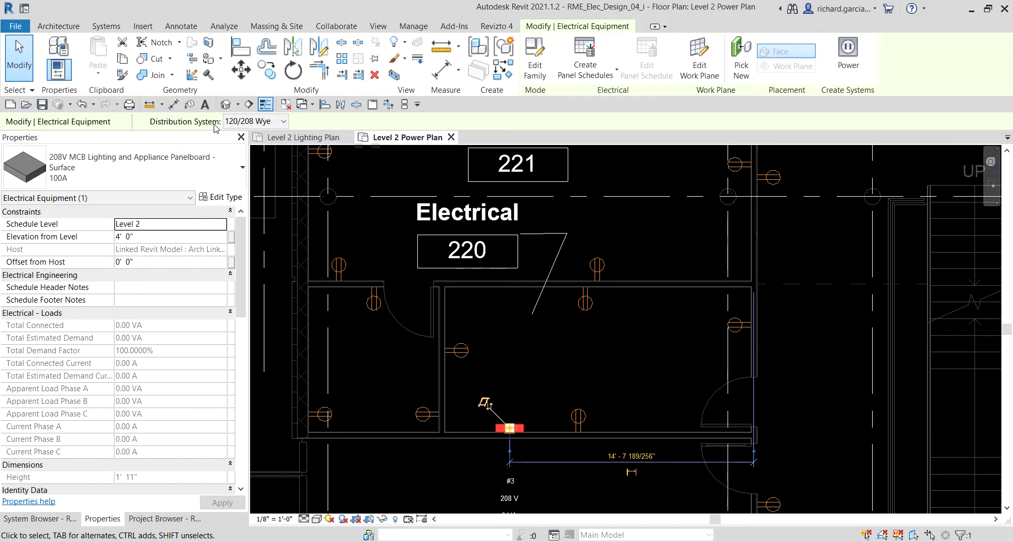
click(274, 123)
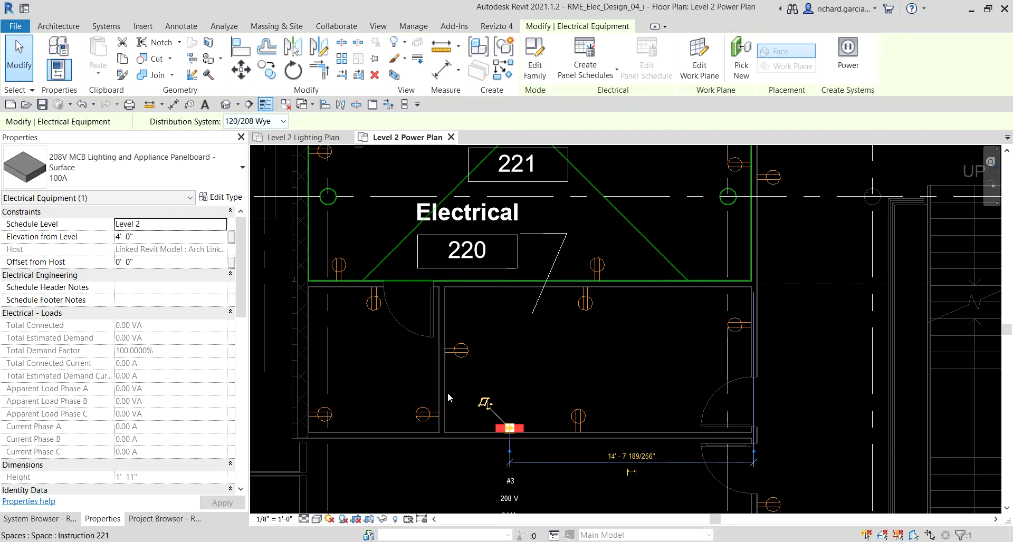
click(521, 428)
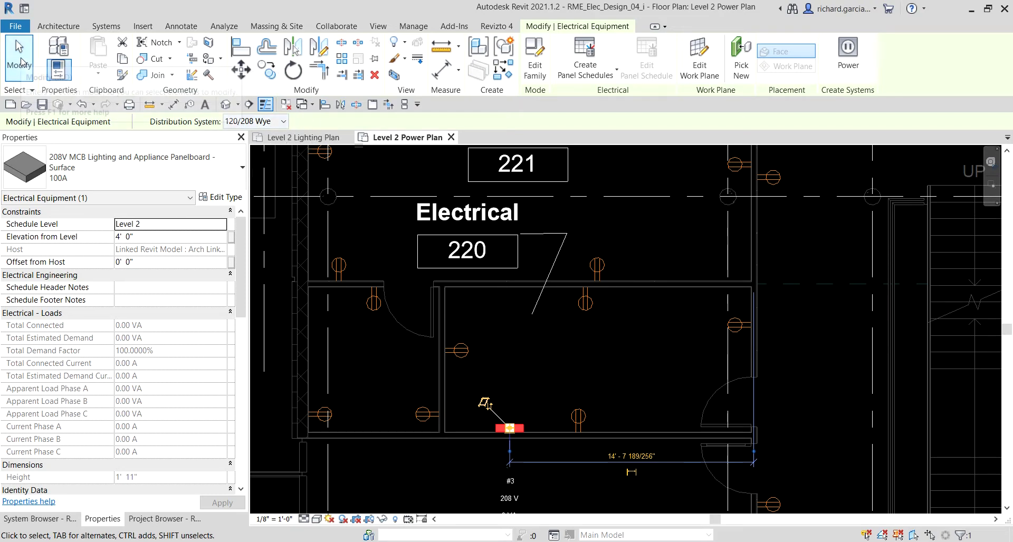
click(37, 67)
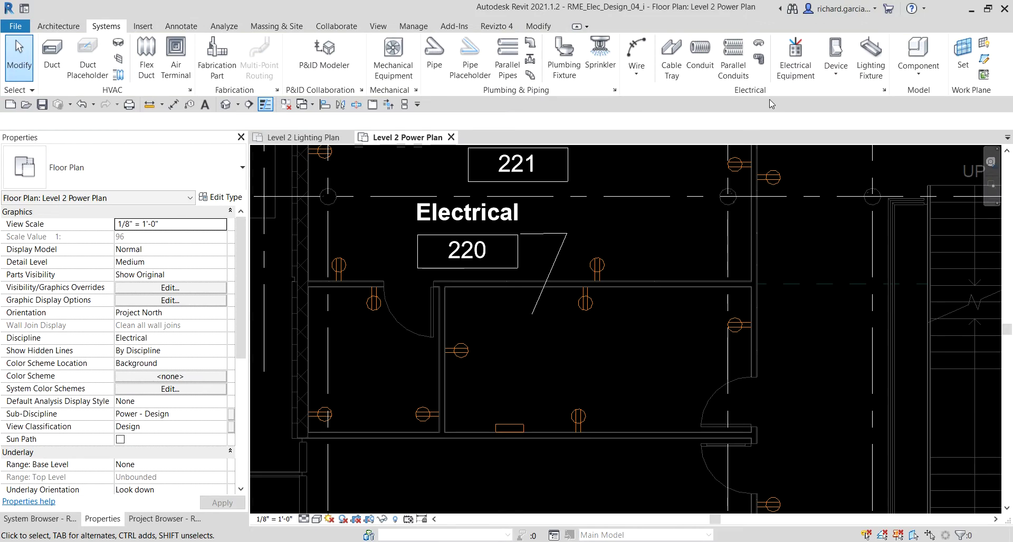
- Review the project's distribution systems in the Electrical Settings and close them without changes
click(884, 91)
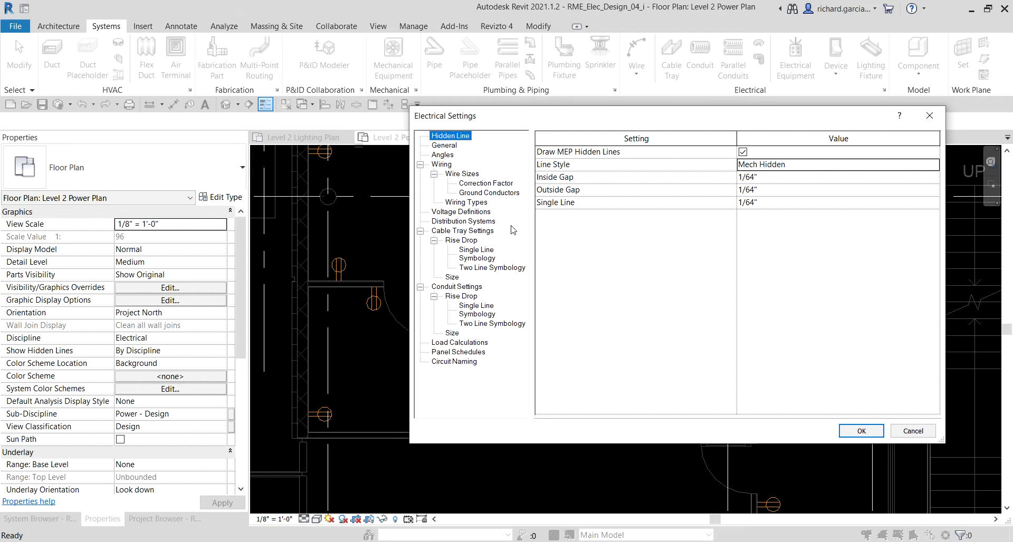
click(455, 222)
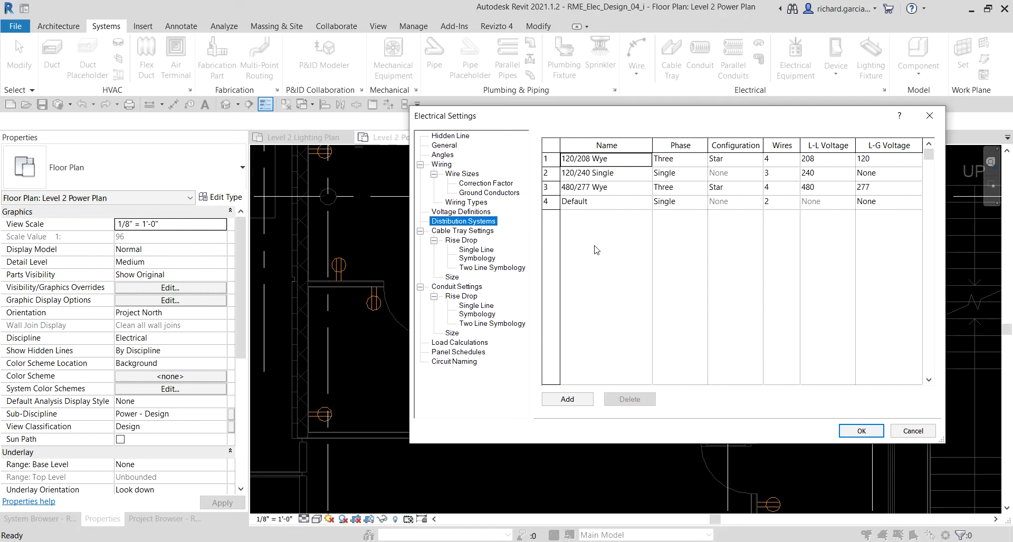
click(579, 402)
click(579, 402)
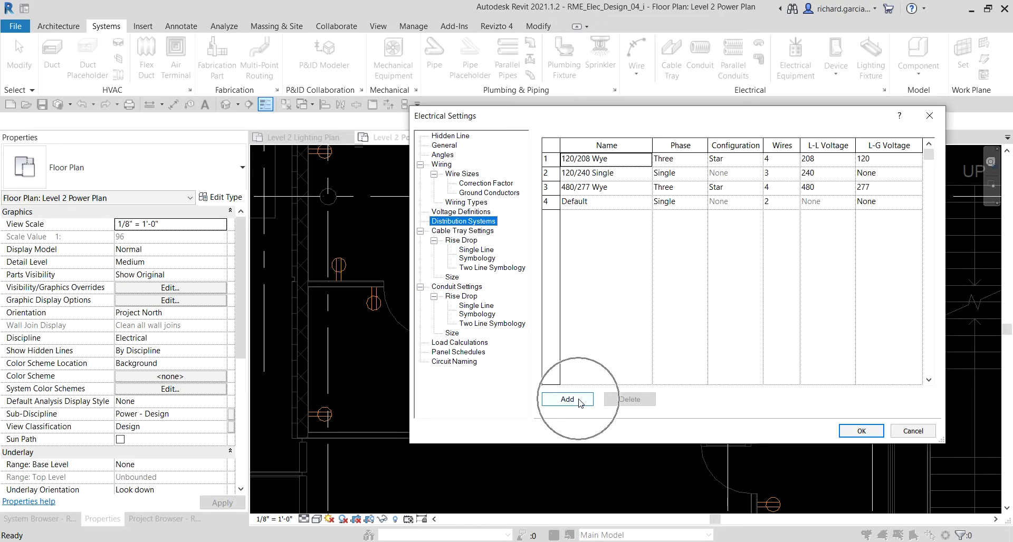
click(907, 431)
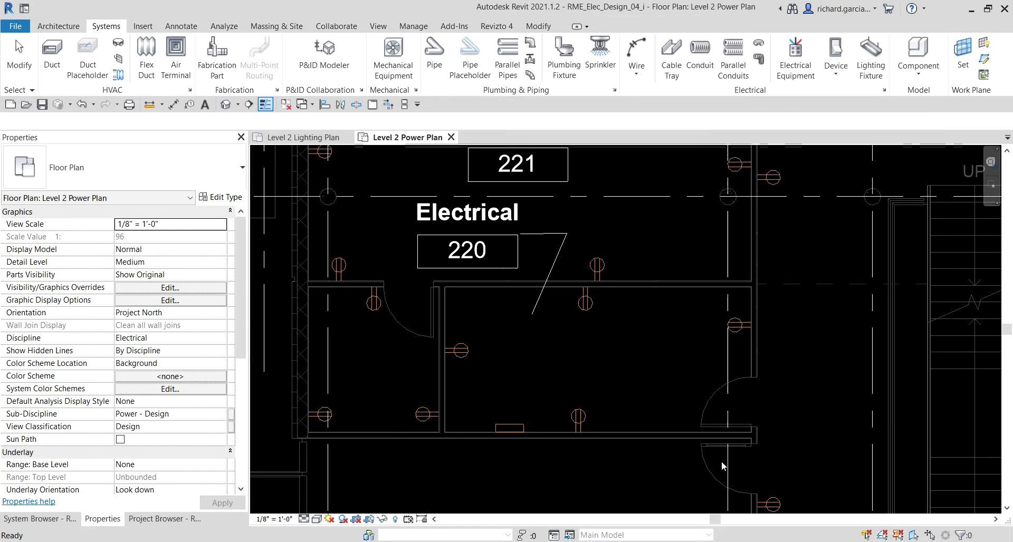
- Set the panelboard's maximum number of single pole breakers to 20
click(499, 430)
click(500, 430)
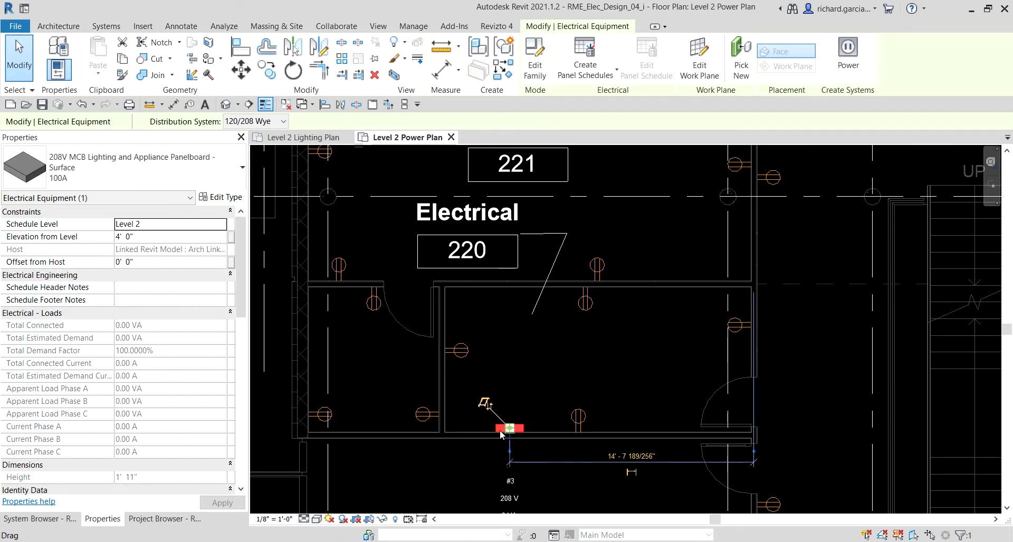
scroll(108, 287, down, 5)
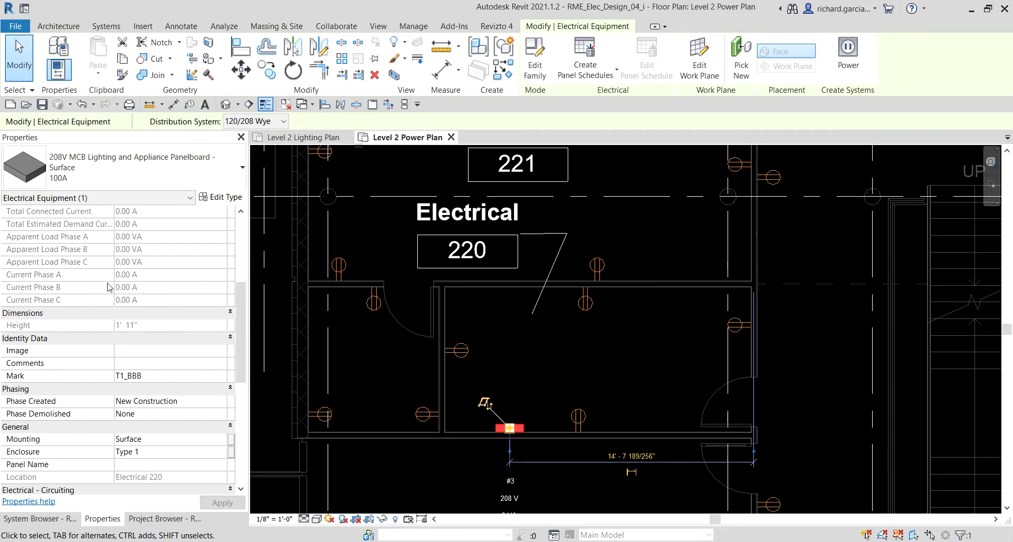
scroll(108, 287, down, 4)
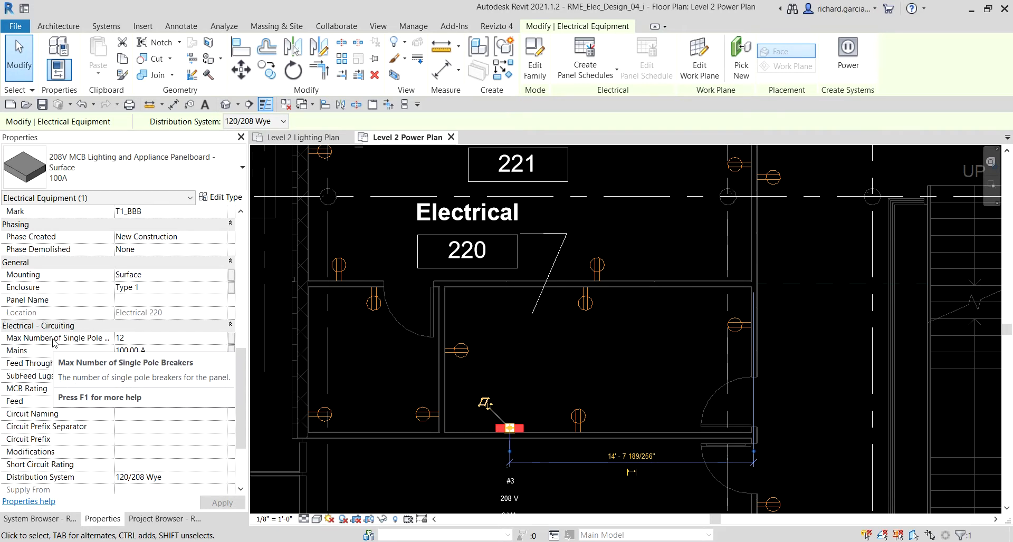
click(178, 338)
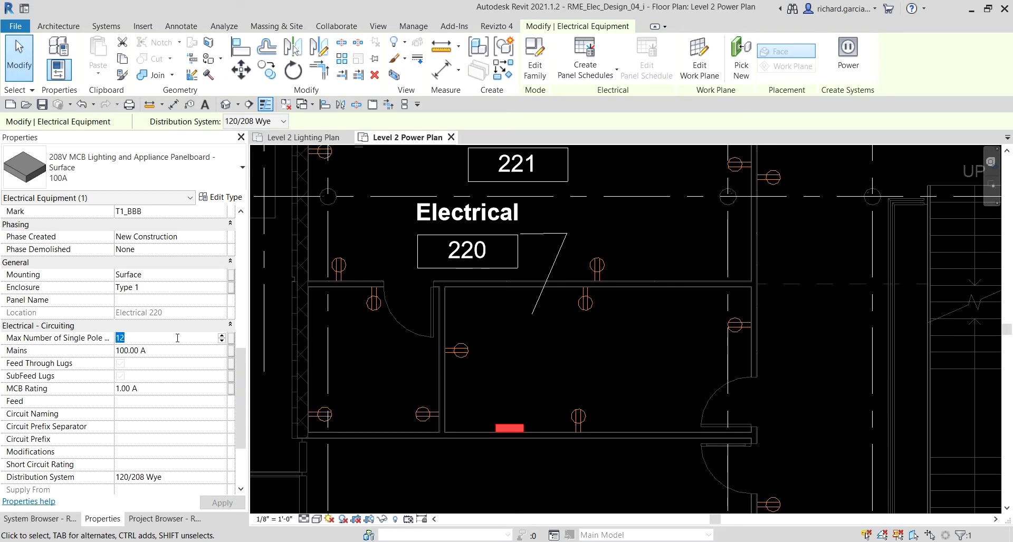
text(20)
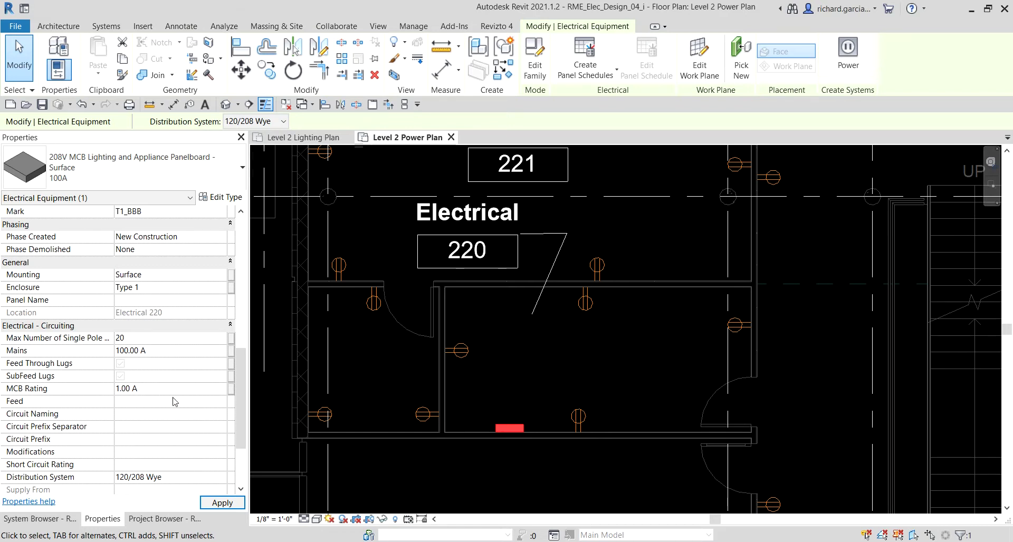
- Set the selected 208V panelboard's panel name to PP-2B and apply the change
key(ctrl)
key(ctrl)
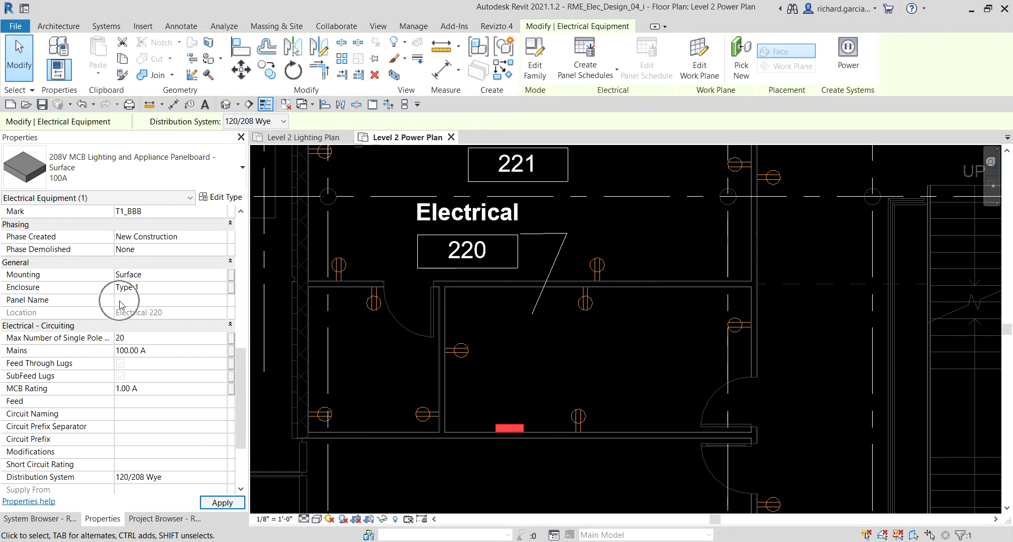
click(120, 301)
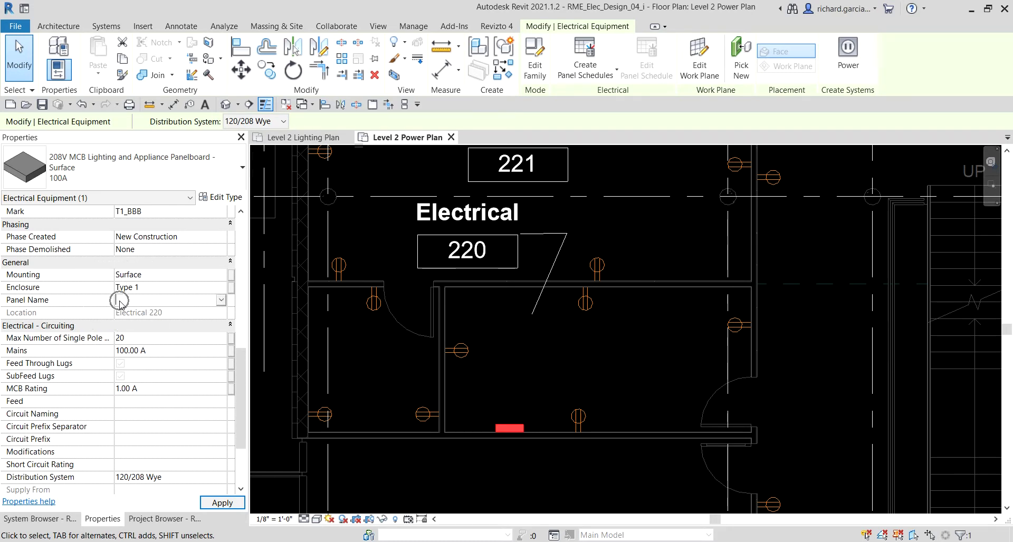
click(120, 301)
key(Caps_Lock)
text(PP)
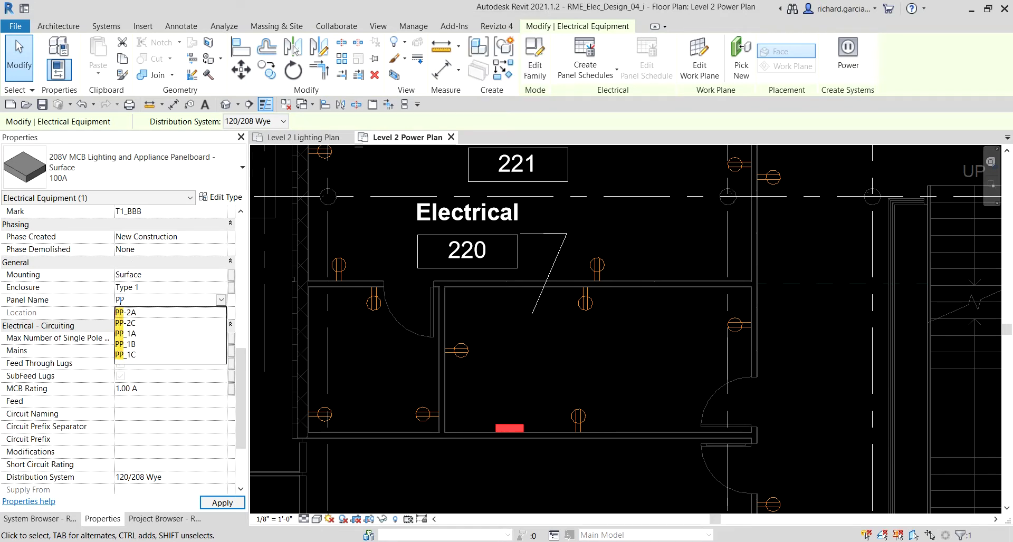
text(-2B)
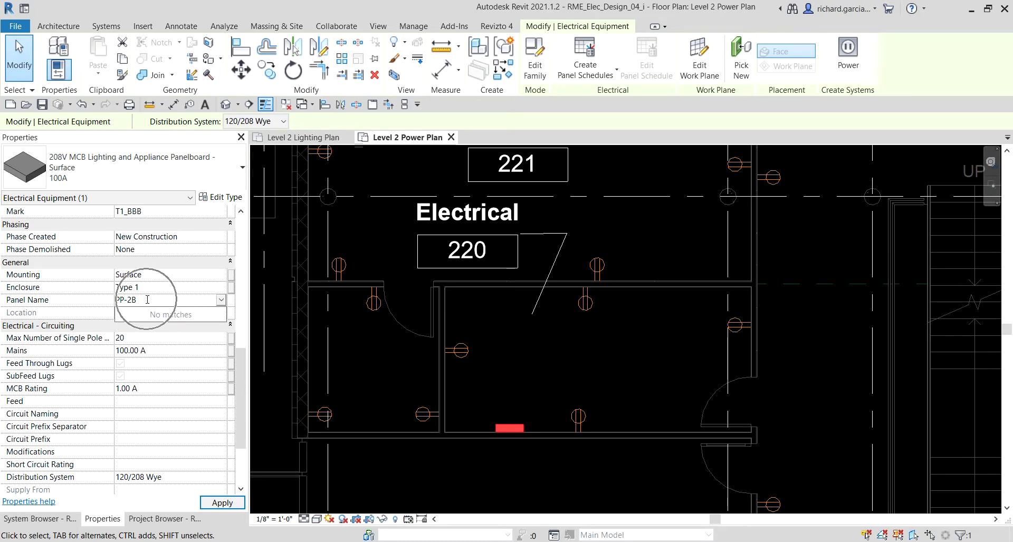
click(222, 503)
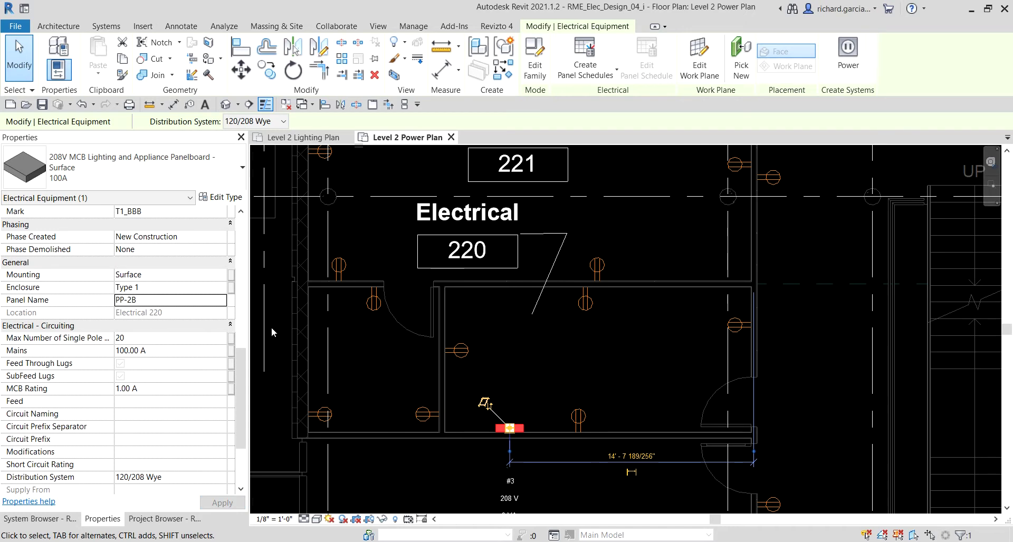
- Start placing another panelboard based on PP-2B and choose the 480V MCB Lighting and Appliance Panelboard - Surface, 100A type
middle_drag(556, 380, 585, 335)
key(ctrl)
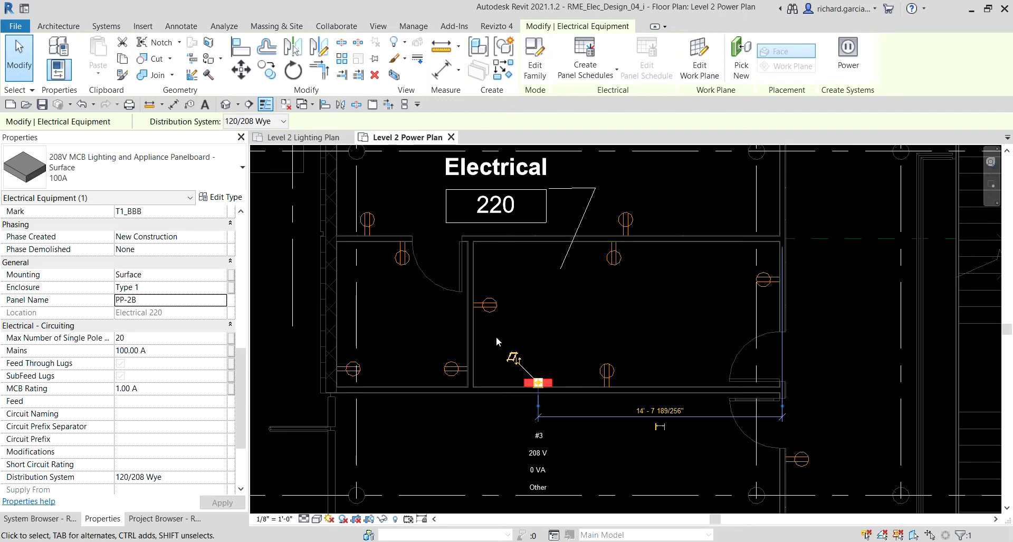
key(ctrl)
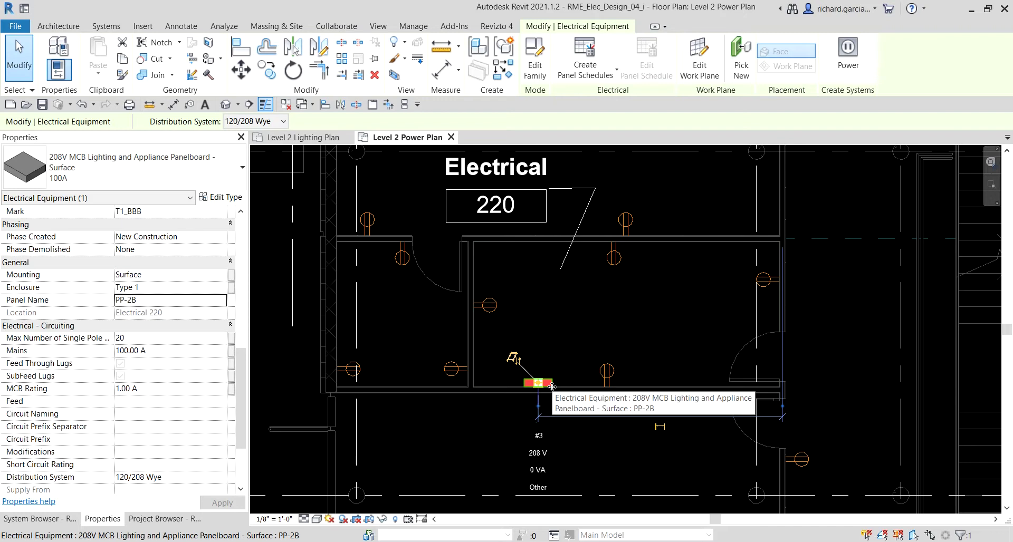
right_click(552, 386)
key(ctrl)
click(602, 216)
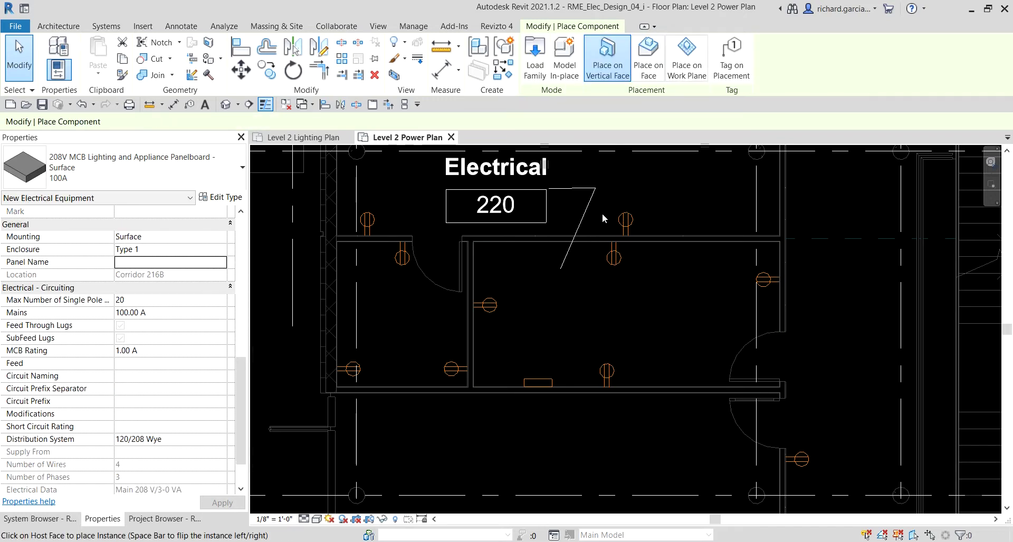
key(ctrl)
click(111, 161)
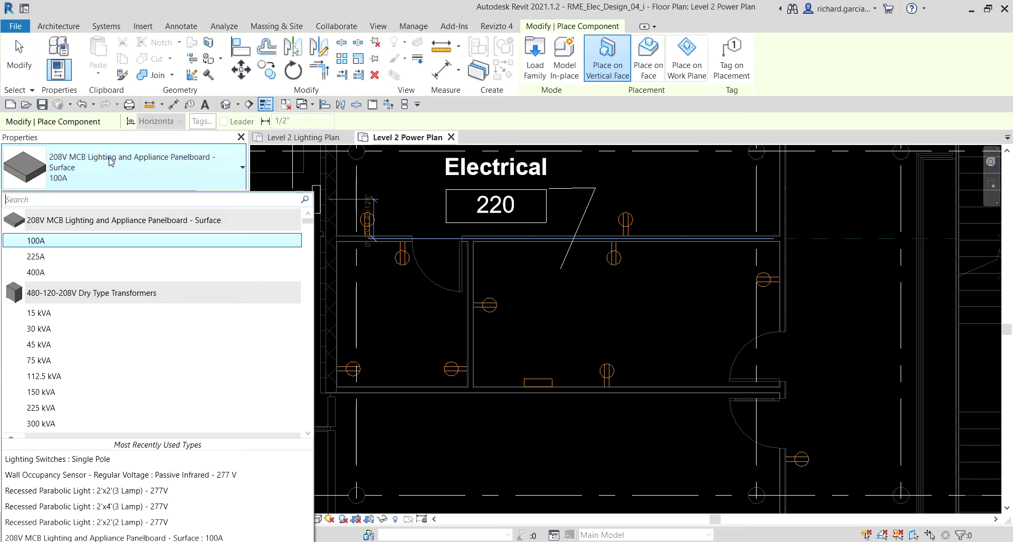
scroll(103, 345, down, 4)
scroll(104, 343, down, 2)
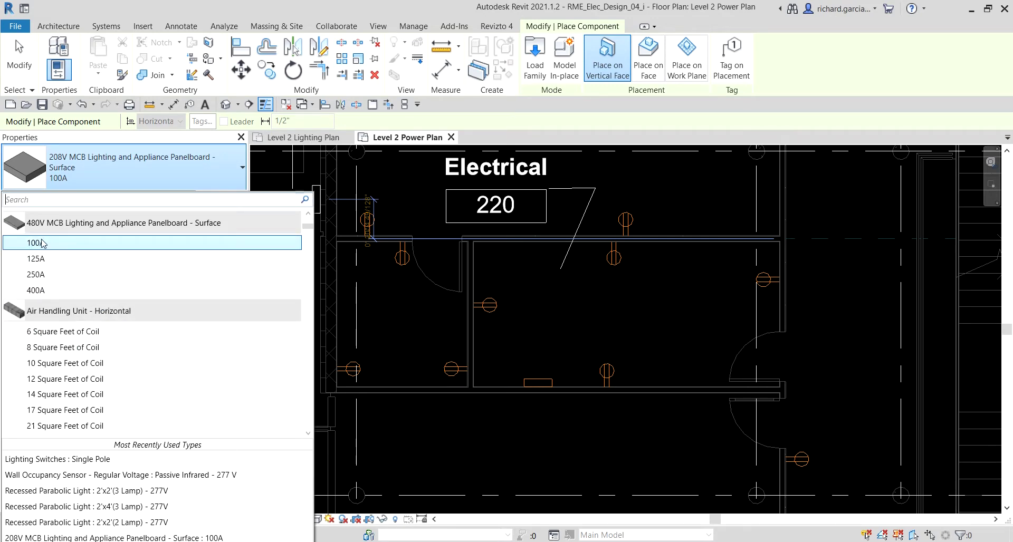
mouse_move(43, 244)
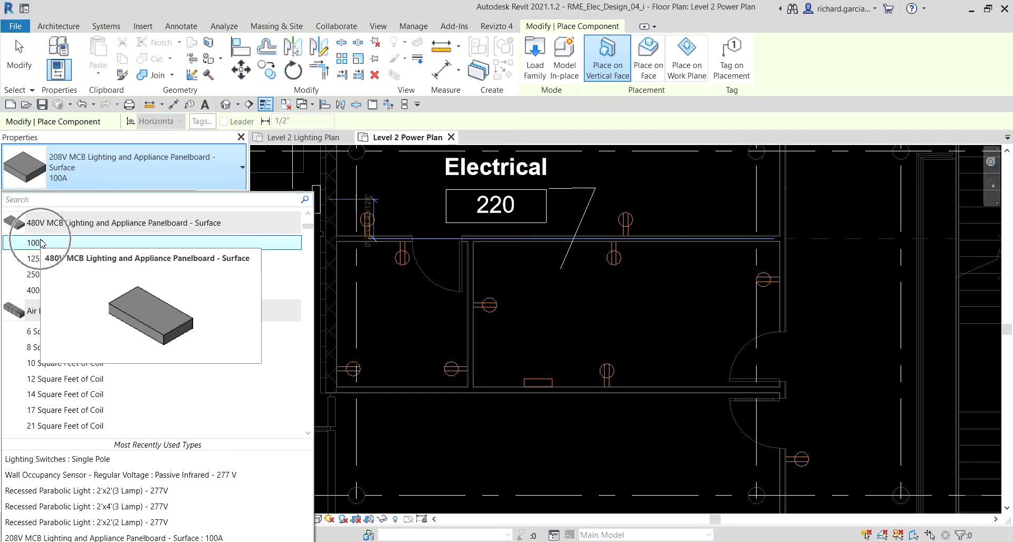
click(42, 243)
- Place the 480V panelboard on the left wall of Electrical 220, just below the receptacle, and end placement
scroll(507, 341, up, 2)
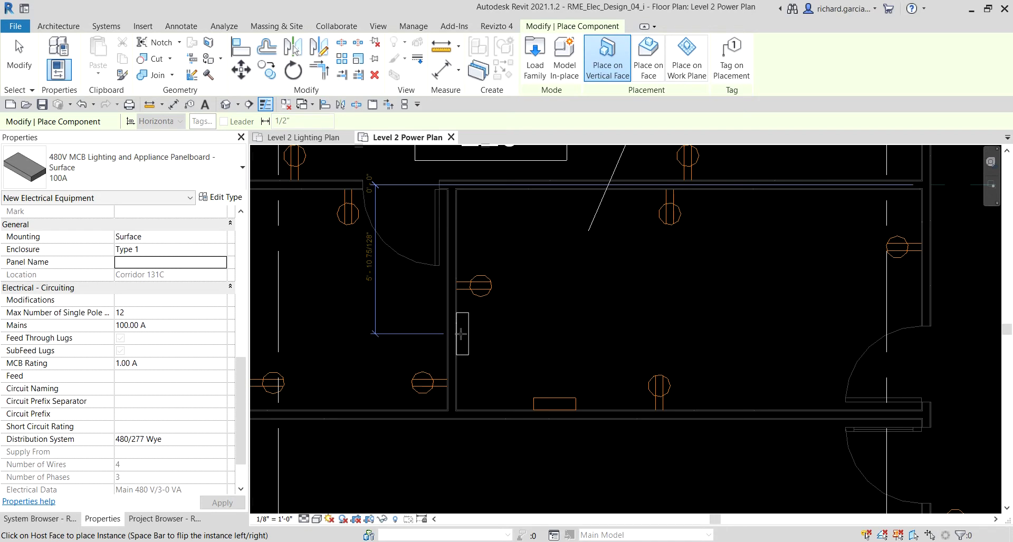
click(503, 333)
click(21, 56)
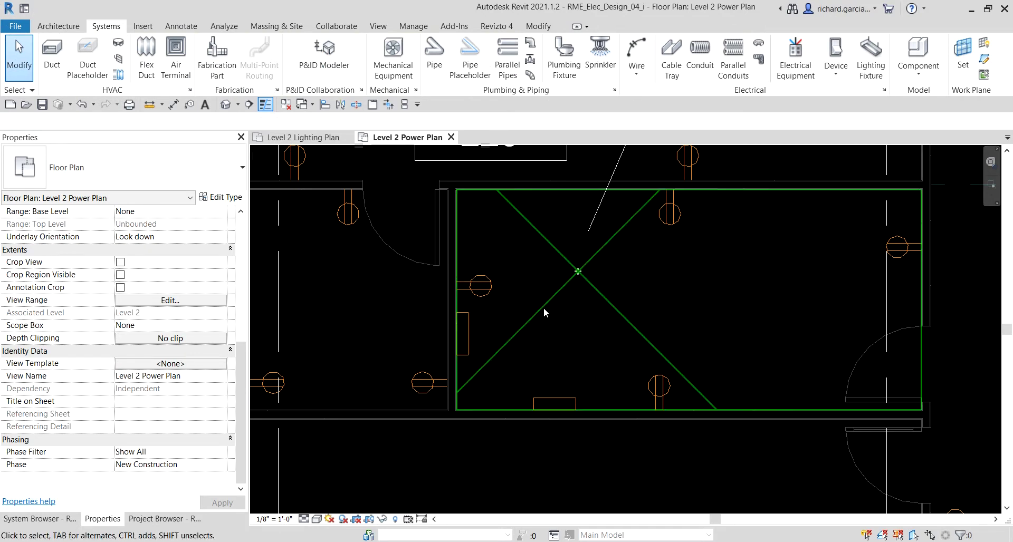
- Isolate the 480V panelboard in a 3D view with a selection box and fit the view to it
click(473, 348)
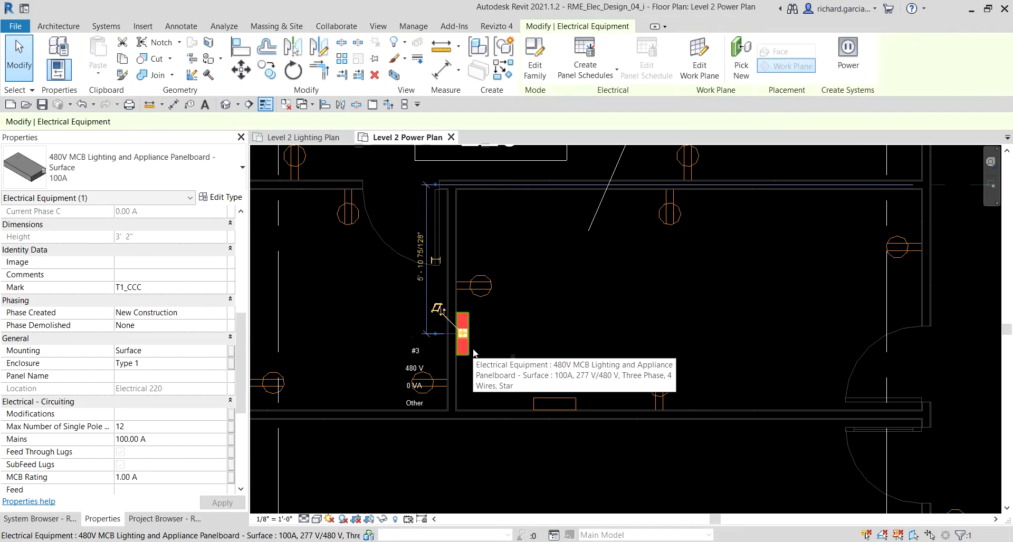
click(393, 74)
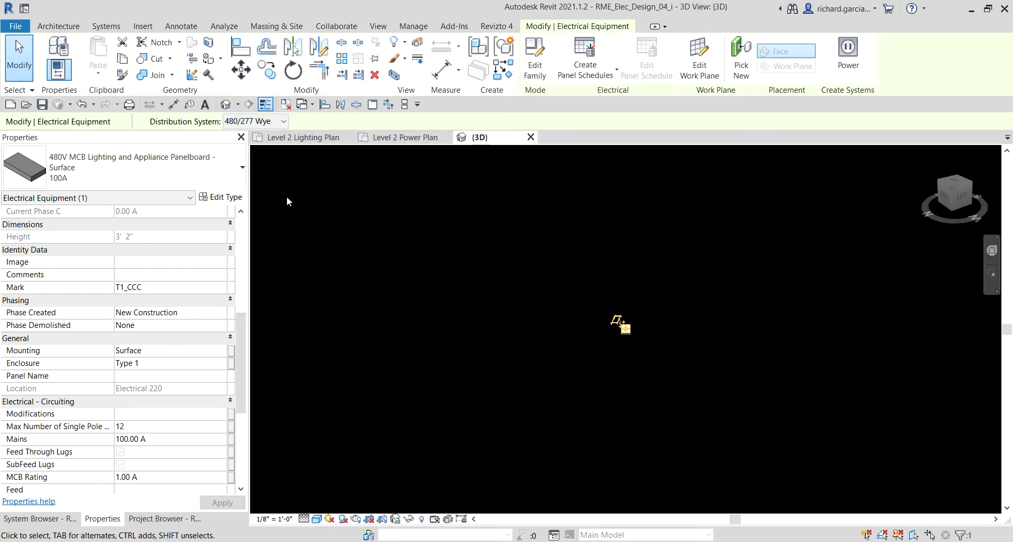
click(30, 63)
right_click(573, 315)
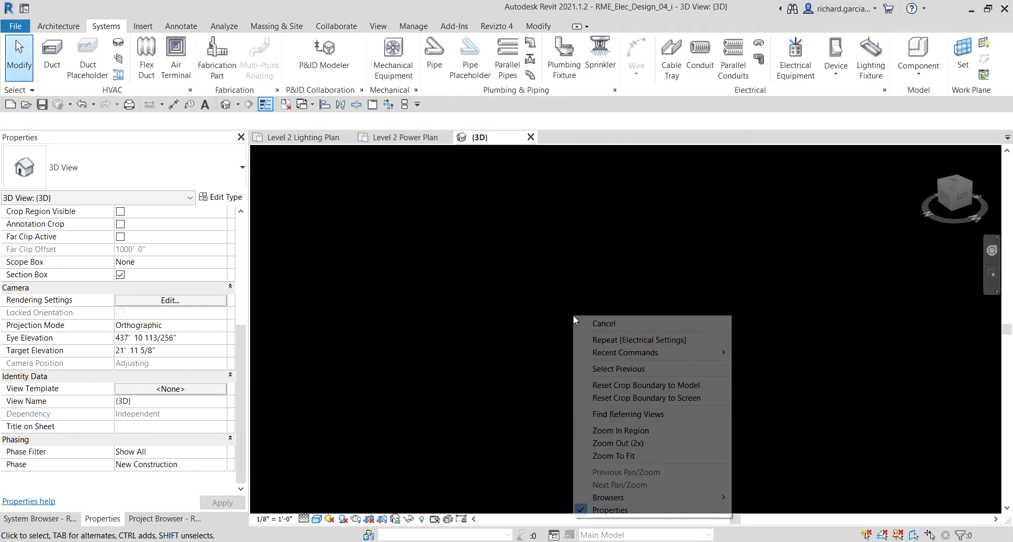
click(635, 457)
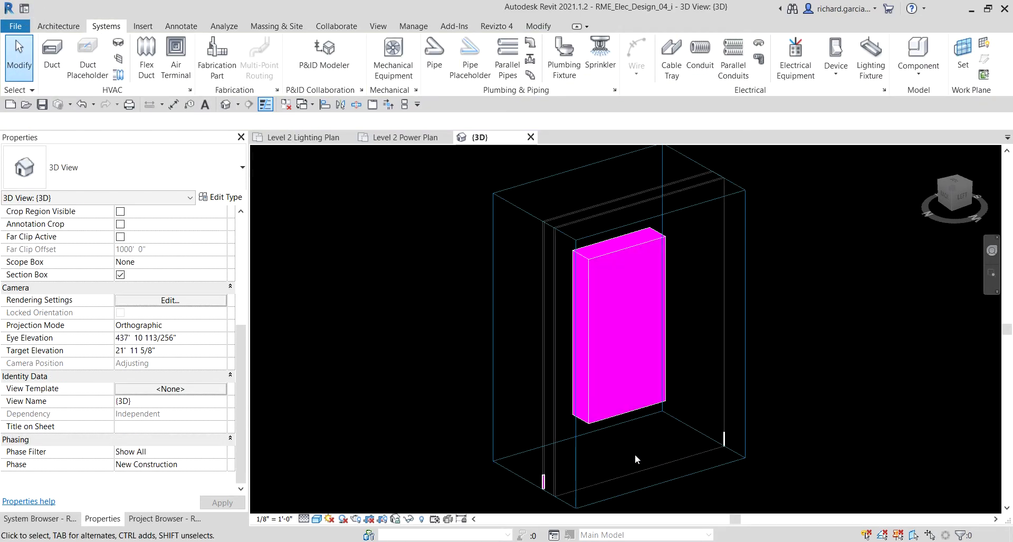
- Deselect the section box and set the 3D view's discipline to Coordination
click(692, 207)
shift+middle_drag(666, 315, 735, 318)
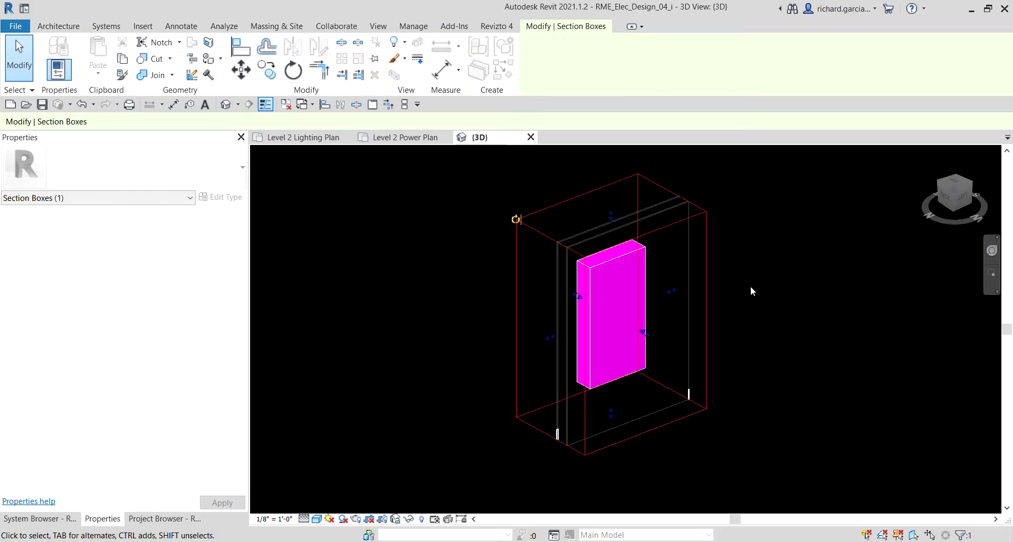
key(Escape)
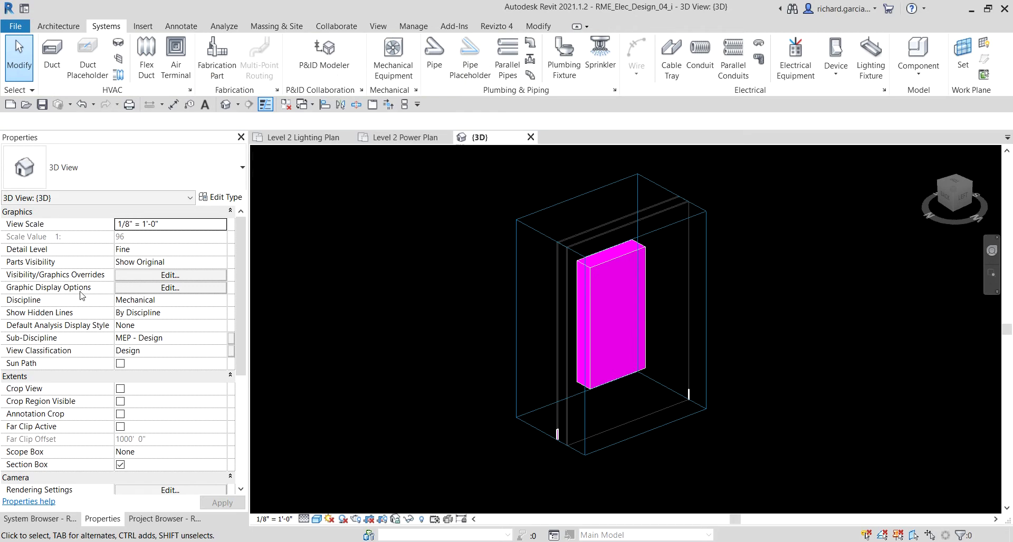
click(202, 300)
click(218, 304)
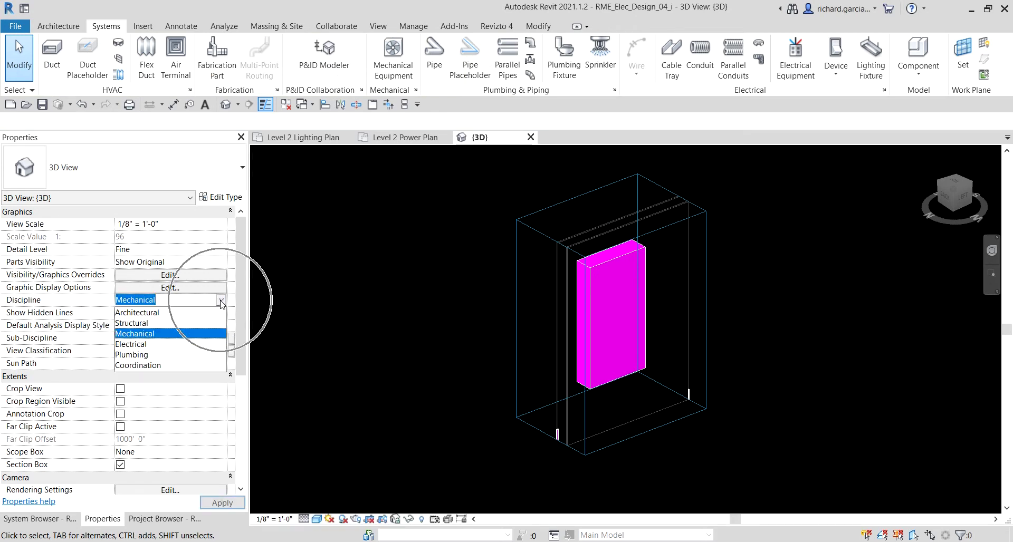
click(142, 365)
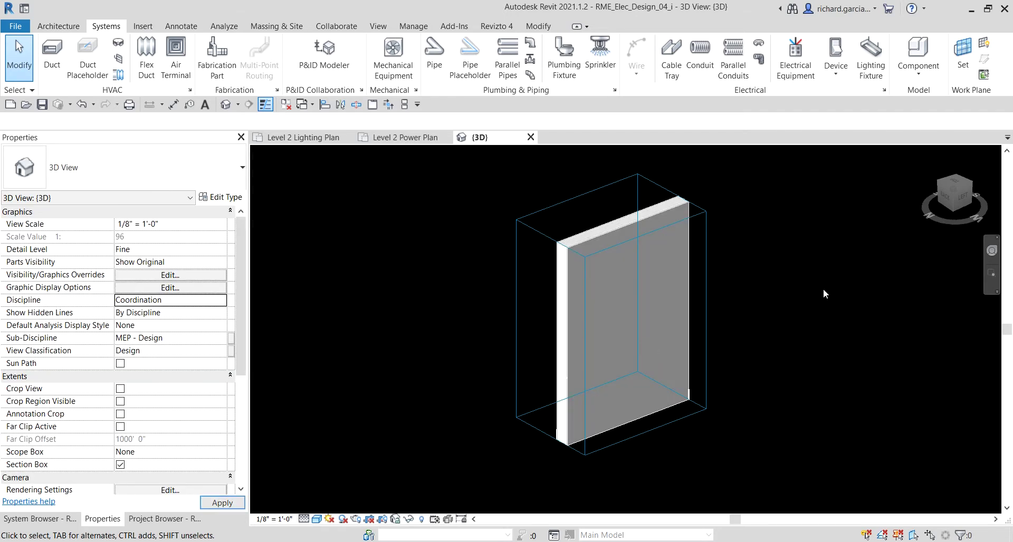
- Enlarge the 3D section box to expose the electrical room's interior and both panelboards
shift+middle_drag(688, 264, 660, 305)
click(660, 373)
scroll(641, 288, down, 2)
drag(641, 287, 641, 442)
drag(609, 328, 530, 369)
drag(649, 300, 771, 268)
shift+middle_drag(771, 267, 607, 316)
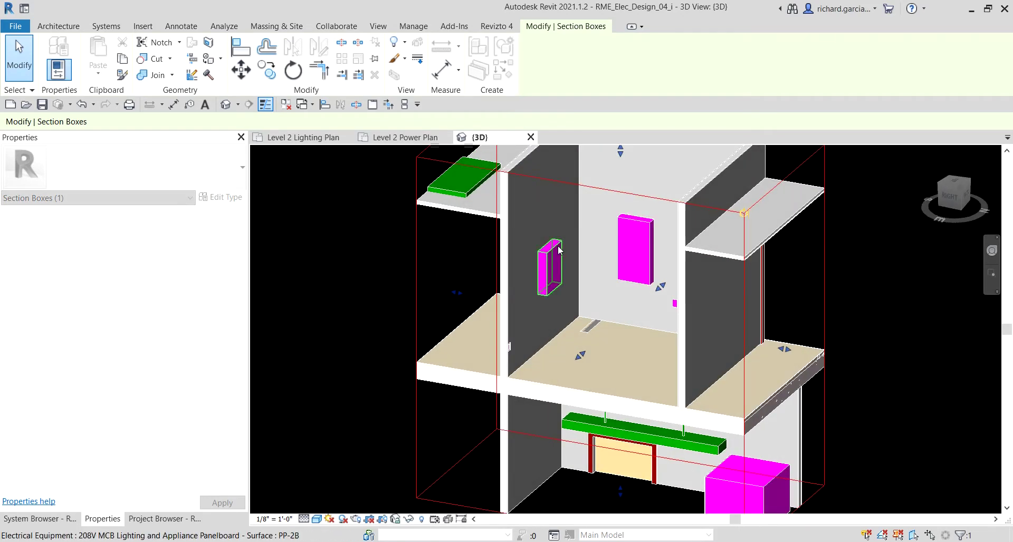
- Inspect the 208V and 480V panelboards in the 3D view, selecting each one to check its wall placement
click(559, 252)
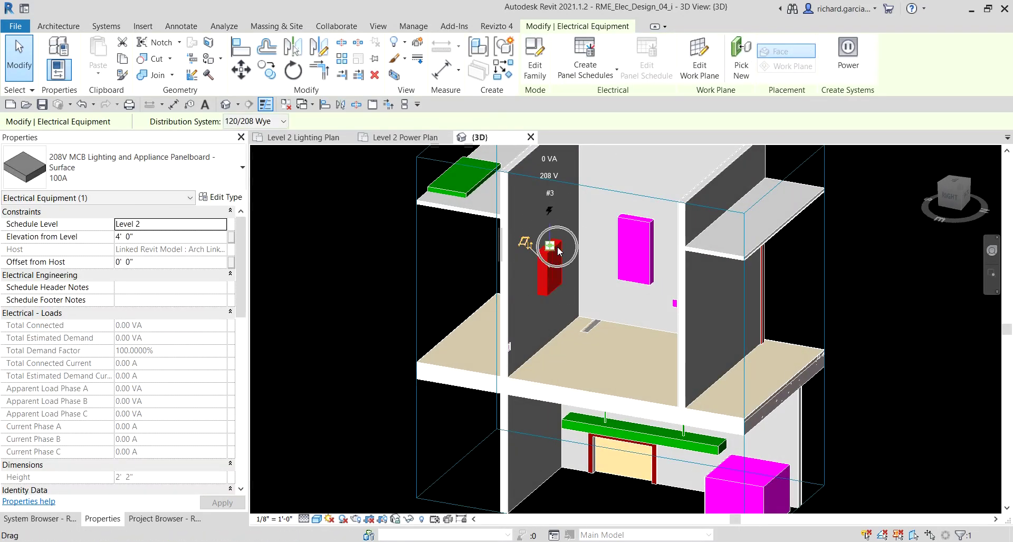
click(633, 221)
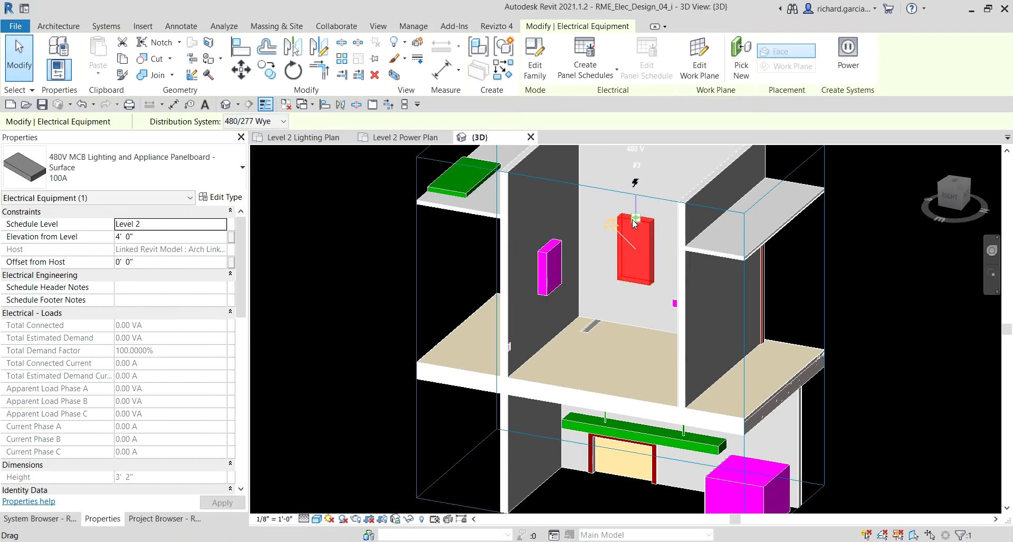
shift+middle_drag(620, 230, 400, 148)
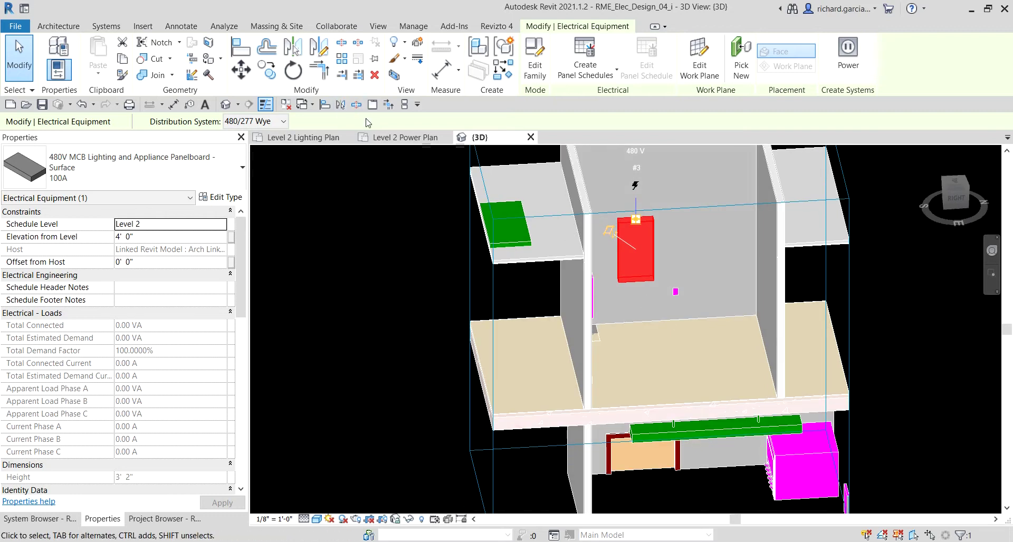
- Return to the Level 2 Power Plan, select the 480V panelboard and check its assigned distribution system
click(398, 138)
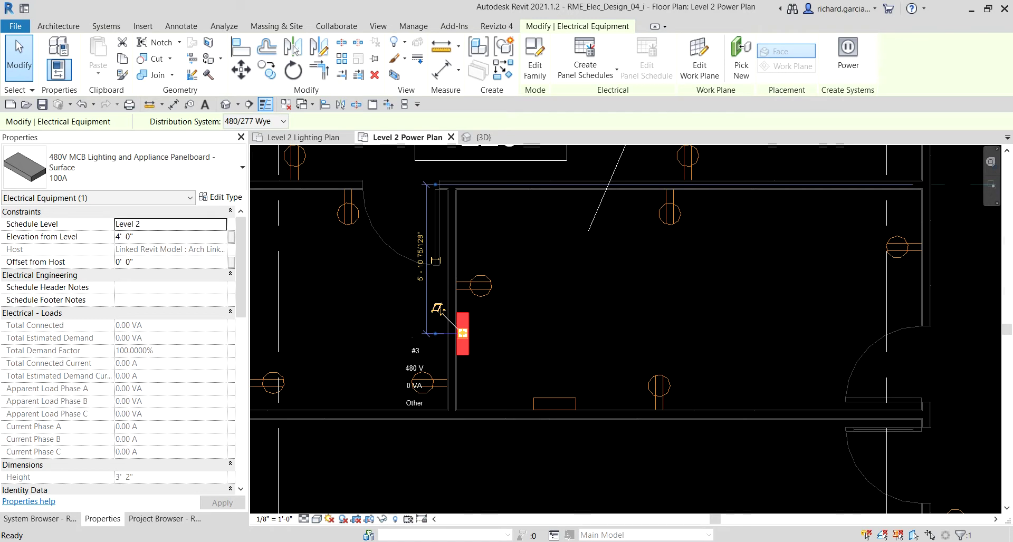
scroll(571, 328, down, 1)
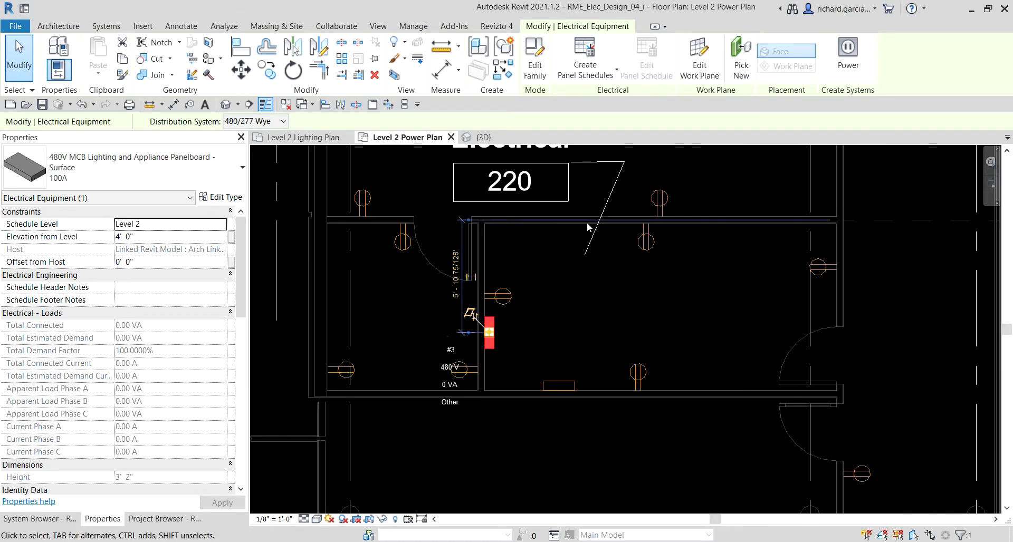
click(524, 450)
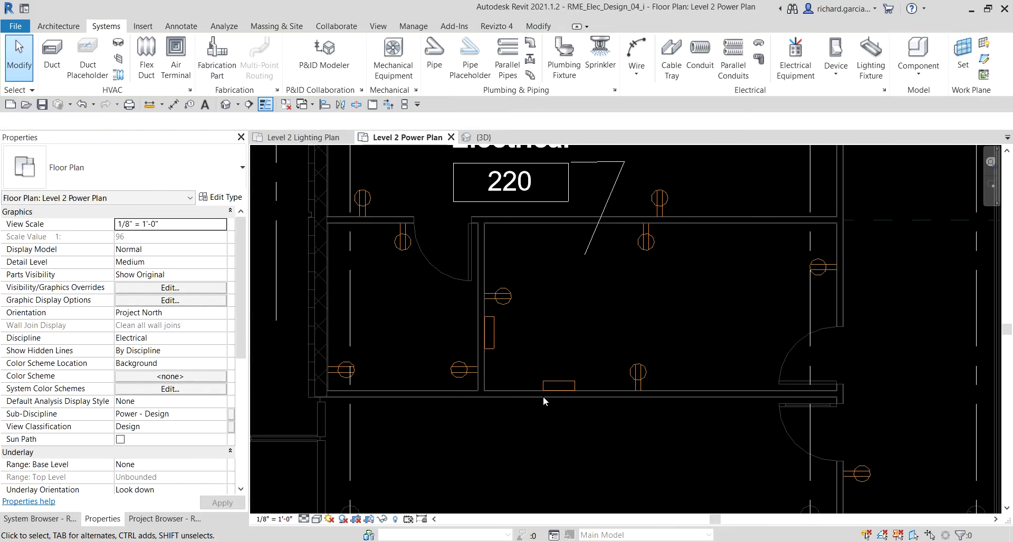
click(492, 341)
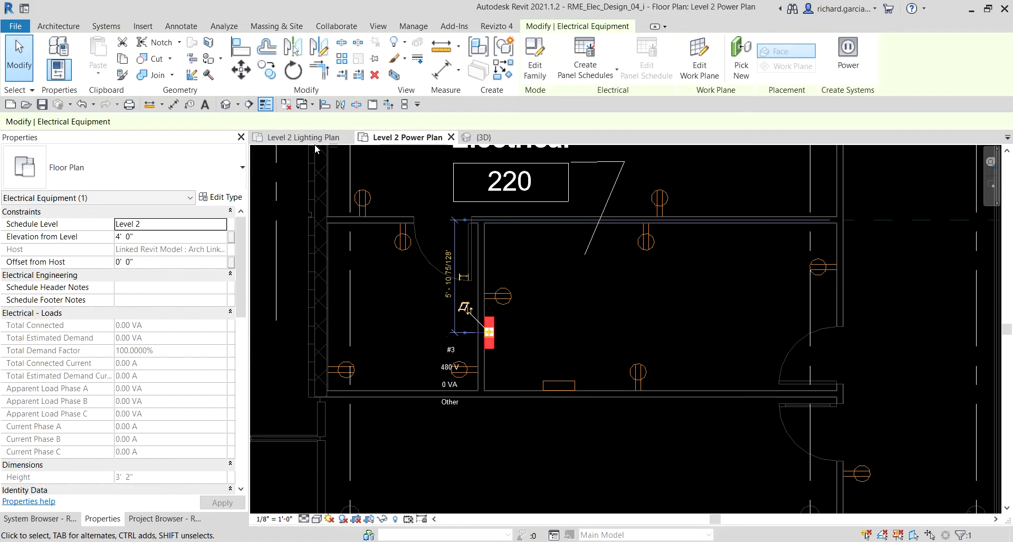
click(256, 127)
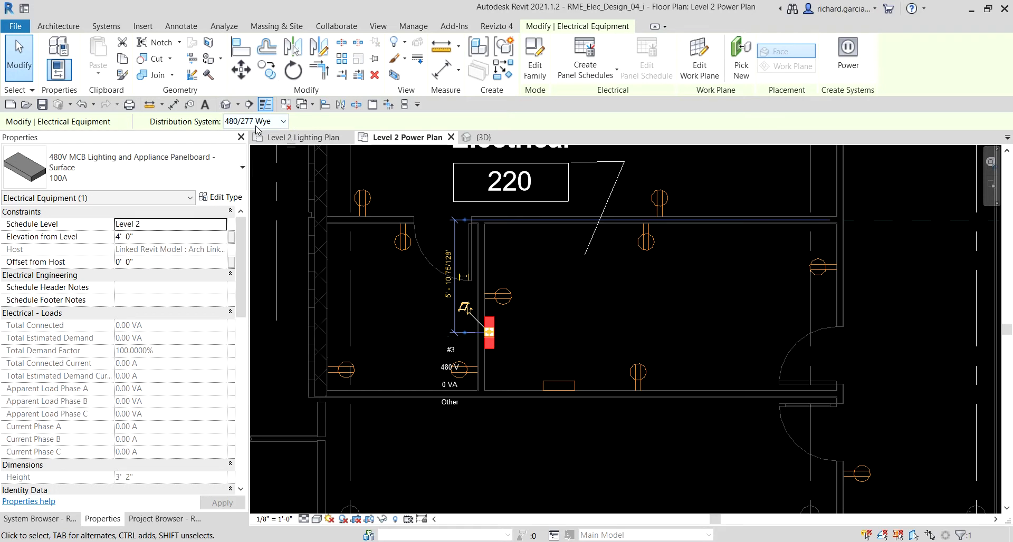
click(256, 126)
- Set the 480V panelboard's maximum number of single pole breakers to 20 and its panel name to LP-2B, and apply
scroll(140, 354, down, 5)
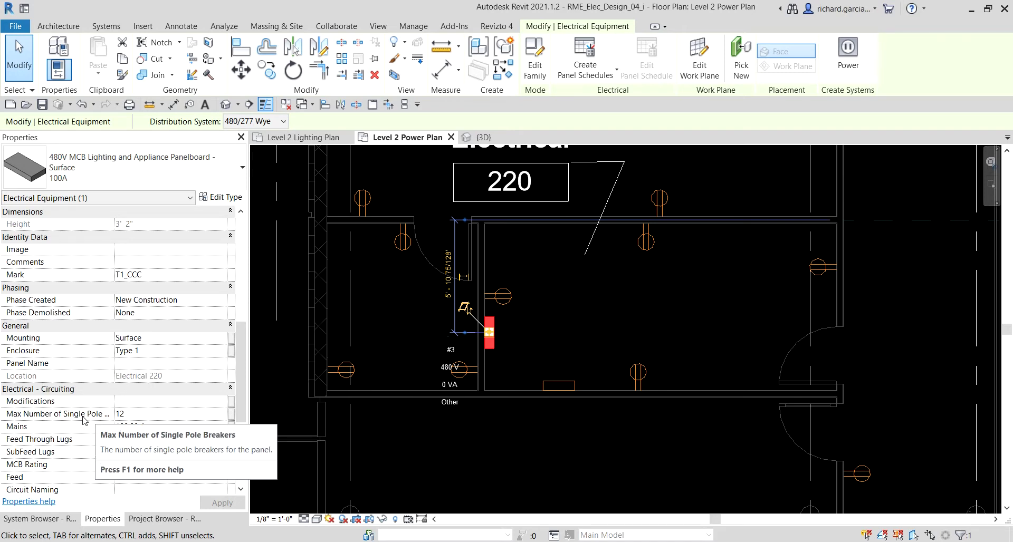
click(150, 416)
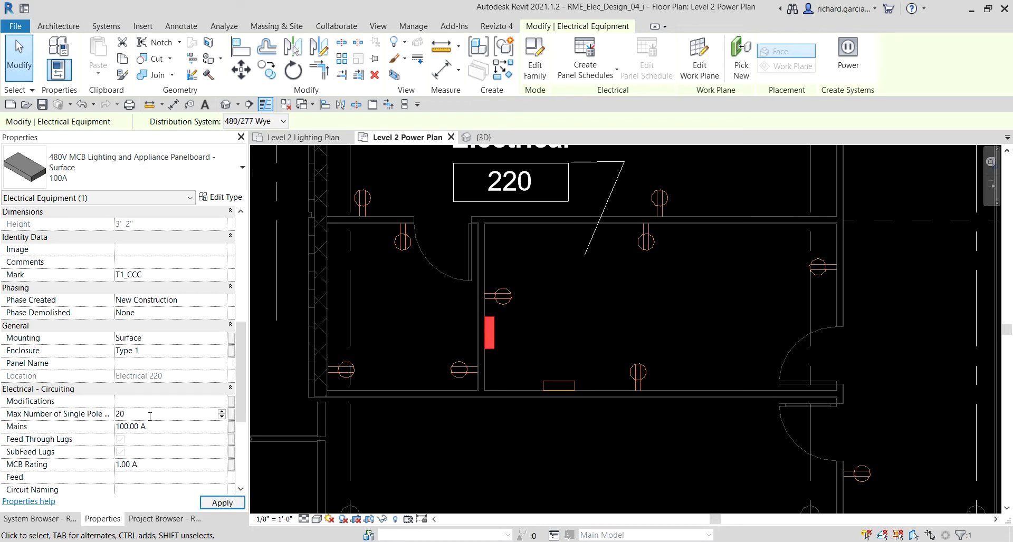
click(146, 370)
text(LP)
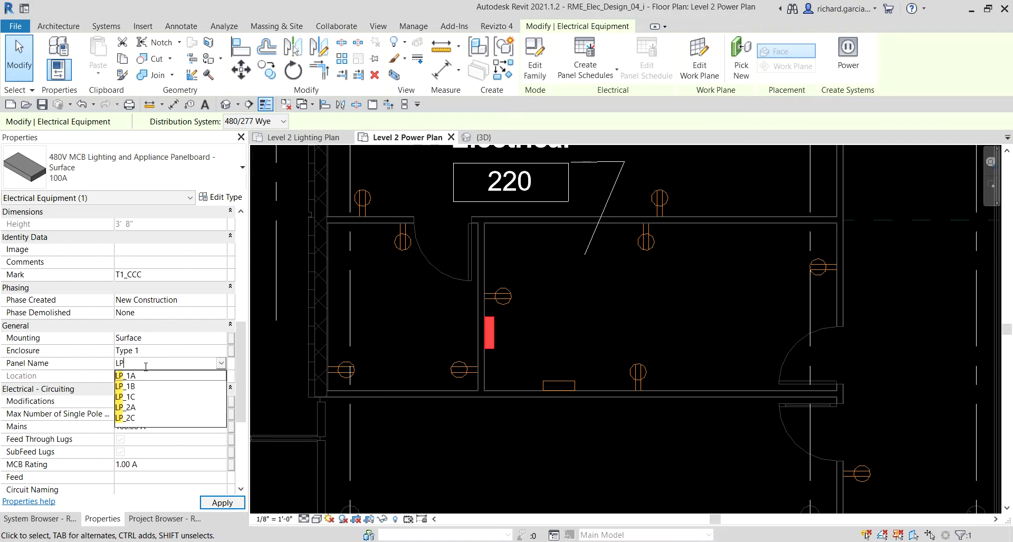
text(-2B)
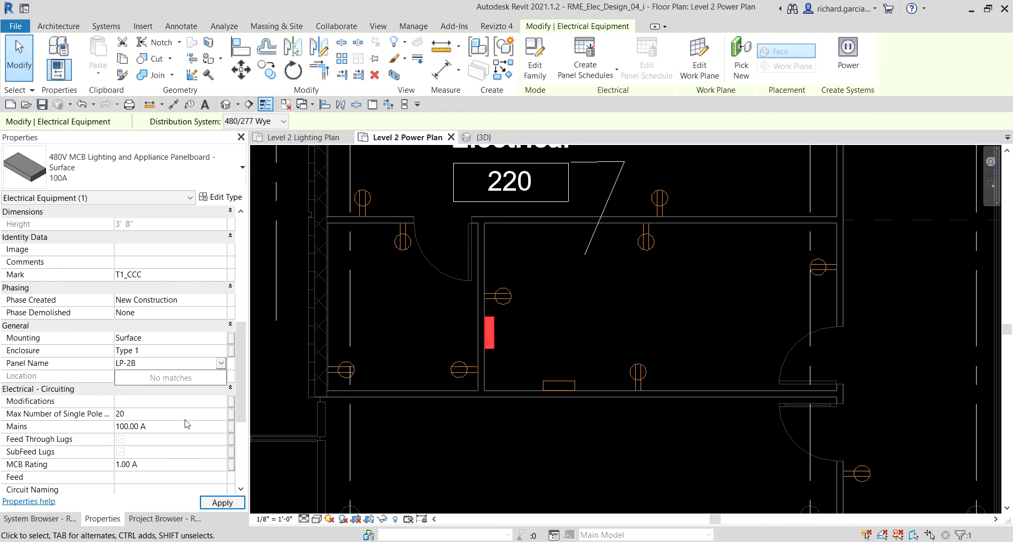
click(224, 502)
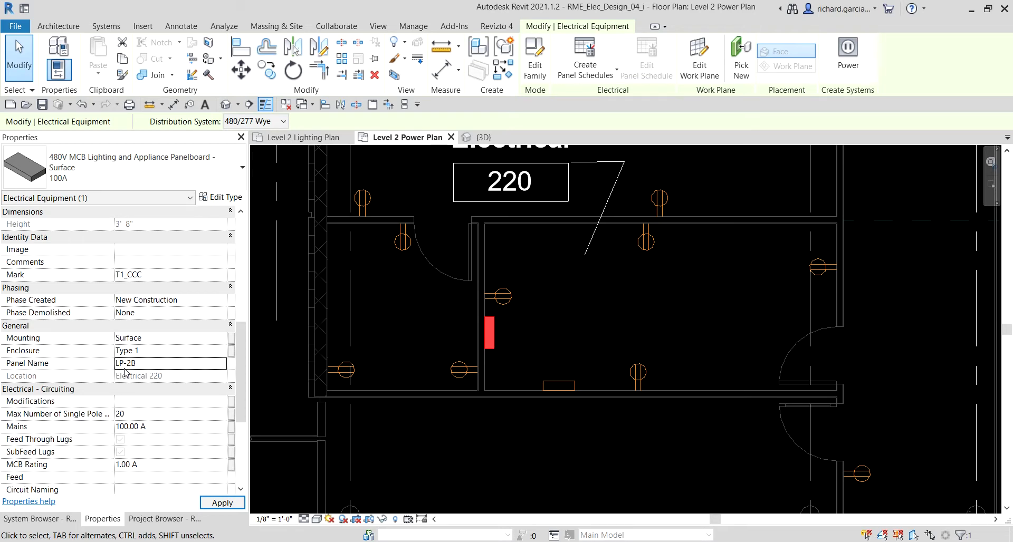
- Apply the 480V panelboard's property changes and clear the selection
click(221, 504)
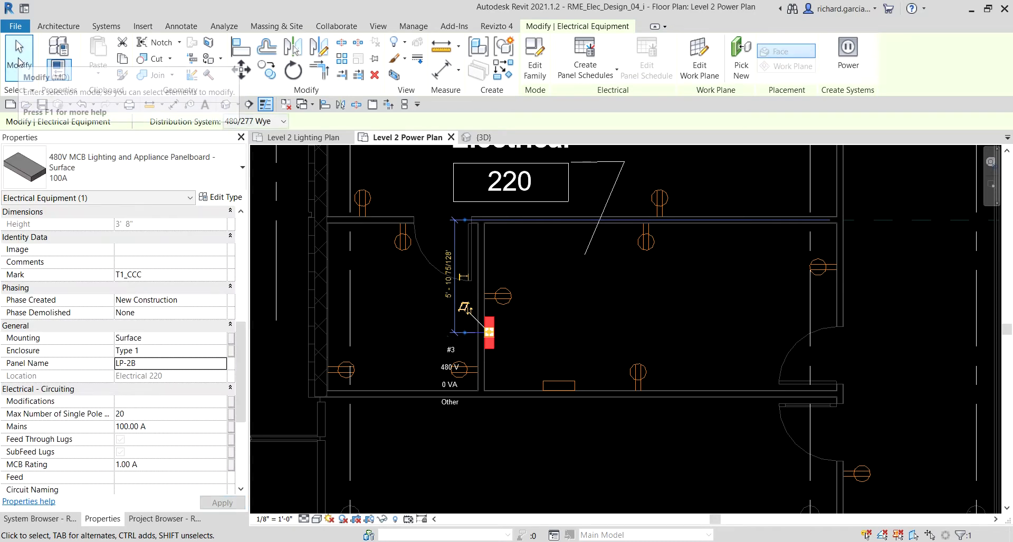
click(19, 61)
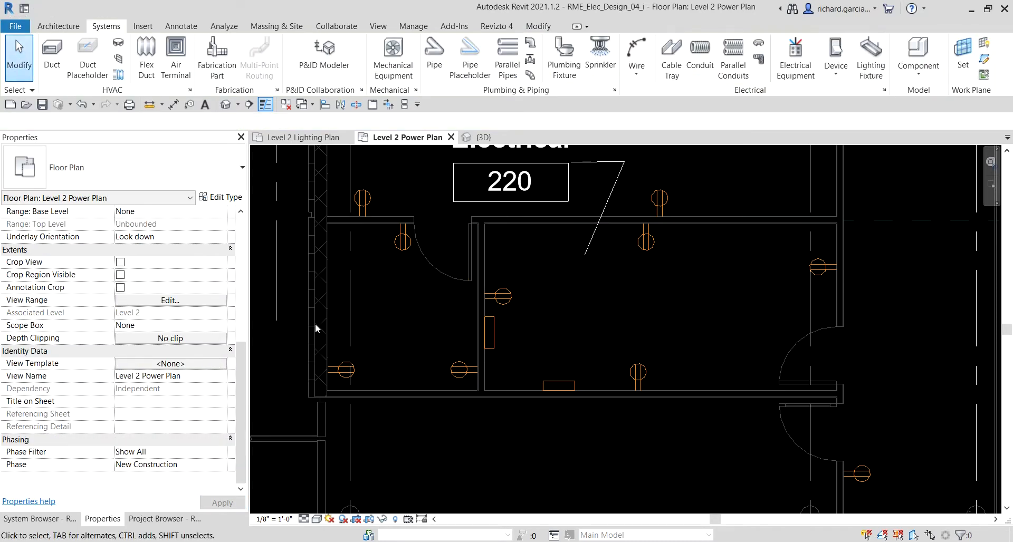
click(494, 342)
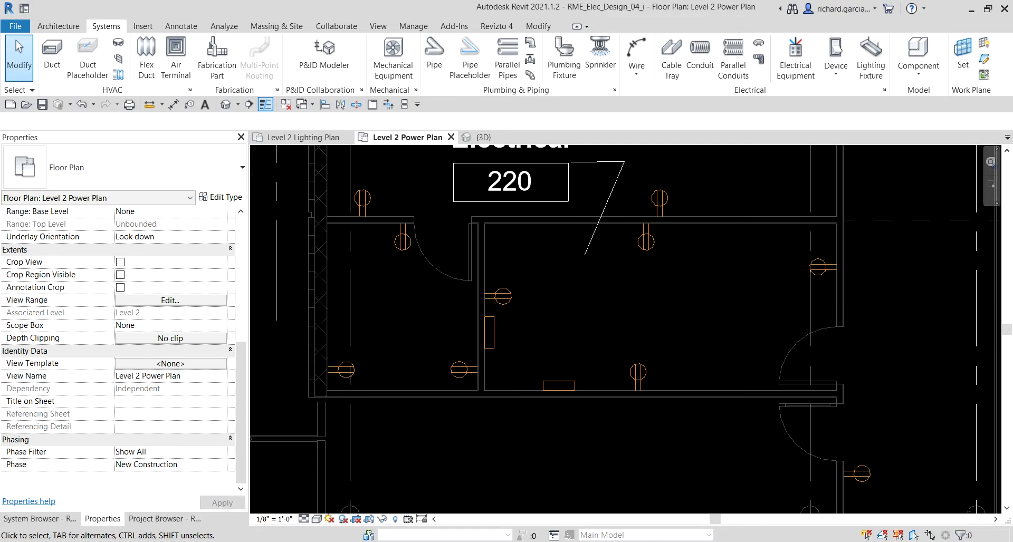
- Switch to the Level 2 Lighting Plan at rooms Instruction 221 and Electrical 220
click(316, 141)
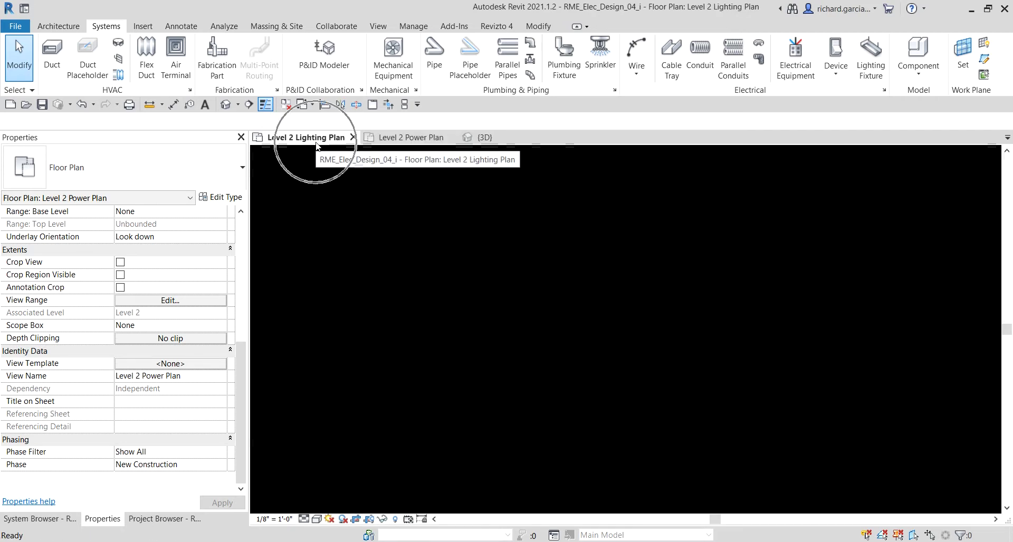
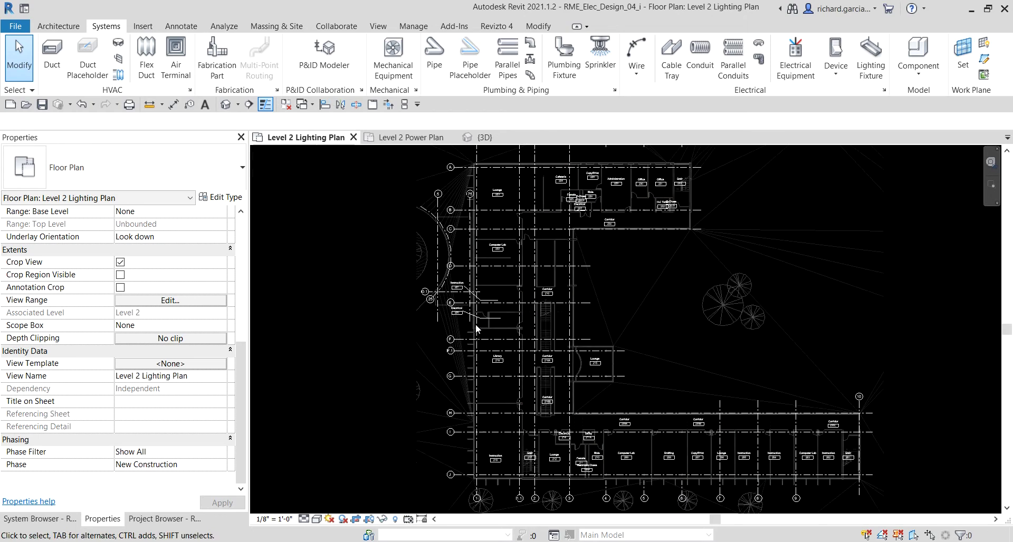
scroll(517, 289, up, 3)
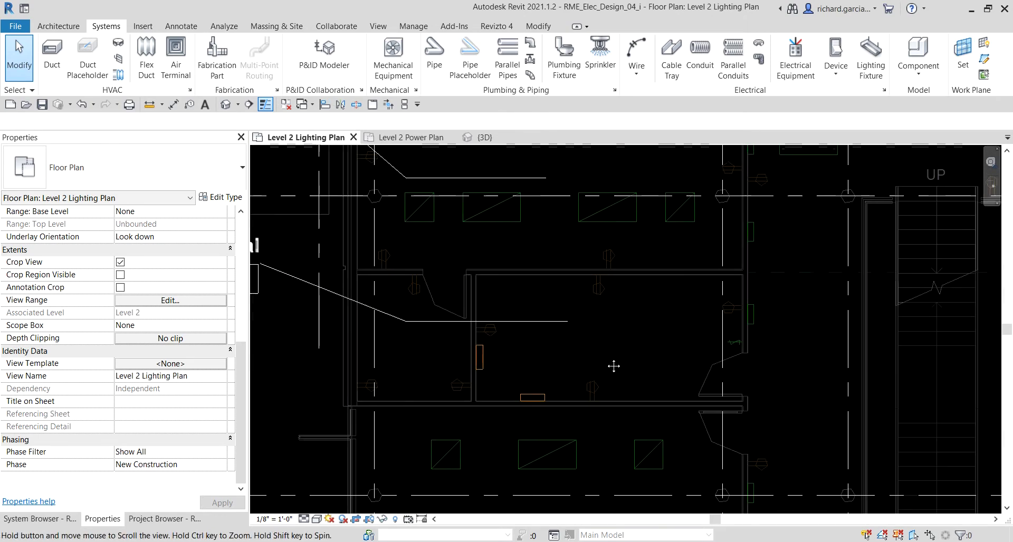
scroll(638, 443, down, 2)
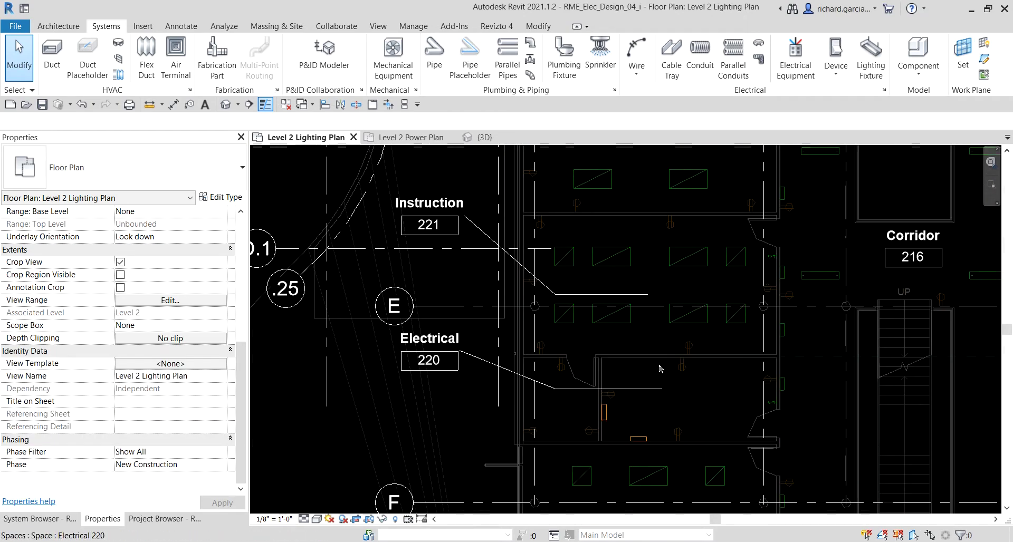
scroll(681, 390, up, 1)
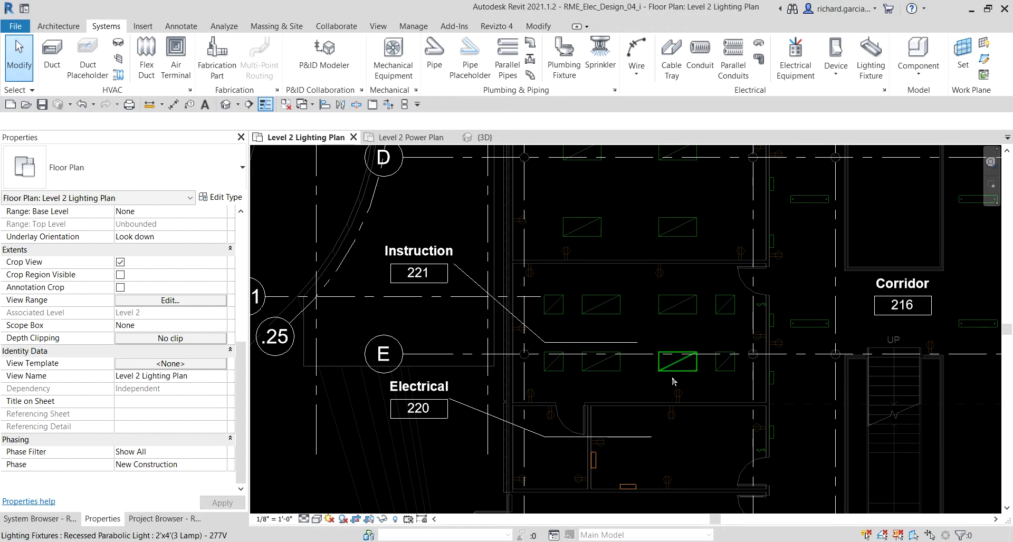
middle_drag(666, 372, 650, 344)
scroll(618, 336, up, 1)
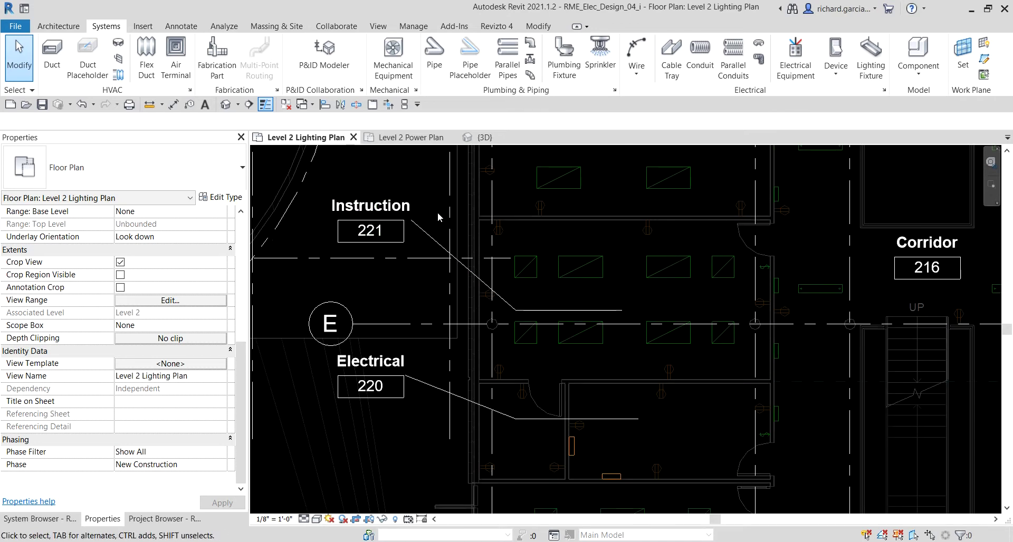
- Select everything in room Instruction 221 and filter the selection to only Lighting Devices and Lighting Fixtures
drag(437, 214, 776, 388)
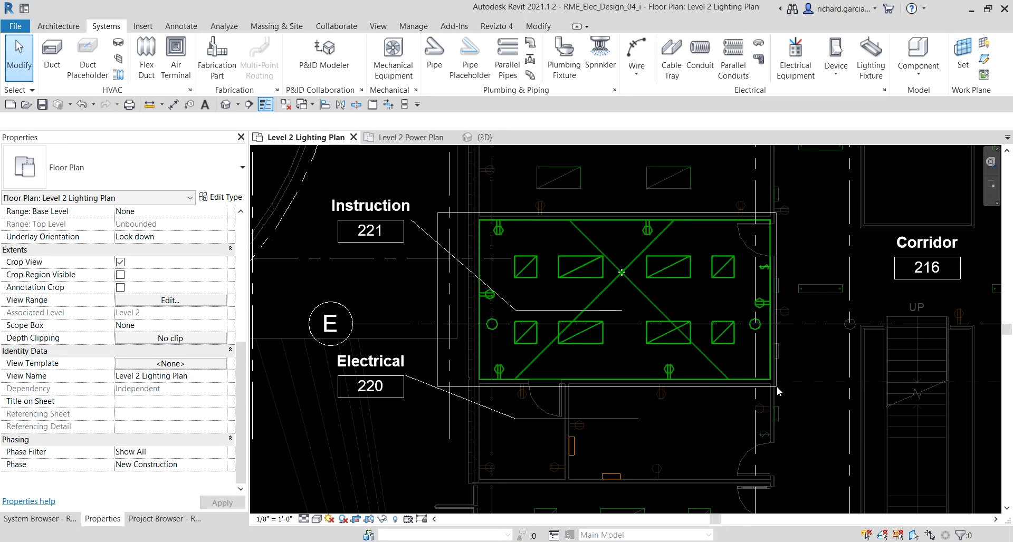
drag(776, 387, 776, 387)
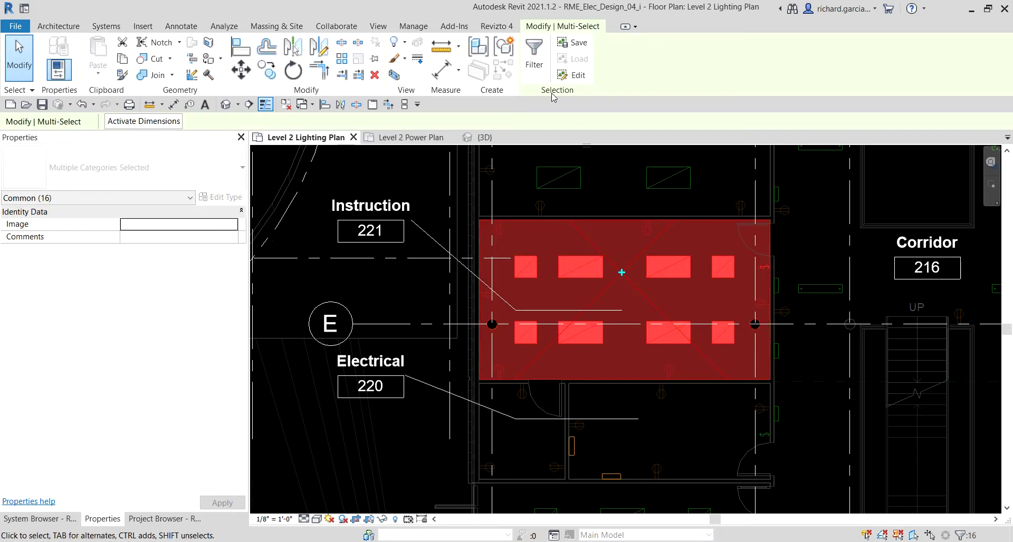
click(533, 55)
drag(496, 120, 291, 76)
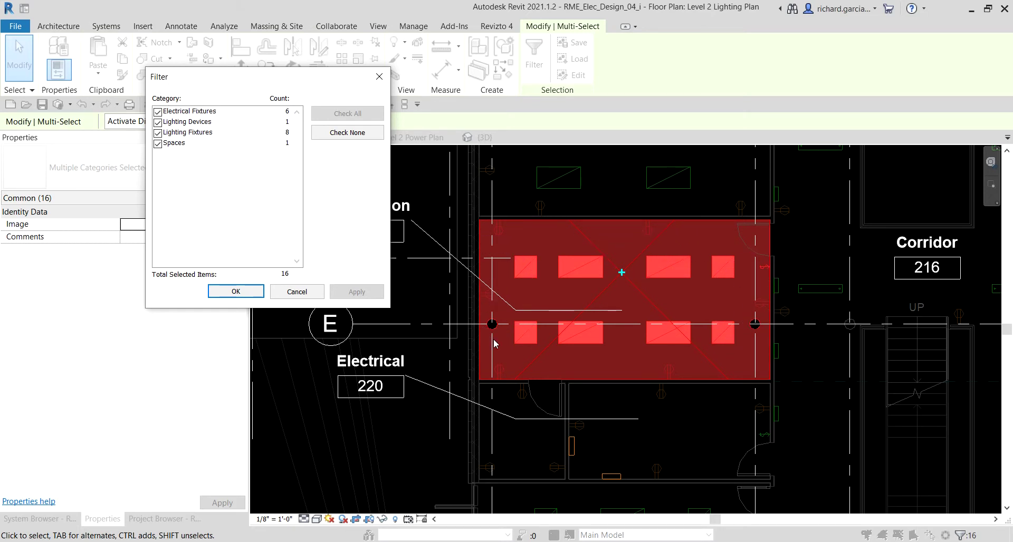
click(667, 372)
click(761, 272)
click(762, 271)
click(349, 133)
click(158, 121)
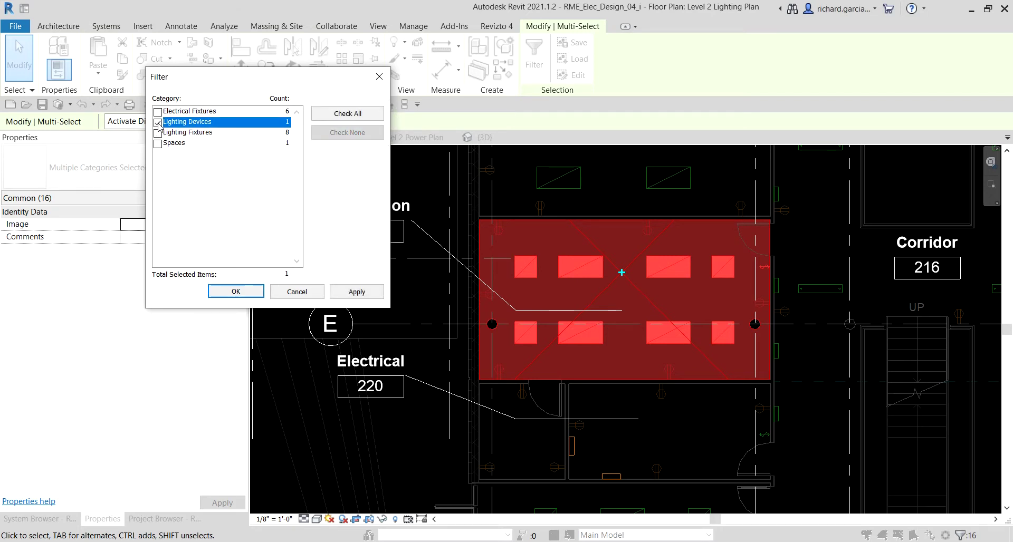
click(158, 133)
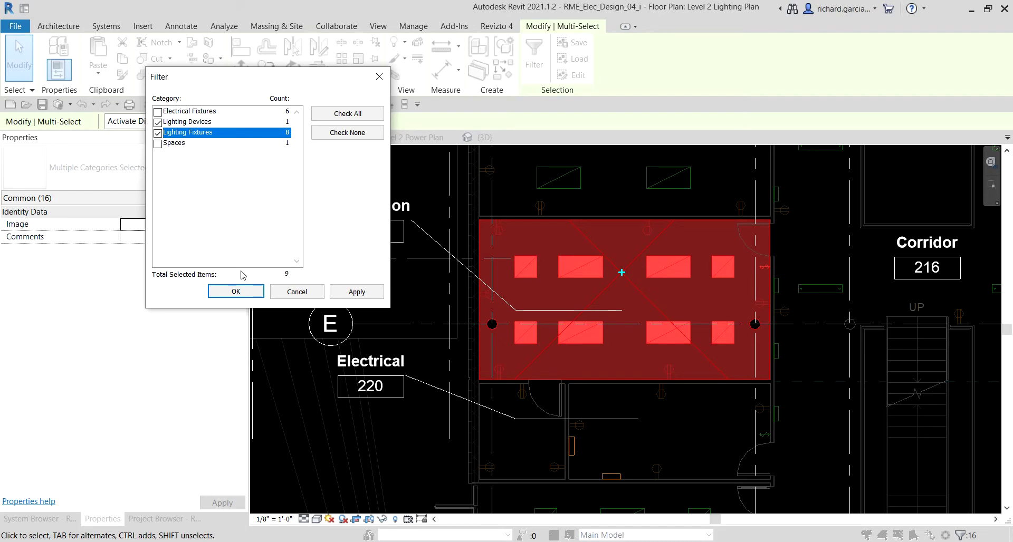
click(230, 293)
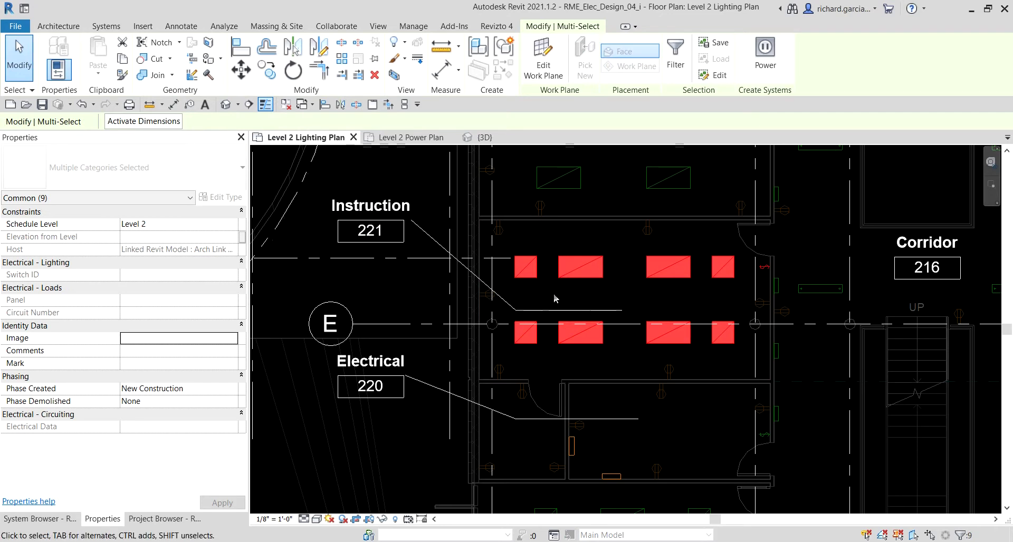
- Create a power circuit for the selected lighting fixtures and lighting device in room Instruction 221
click(764, 91)
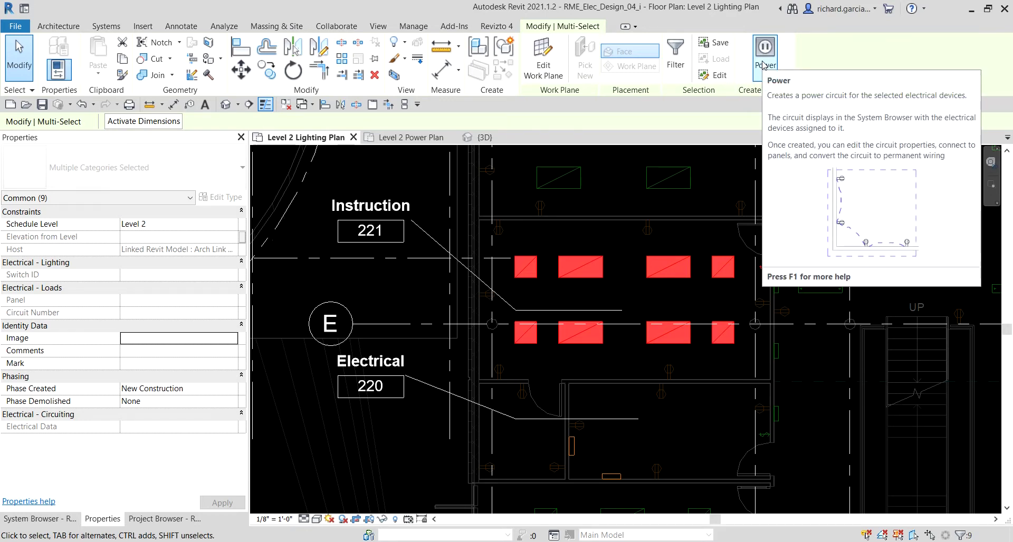
click(763, 65)
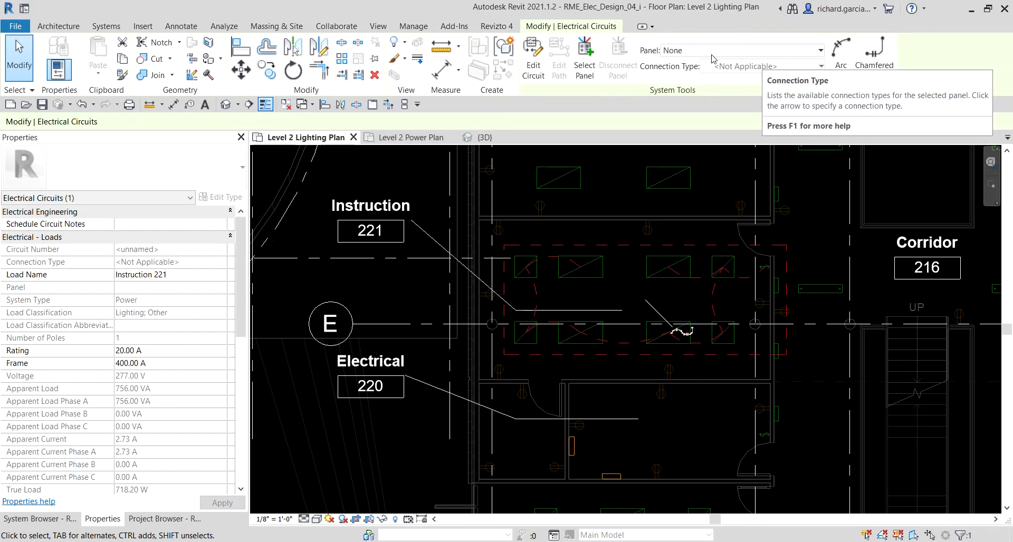
scroll(739, 283, up, 2)
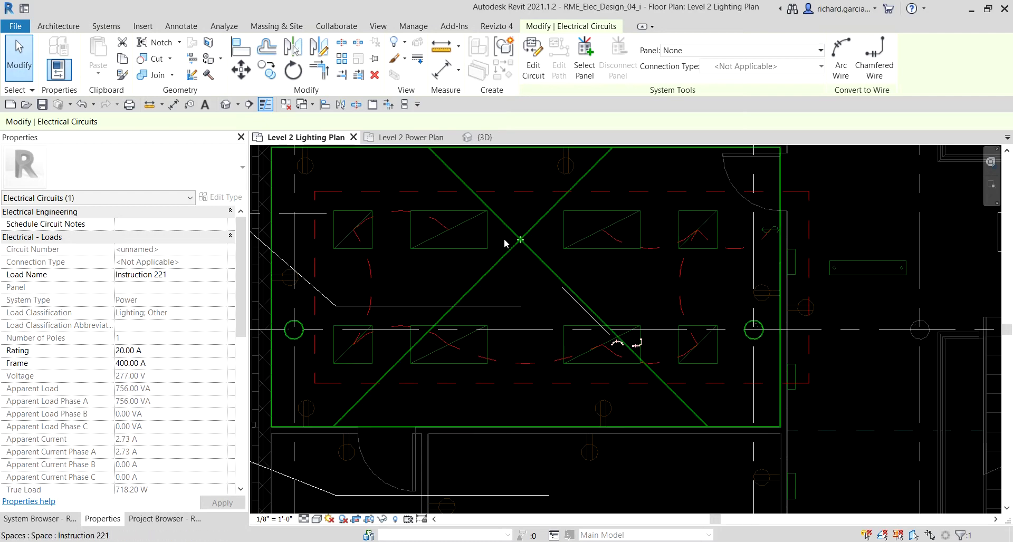
scroll(625, 332, down, 5)
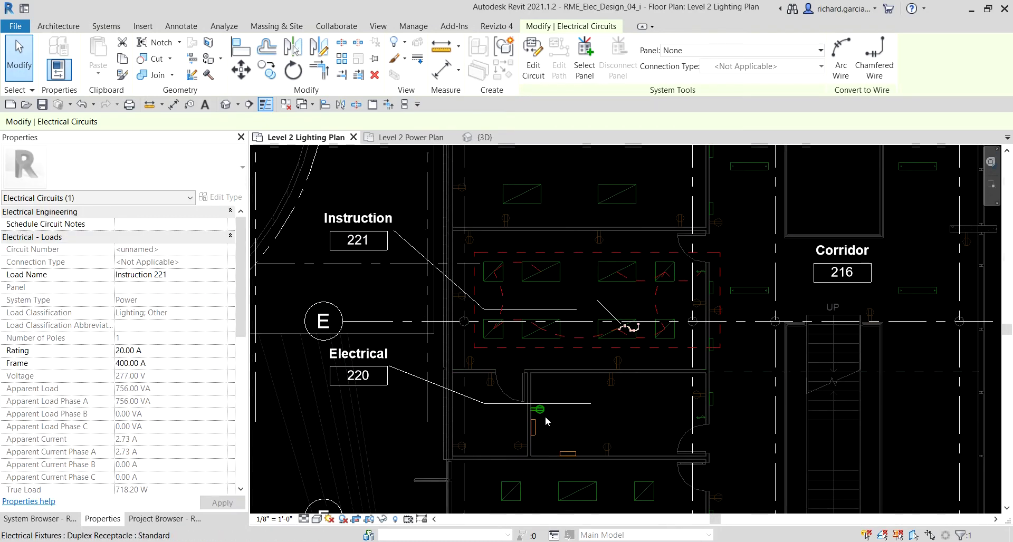
scroll(545, 417, up, 3)
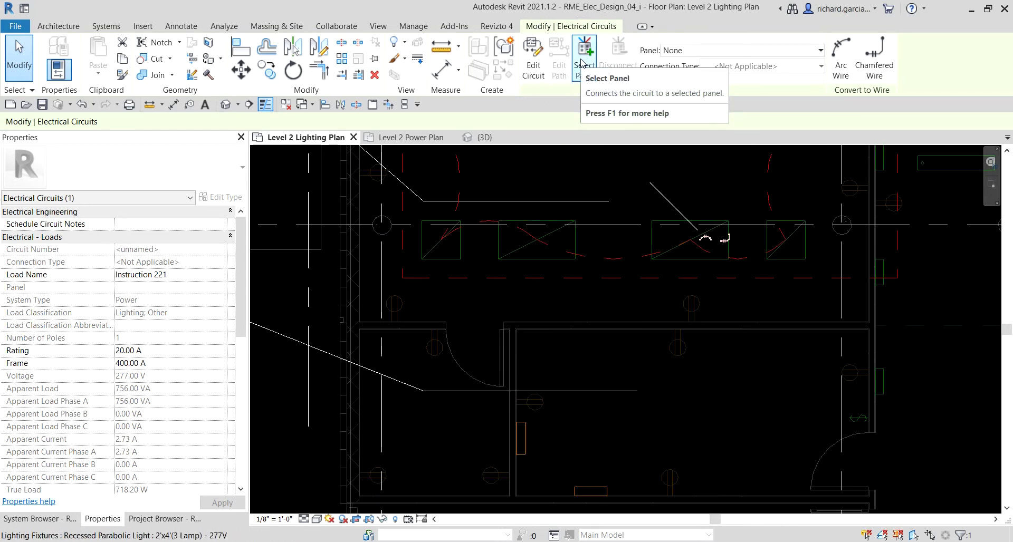
scroll(566, 232, down, 1)
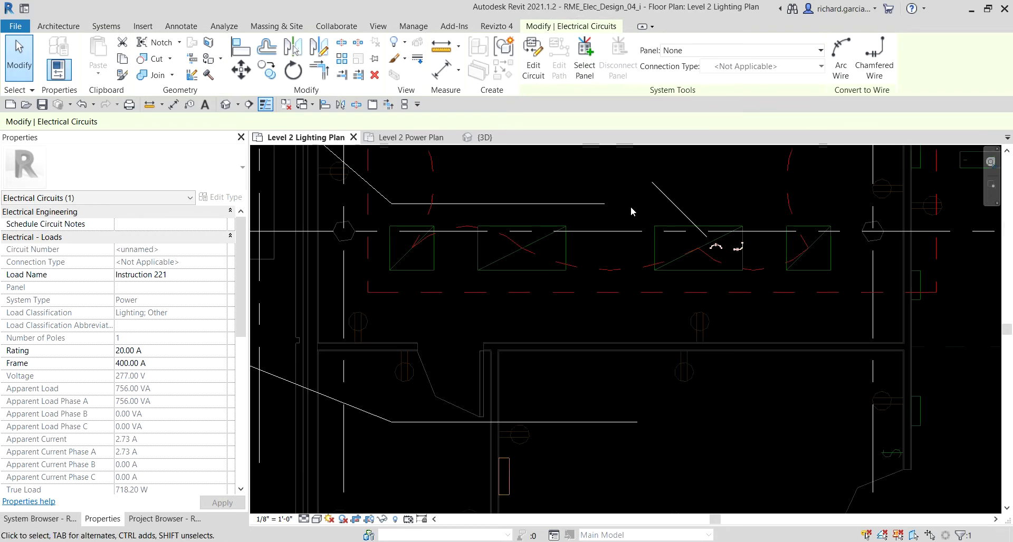
middle_drag(631, 207, 575, 324)
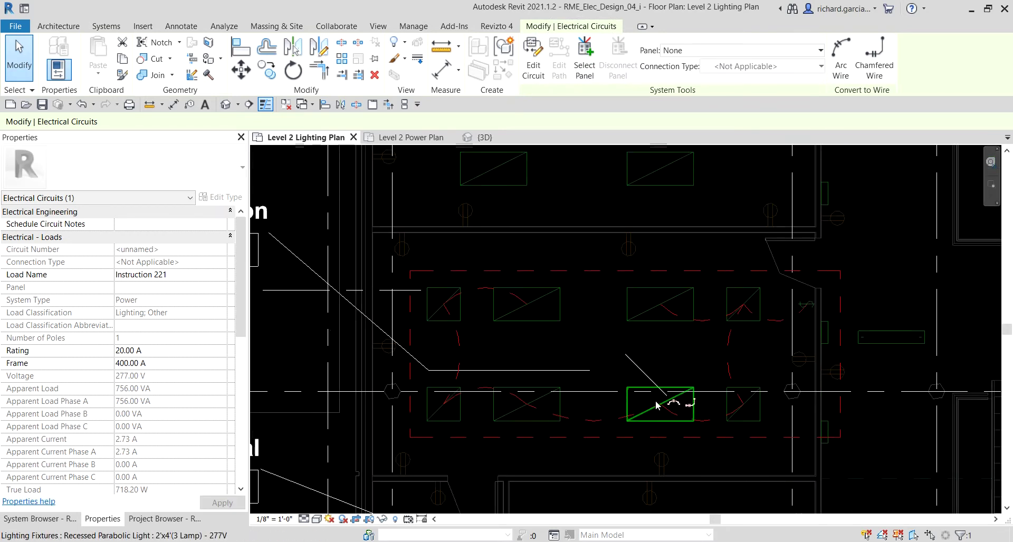
- Connect the Instruction 221 lighting circuit to the 480V panelboard LP-2B in room Electrical 220
click(584, 62)
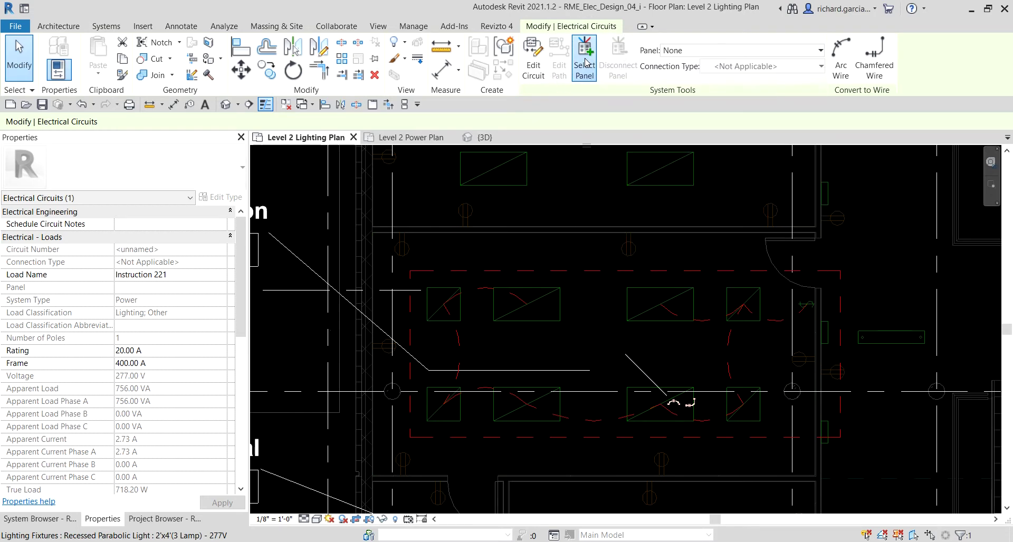
scroll(617, 365, down, 1)
middle_drag(617, 365, 660, 181)
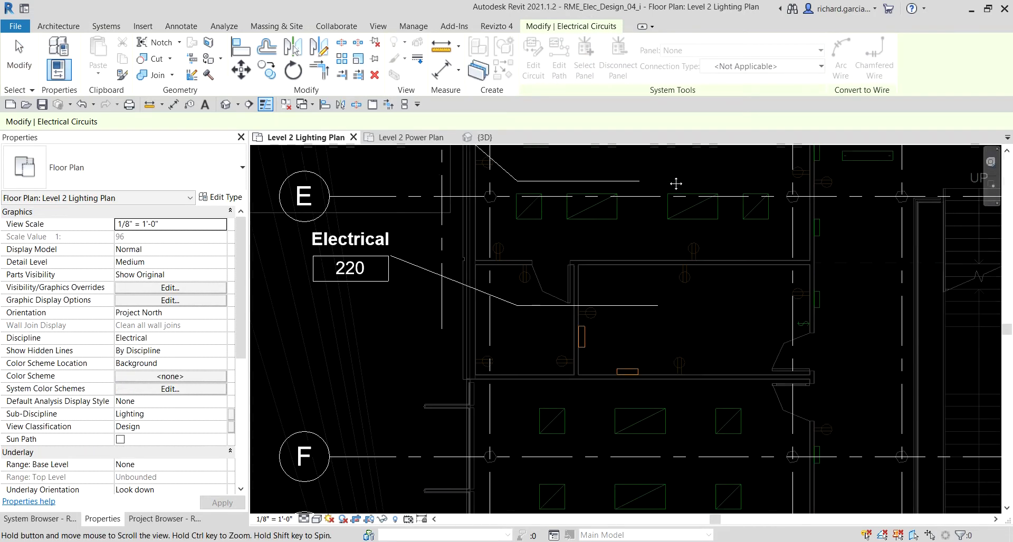
scroll(610, 321, up, 2)
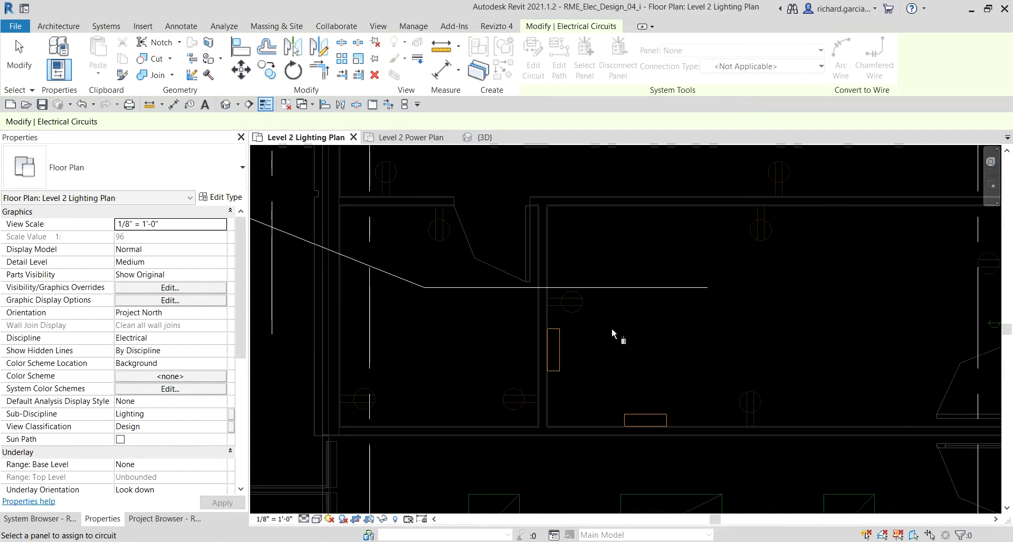
click(558, 363)
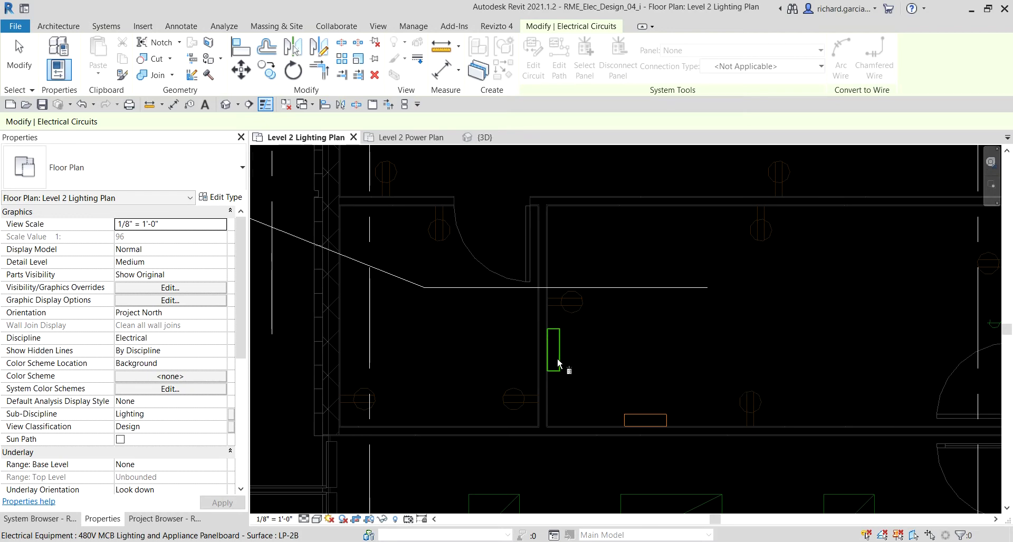
scroll(682, 331, down, 2)
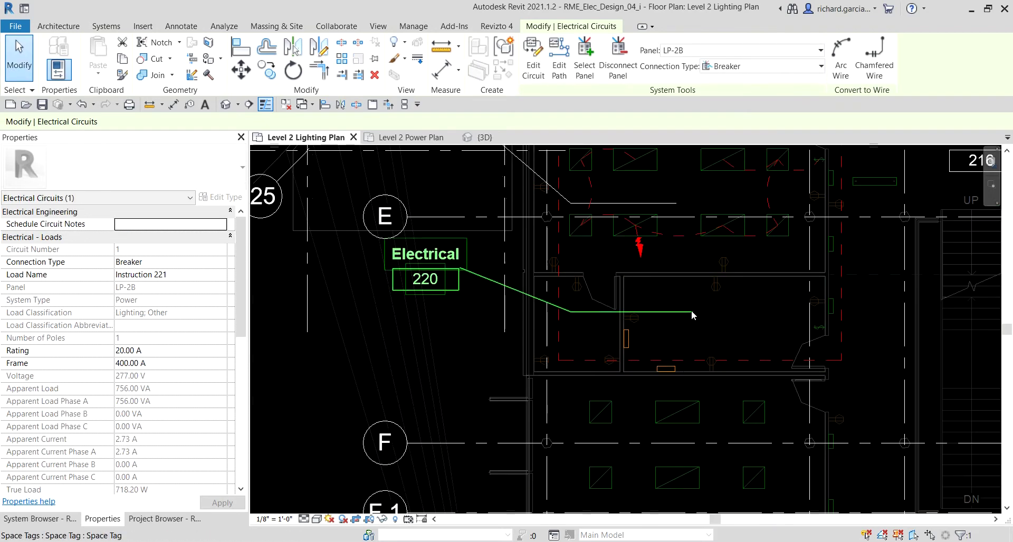
middle_drag(691, 310, 688, 445)
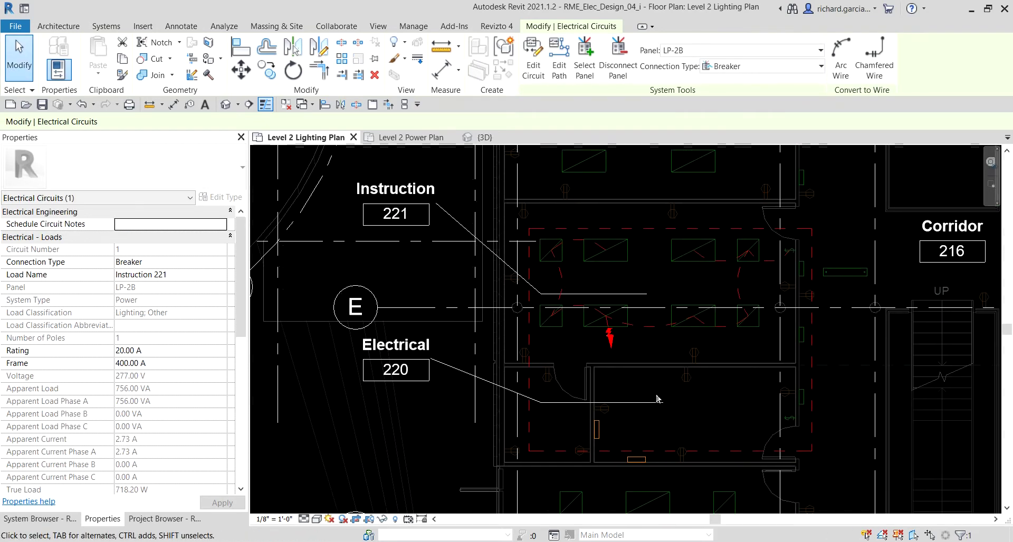
click(611, 340)
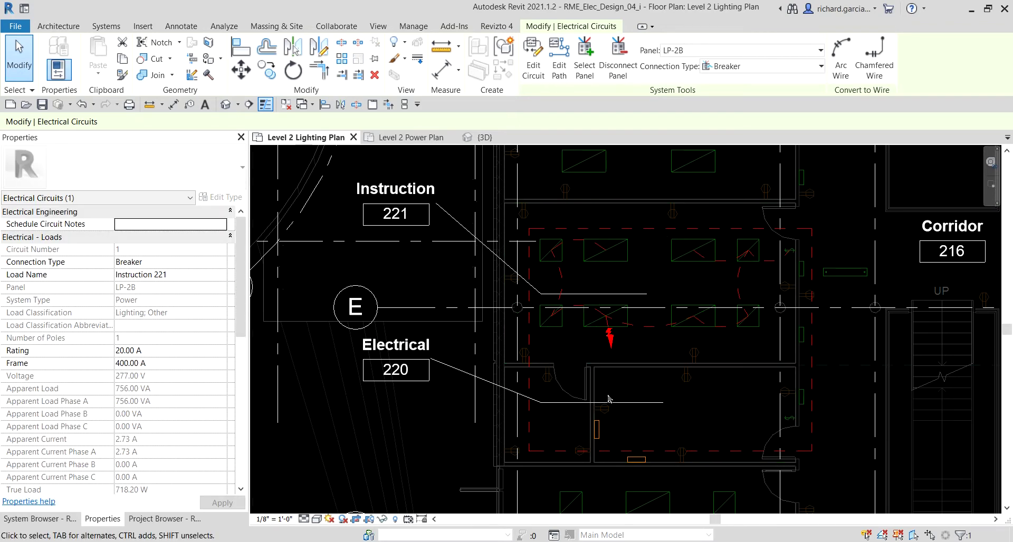
click(600, 433)
click(601, 434)
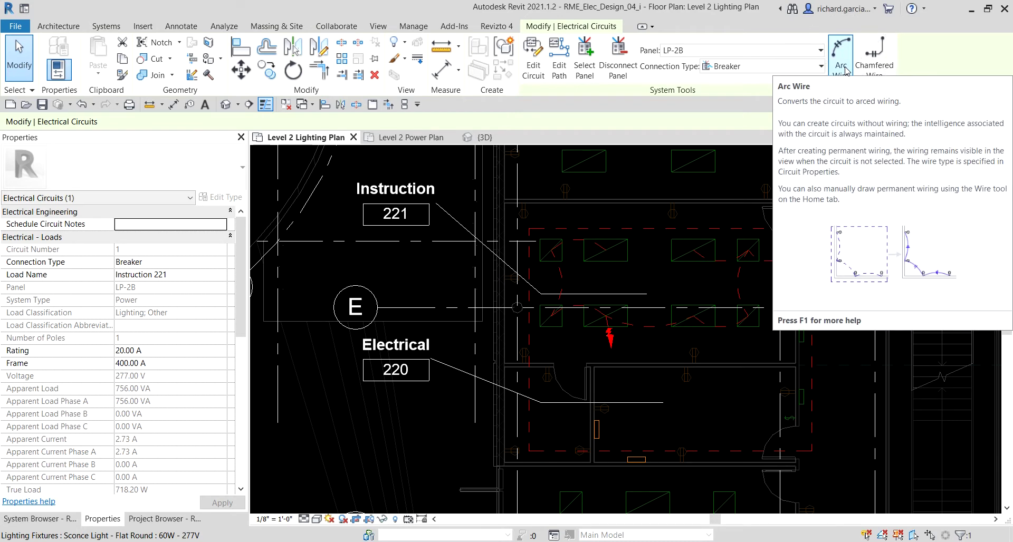
click(106, 26)
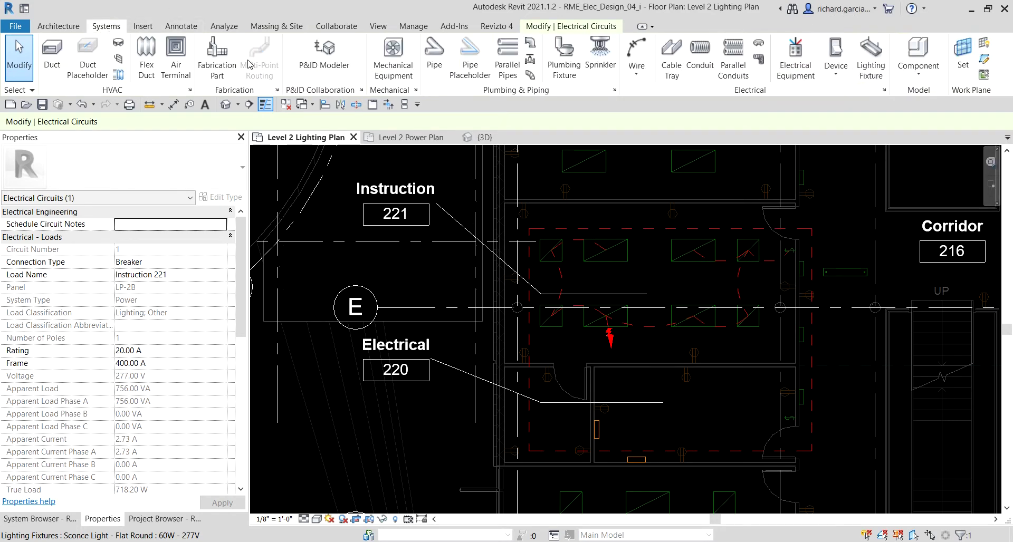
click(635, 76)
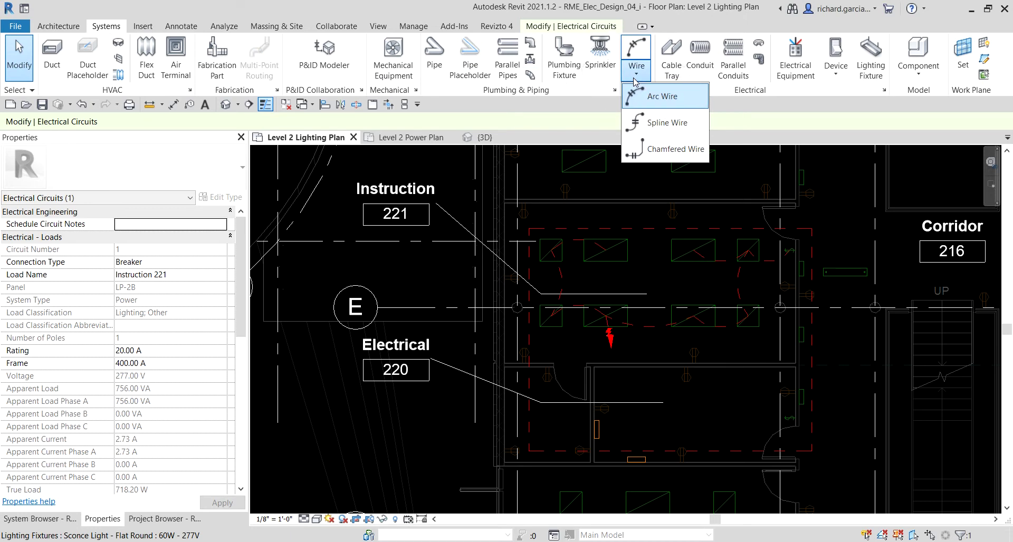
click(415, 4)
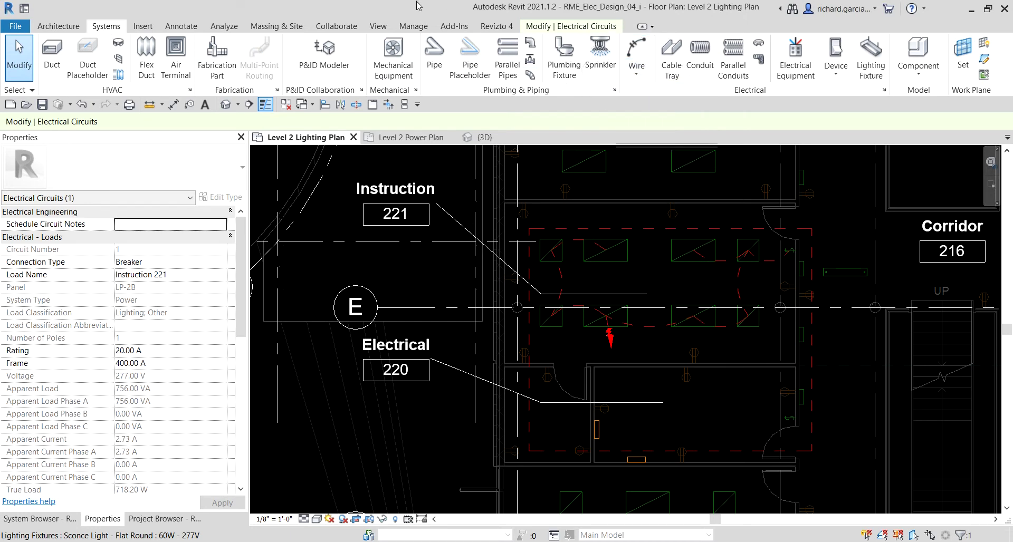
- Convert the Instruction 221 lighting circuit to permanent arc wiring
click(580, 26)
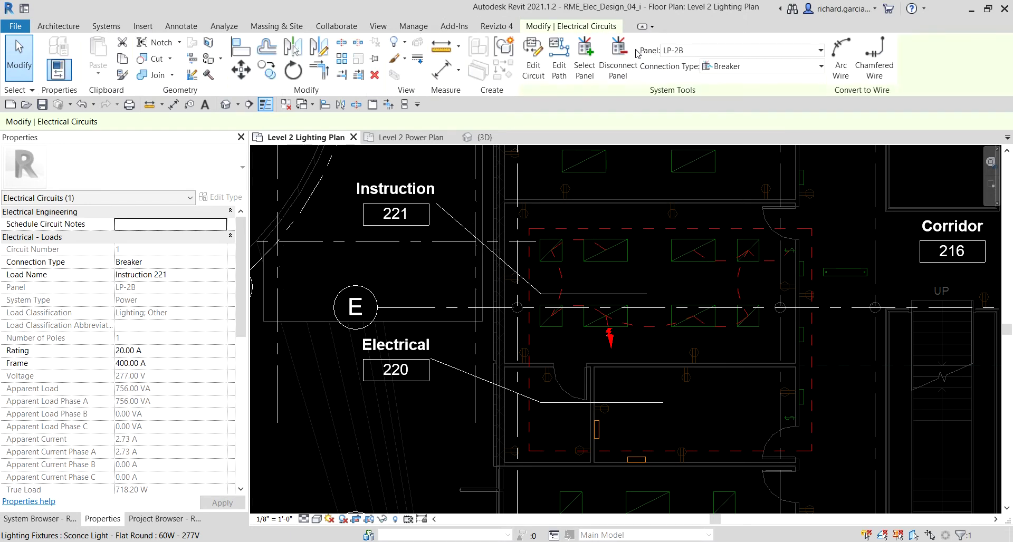
click(844, 56)
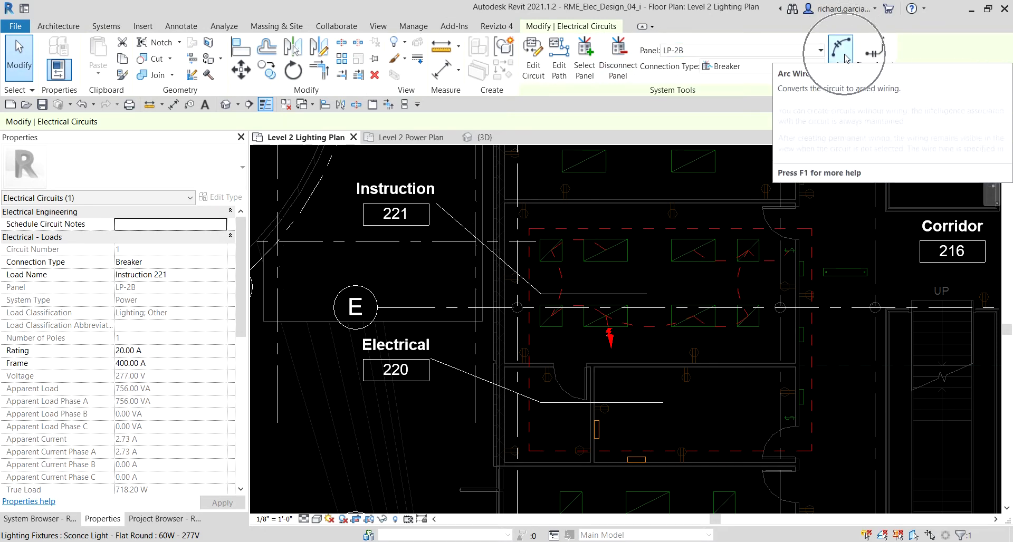
- Generate the arc wires for the circuit connected to LP-2B and clear the wire selection
click(844, 57)
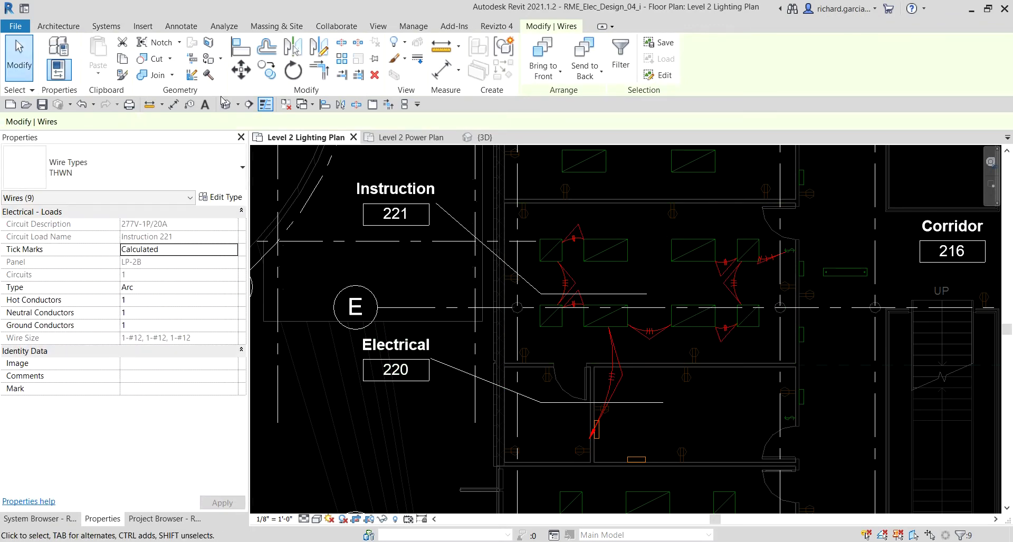
click(19, 62)
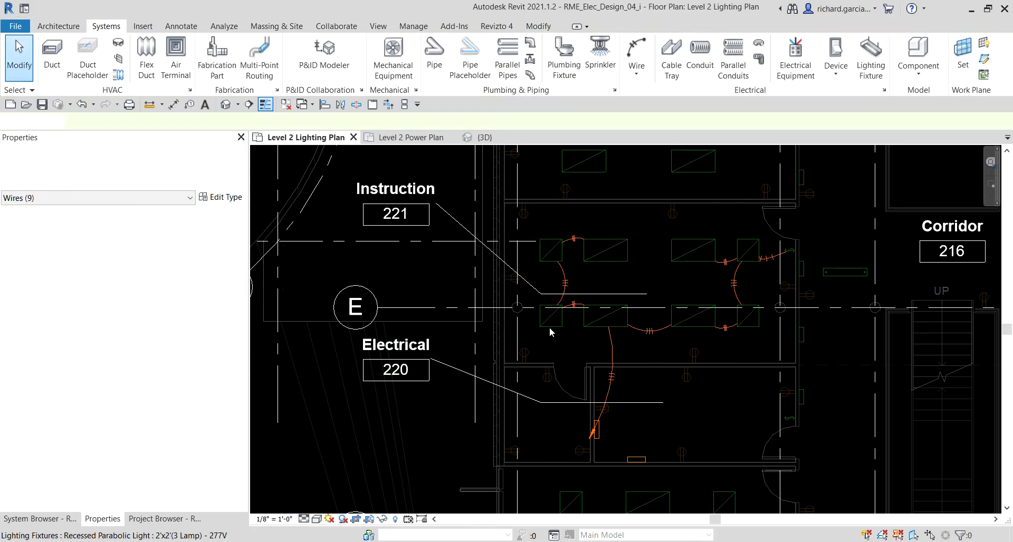
- Move both ends of the wire between the two upper-left fixtures in Instruction 221 to the midpoints of their facing edges
scroll(584, 293, up, 4)
scroll(584, 293, down, 2)
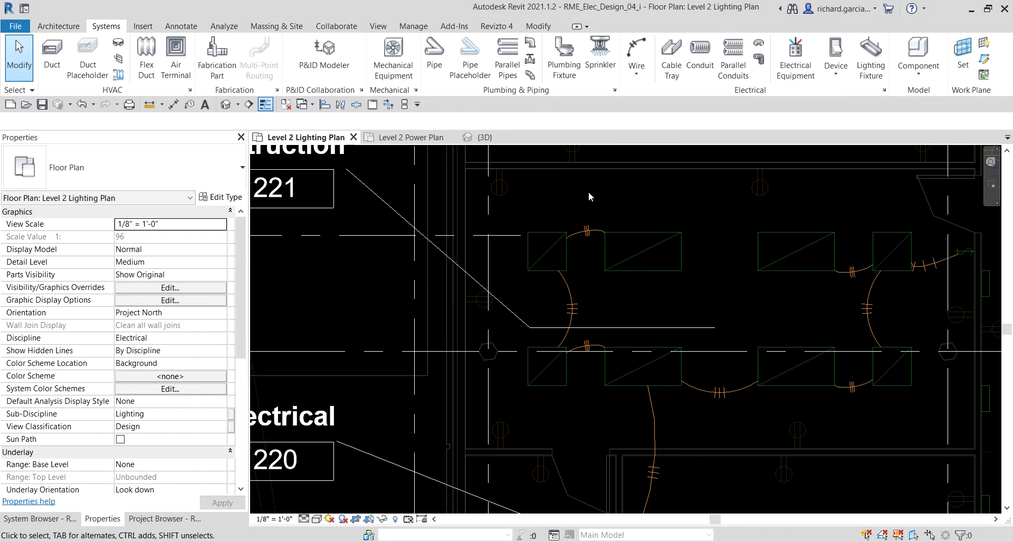
scroll(584, 214, up, 6)
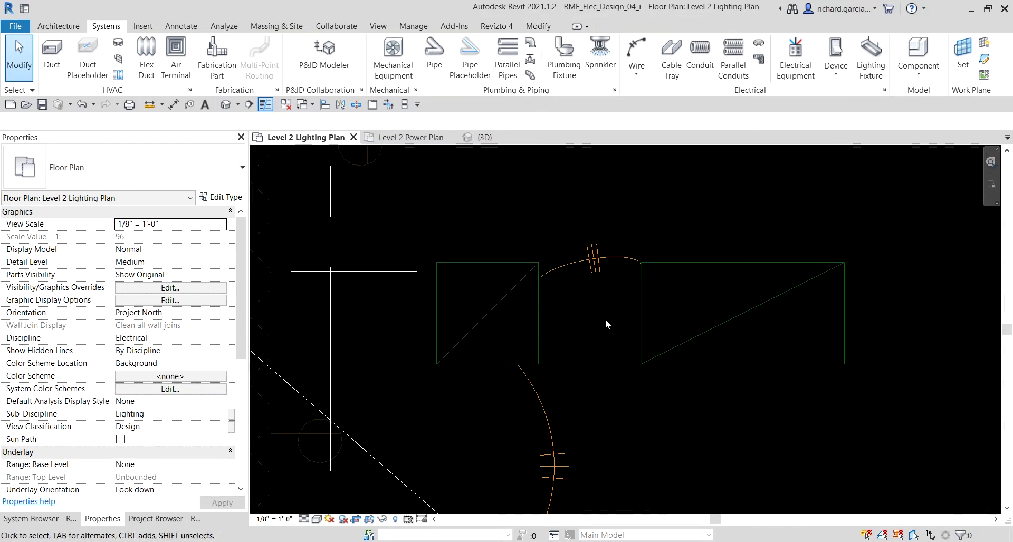
scroll(604, 319, up, 2)
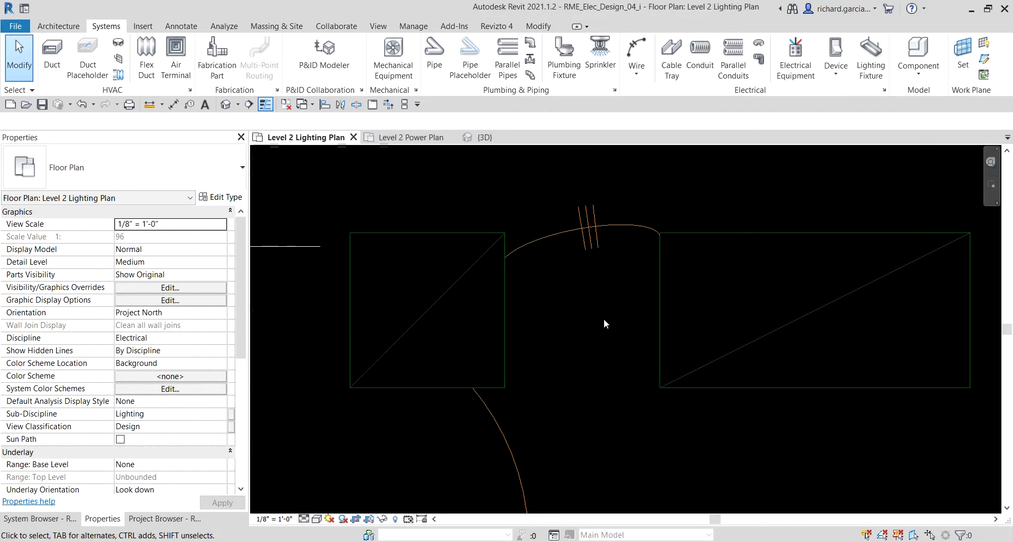
click(559, 233)
drag(503, 258, 505, 311)
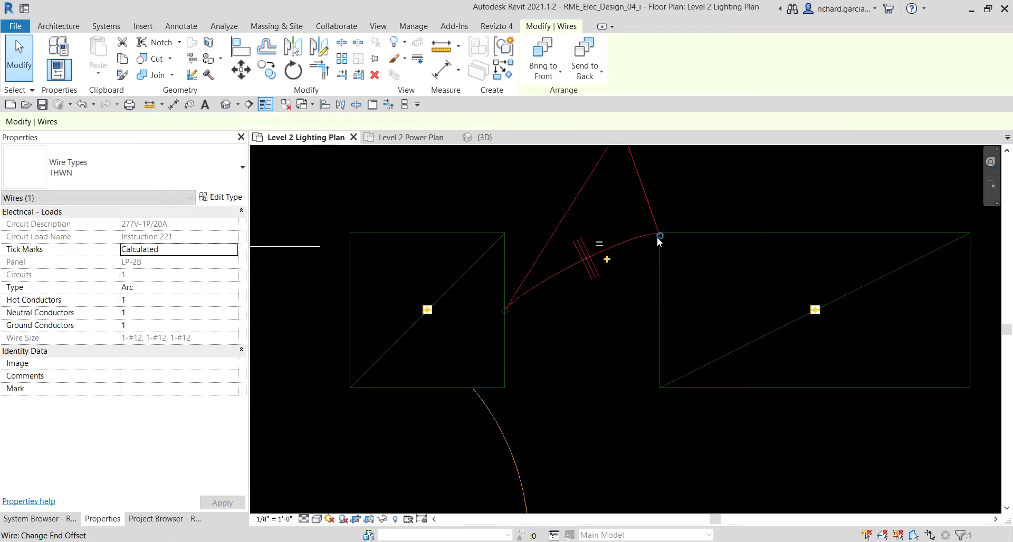
drag(656, 236, 661, 311)
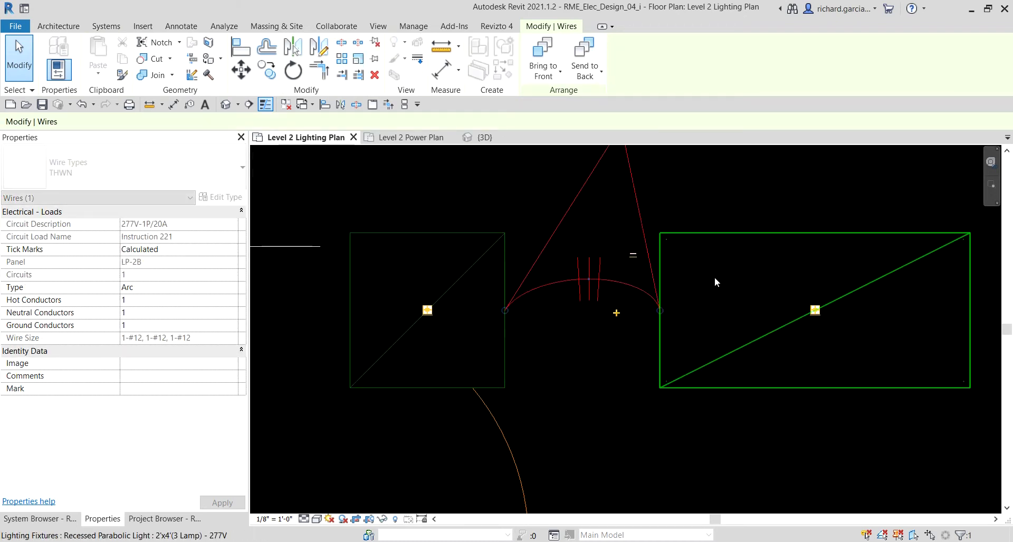
- Shift the upper-left wire's arc control point to roughly midway between the two fixtures, making the curve symmetrical
scroll(633, 285, down, 2)
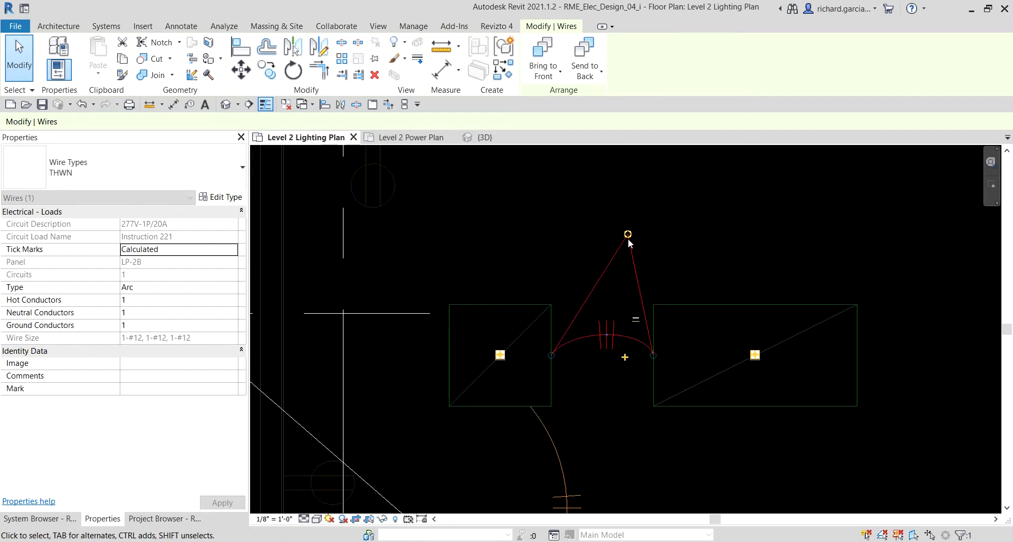
drag(609, 227, 586, 228)
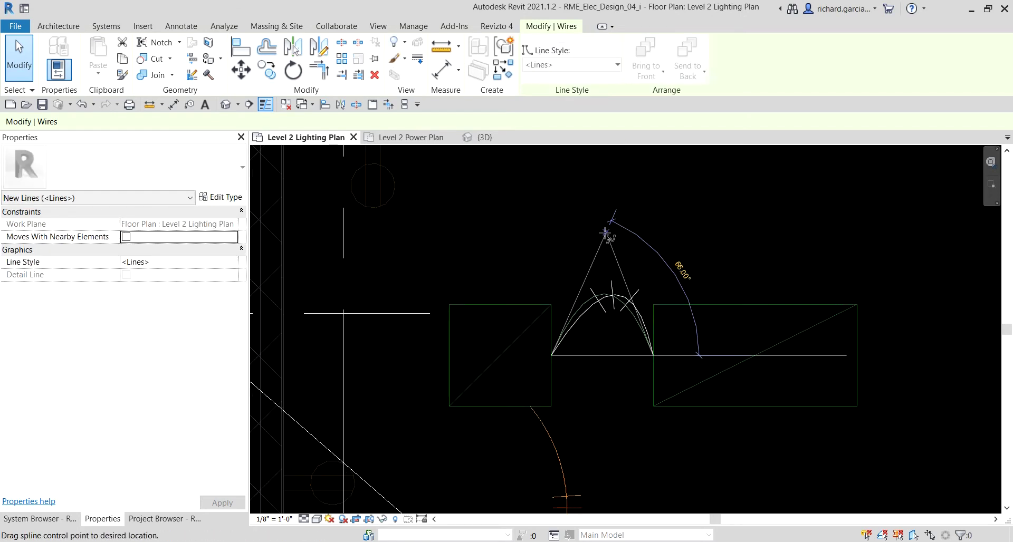
scroll(751, 228, down, 2)
click(693, 280)
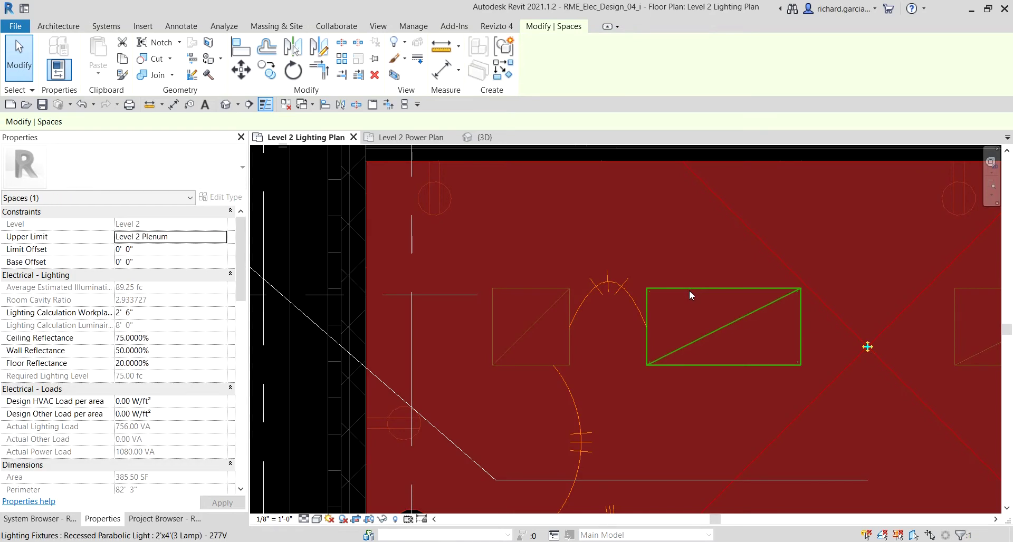
key(Escape)
- Reshape the wire between the upper-right fixture and the wall switch by moving its control point to between them, below the wire ends
scroll(661, 340, down, 2)
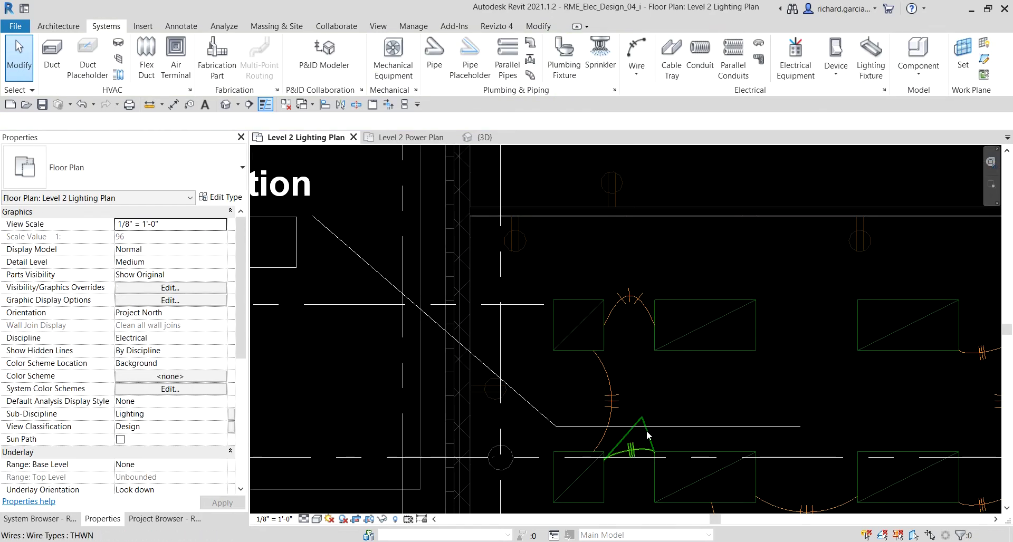
scroll(647, 431, up, 1)
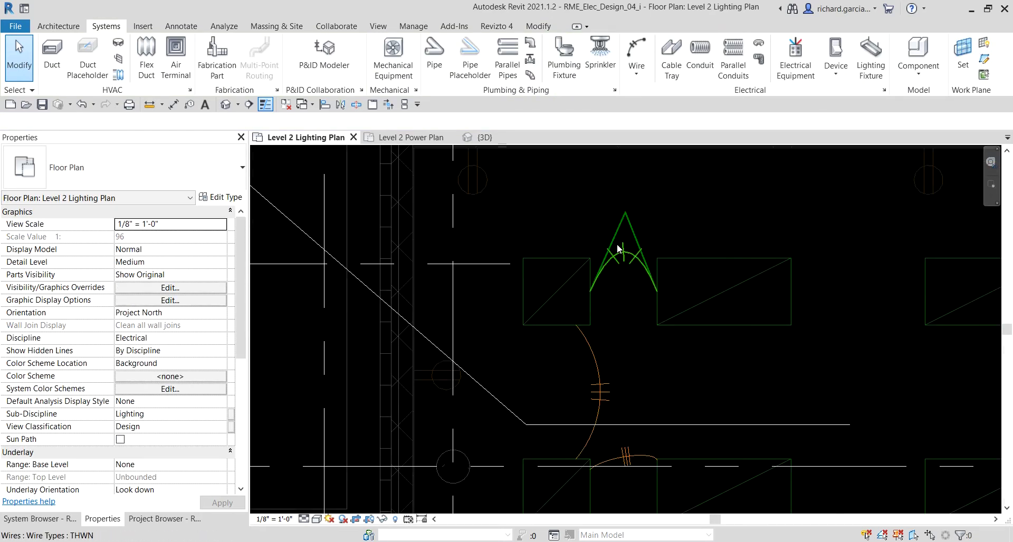
scroll(628, 264, down, 2)
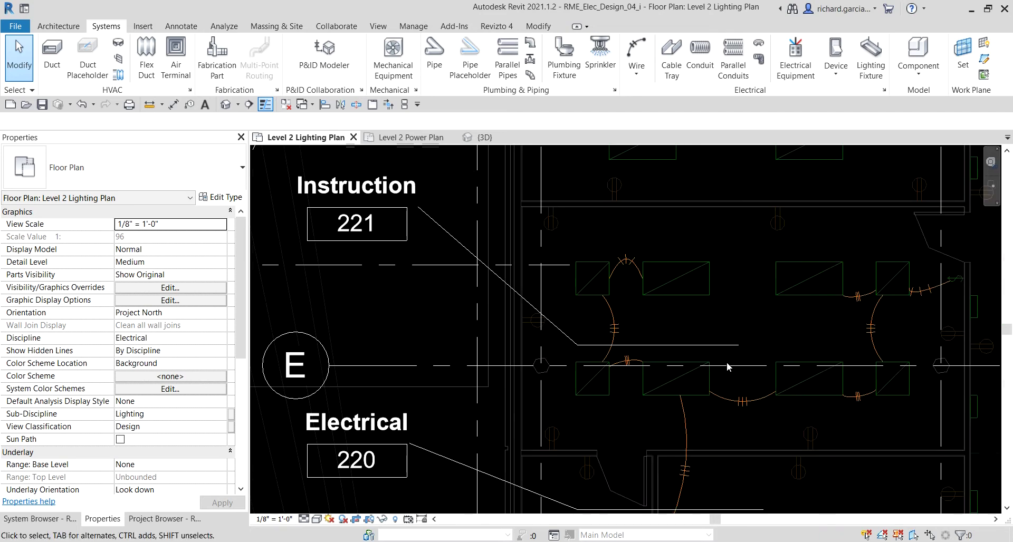
middle_drag(943, 262, 811, 177)
scroll(812, 177, up, 2)
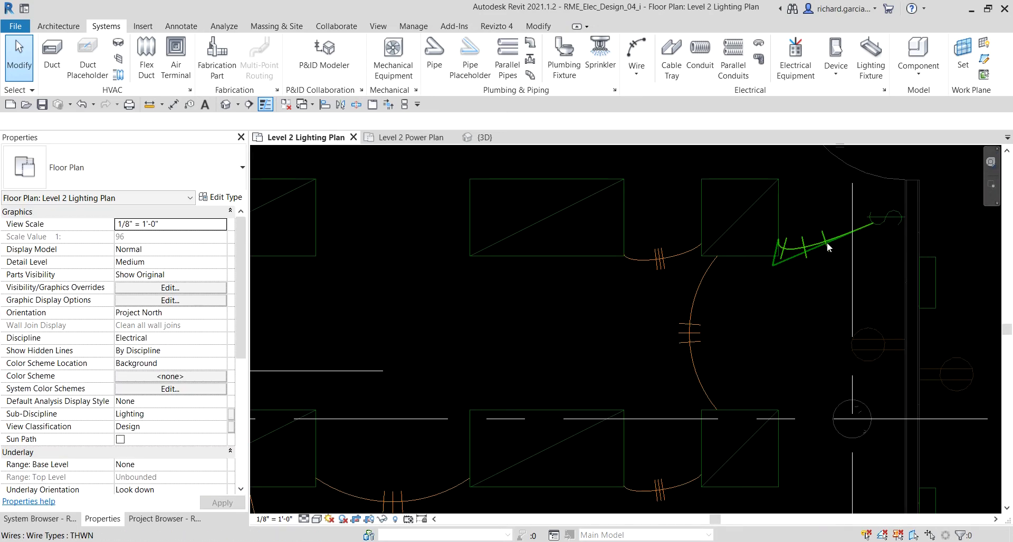
click(827, 242)
drag(816, 282, 827, 277)
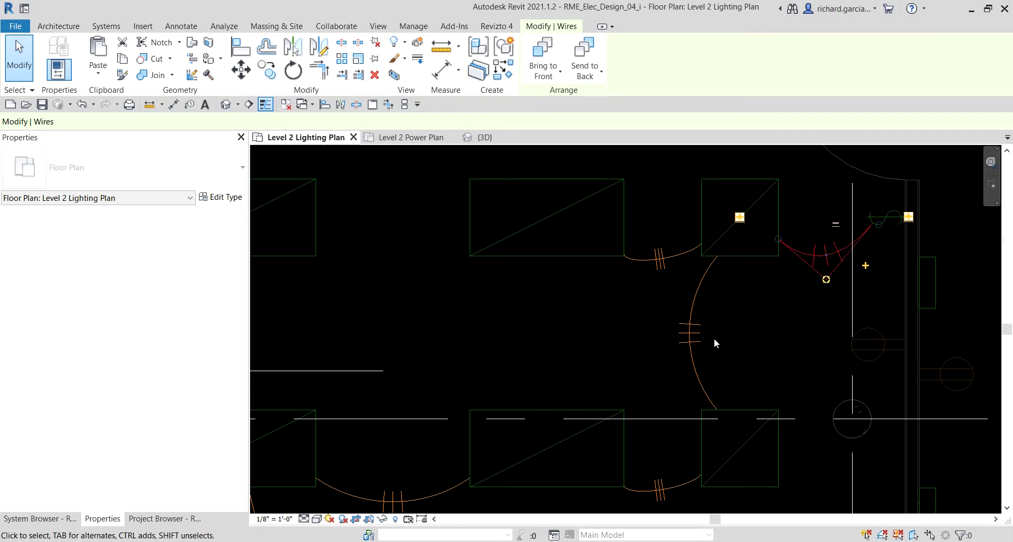
- Raise both ends of the wire between the two upper-right fixtures to near mid-edge and center its arc between them
click(634, 257)
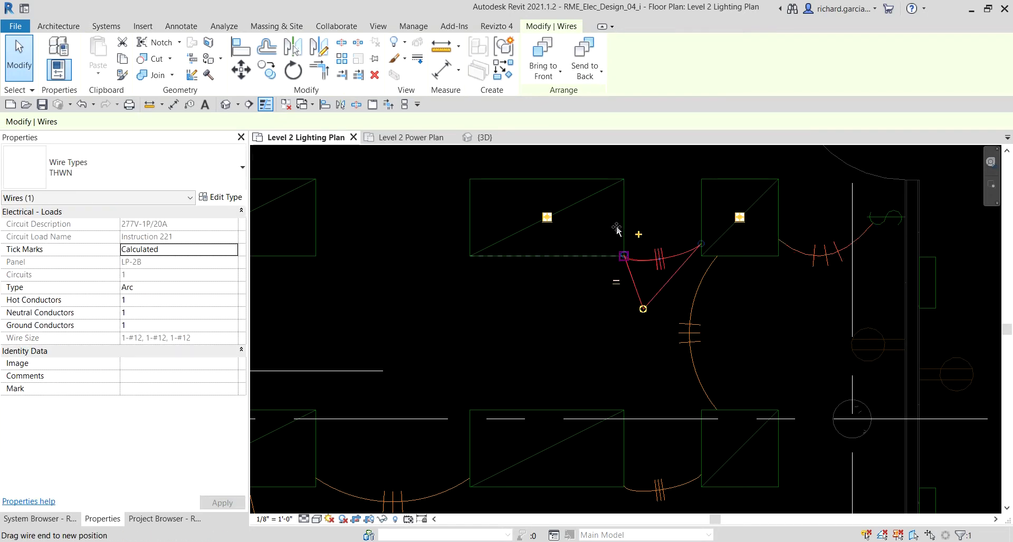
drag(625, 257, 624, 217)
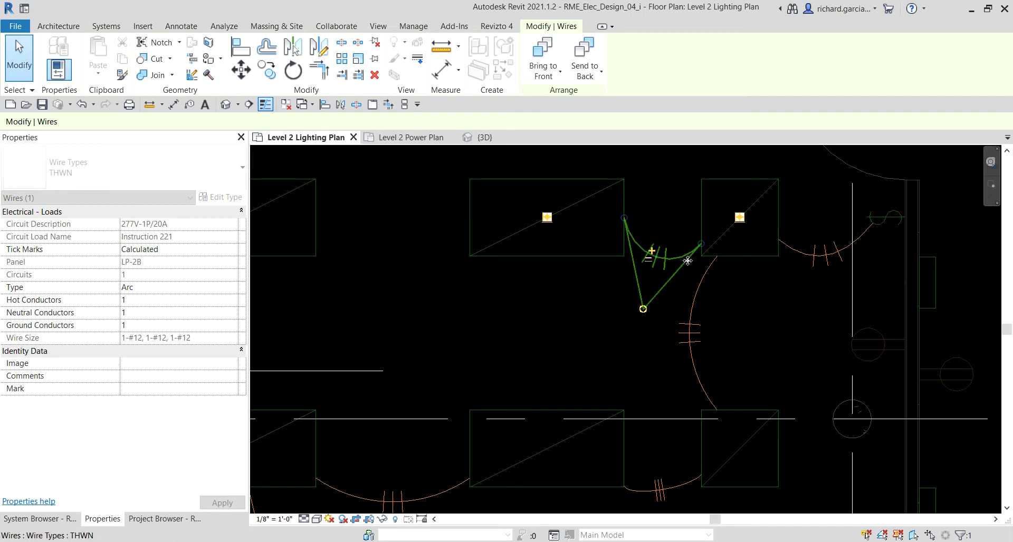
mouse_move(701, 243)
mouse_down()
mouse_move(700, 226)
mouse_move(695, 243)
mouse_up()
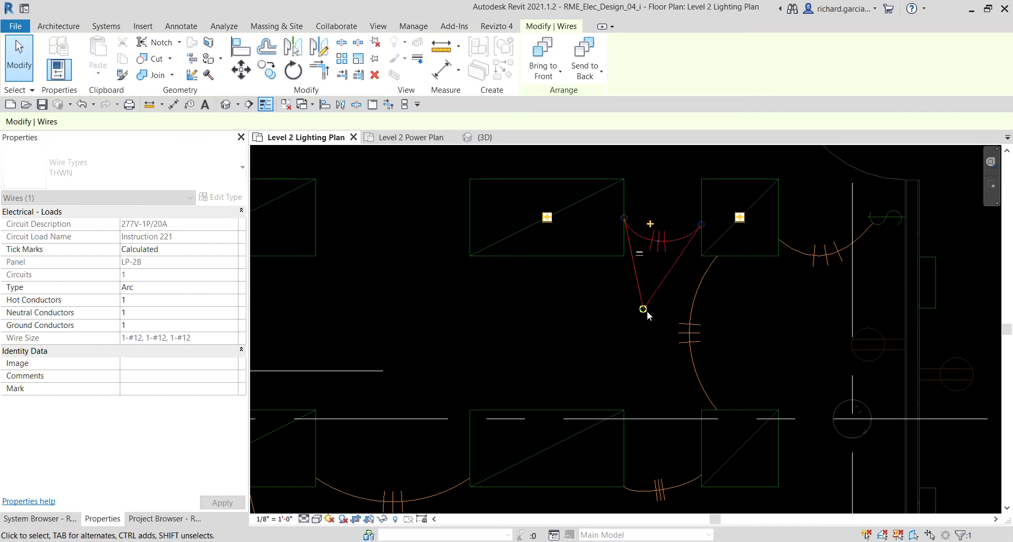
drag(643, 309, 664, 302)
scroll(584, 308, down, 3)
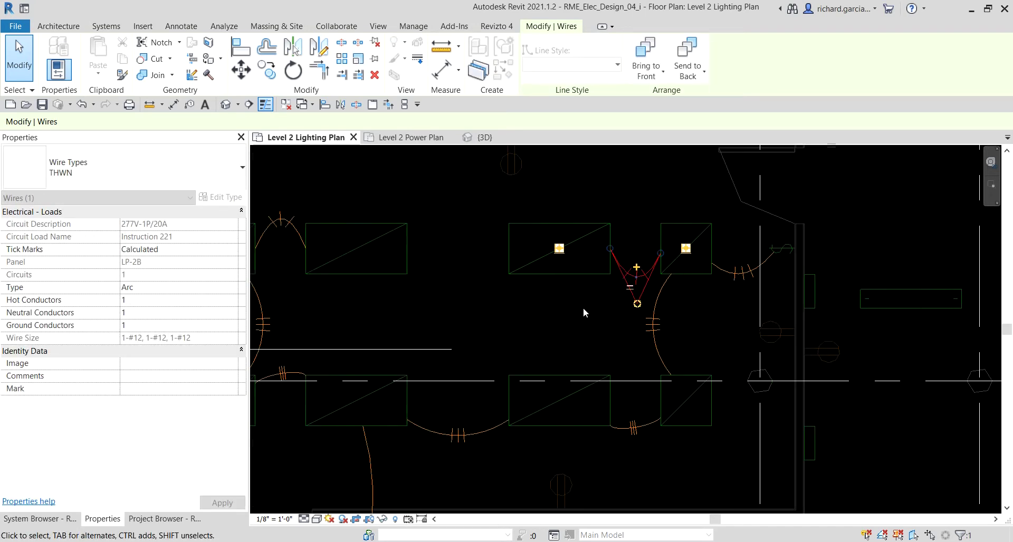
key(Escape)
- Raise both ends of the wire between the two lower-right fixtures in Instruction 221 along their facing edges
scroll(639, 375, up, 5)
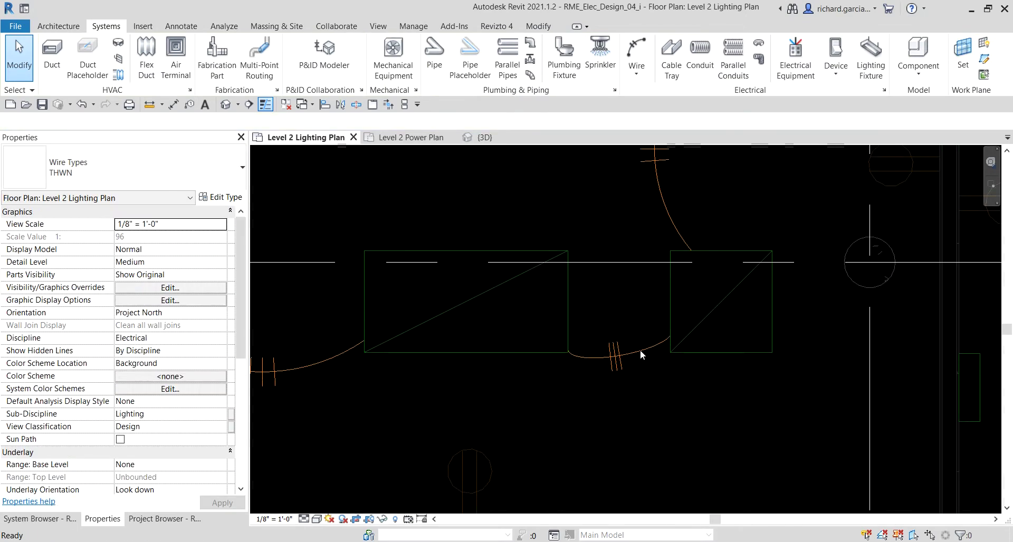
click(610, 359)
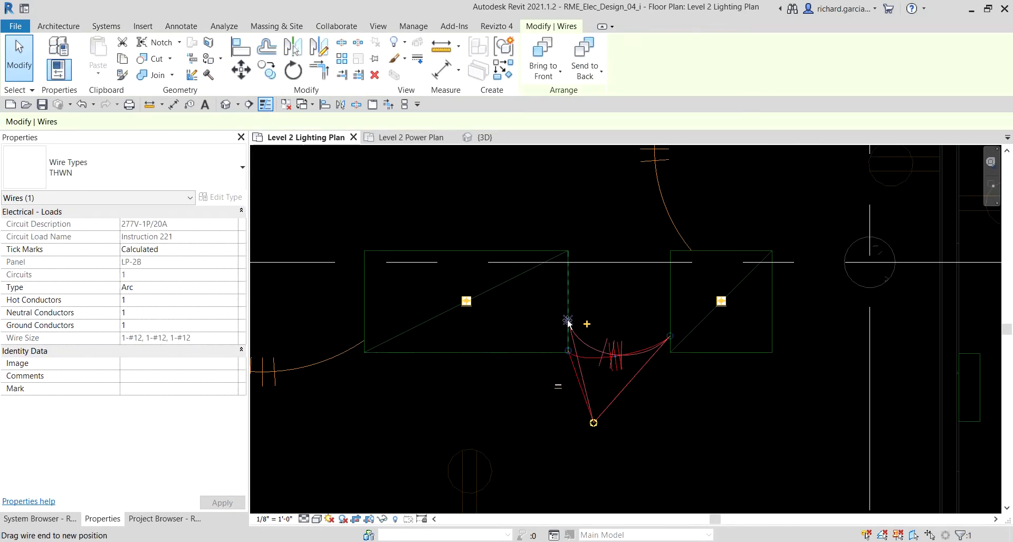
drag(568, 323, 568, 313)
drag(669, 335, 670, 319)
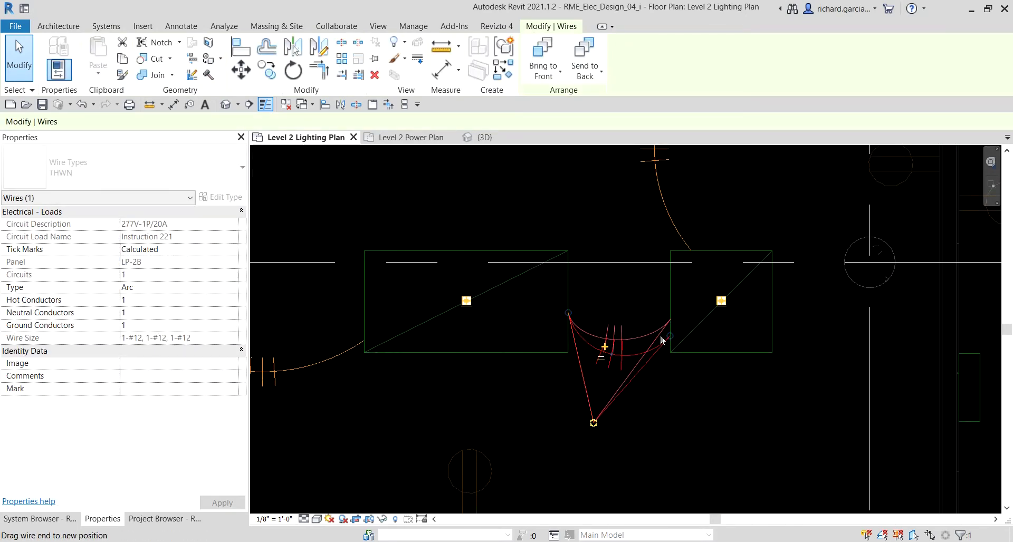
- Lower both ends of the wire between the two lower-left fixtures to matching heights on their facing edges
scroll(625, 400, down, 4)
middle_drag(441, 431, 653, 368)
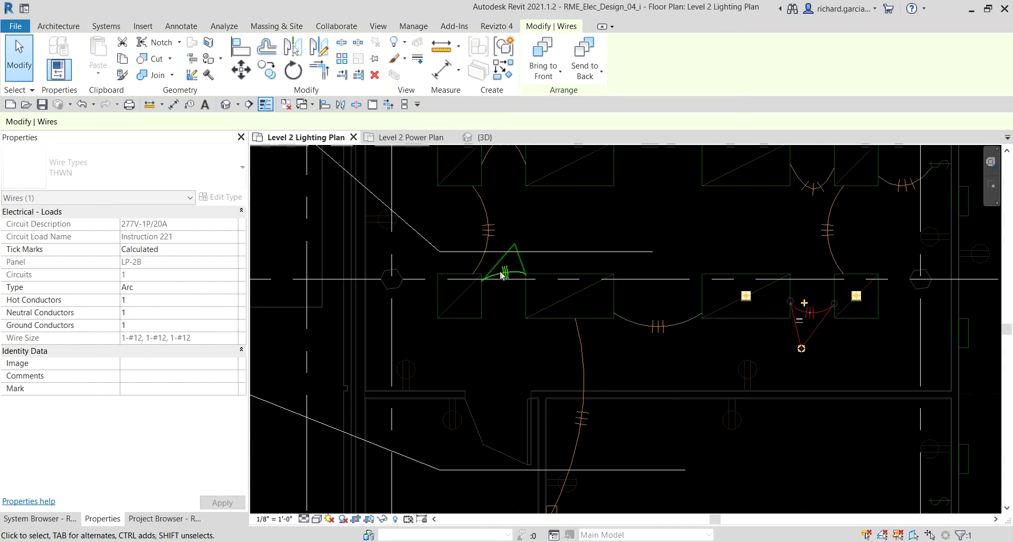
scroll(501, 275, up, 4)
click(456, 297)
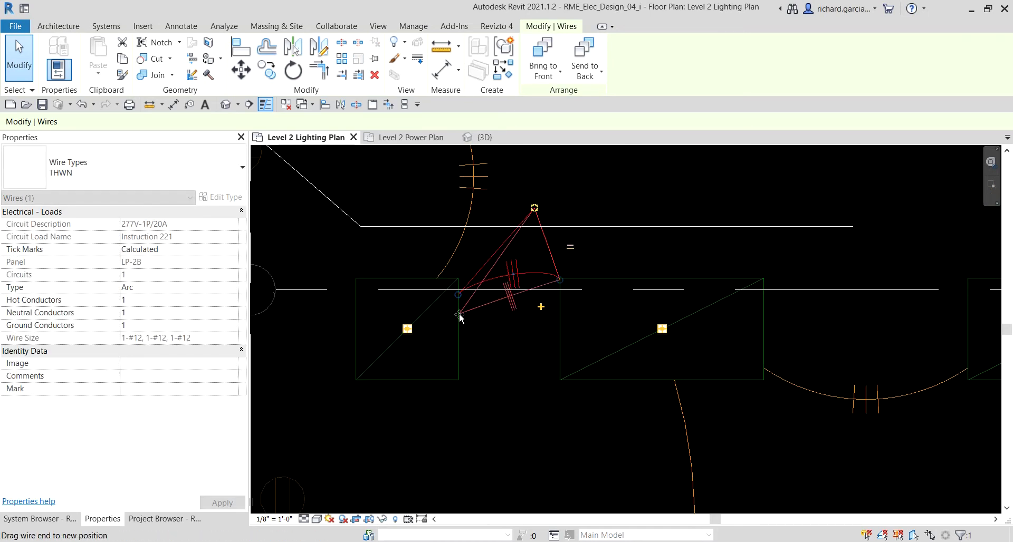
drag(459, 316, 459, 315)
drag(559, 279, 560, 315)
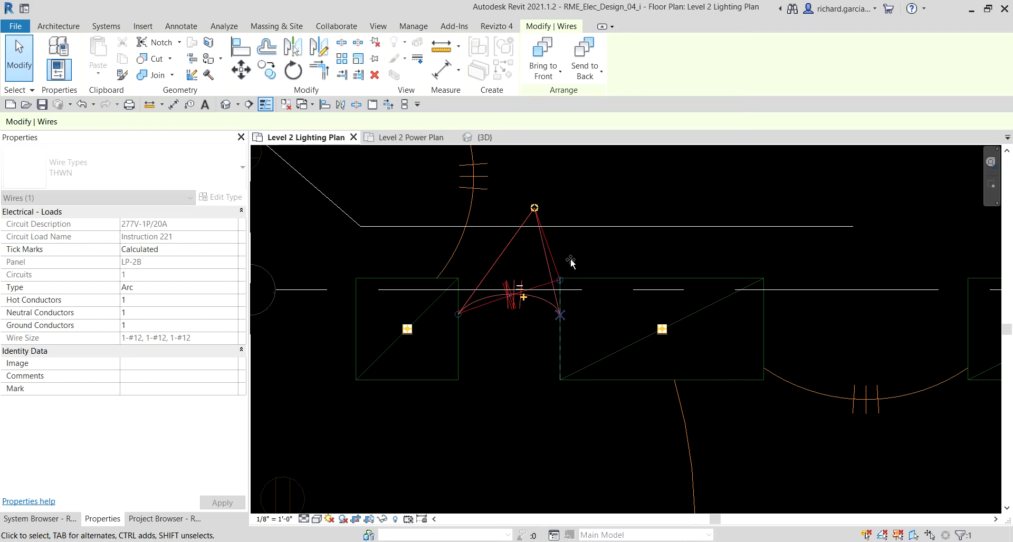
- Move the home run's arrowhead end off the wall-mounted panelboard in Electrical 220 so it points to it from just above
scroll(587, 245, down, 6)
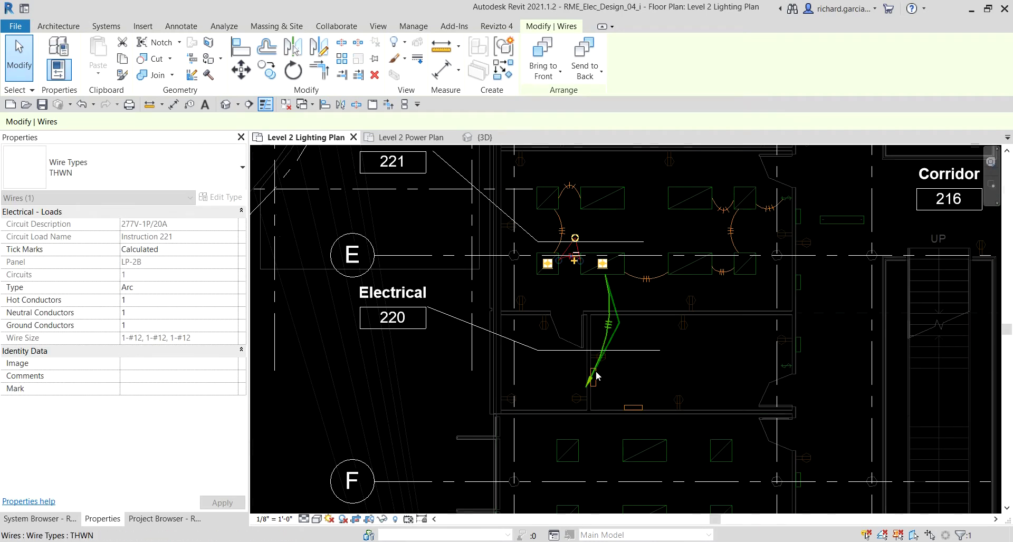
scroll(597, 375, up, 3)
click(579, 396)
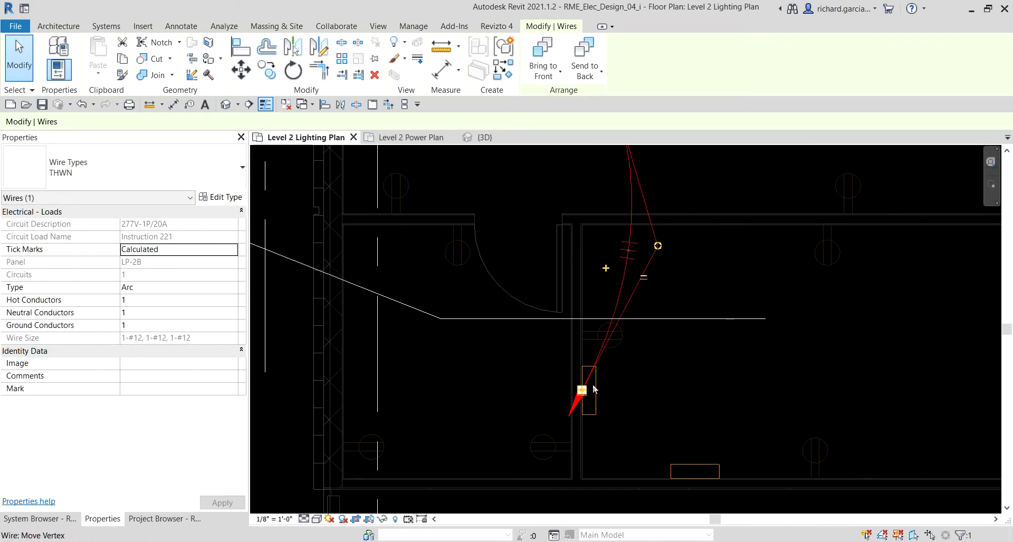
drag(593, 389, 610, 350)
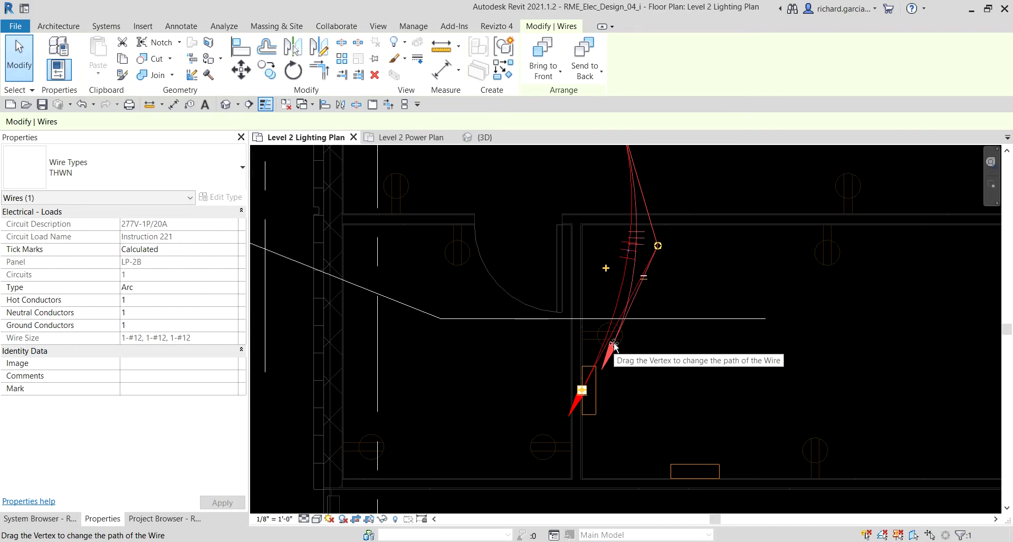
click(660, 369)
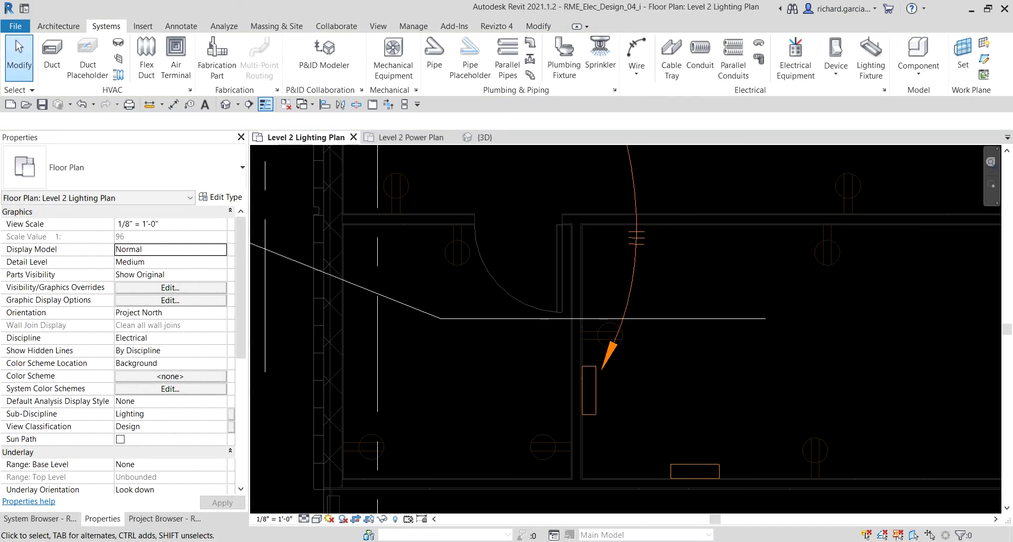
scroll(751, 348, down, 5)
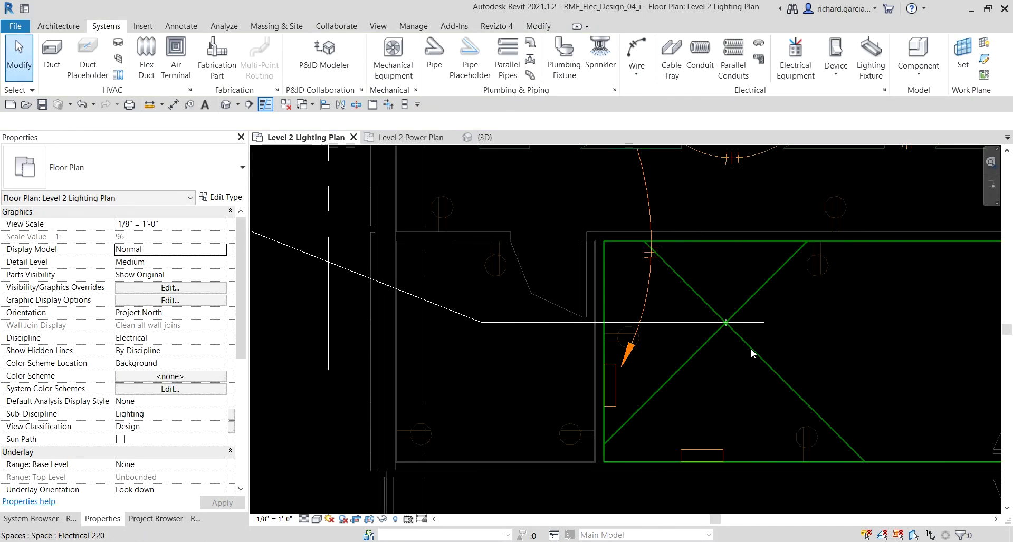
scroll(752, 261, up, 1)
scroll(704, 265, up, 1)
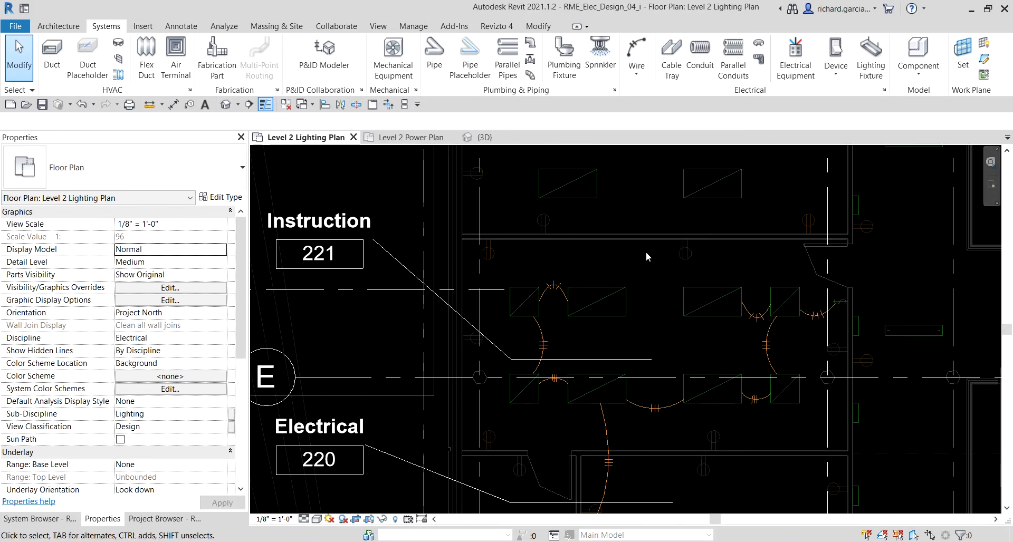
click(843, 302)
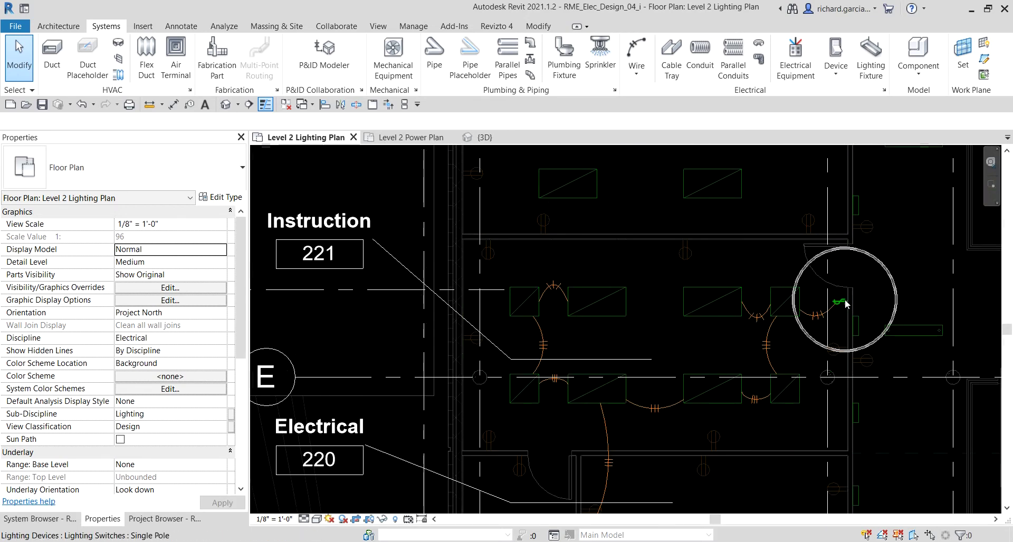
click(556, 242)
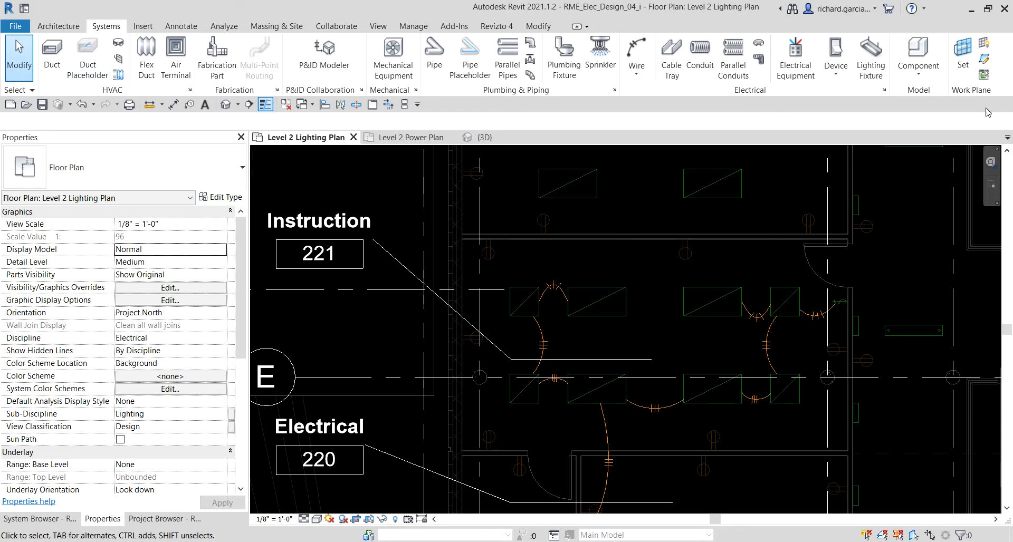
- Place a Three Way lighting switch on the upper wall of Instruction 221, above the upper-left fixtures
click(835, 75)
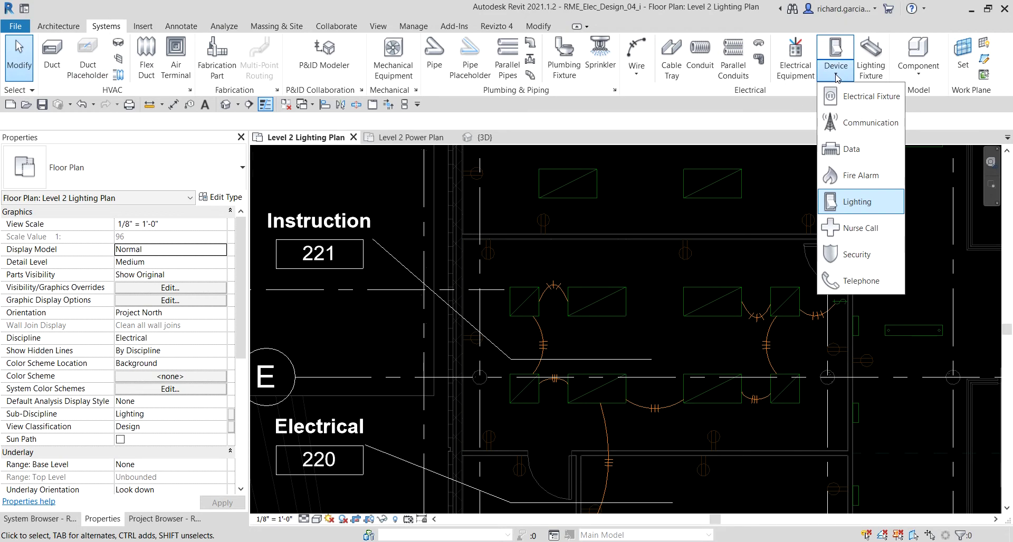
click(858, 205)
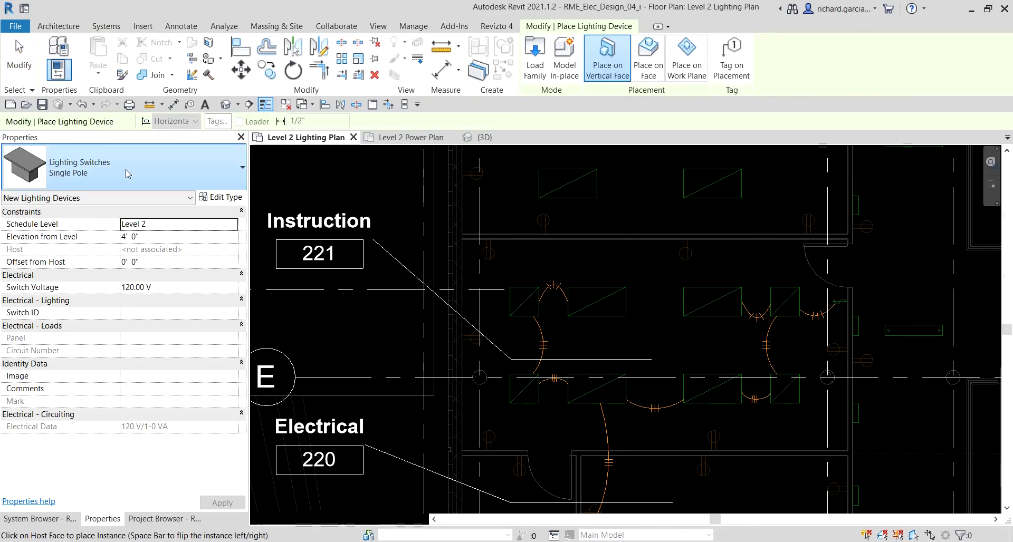
click(126, 170)
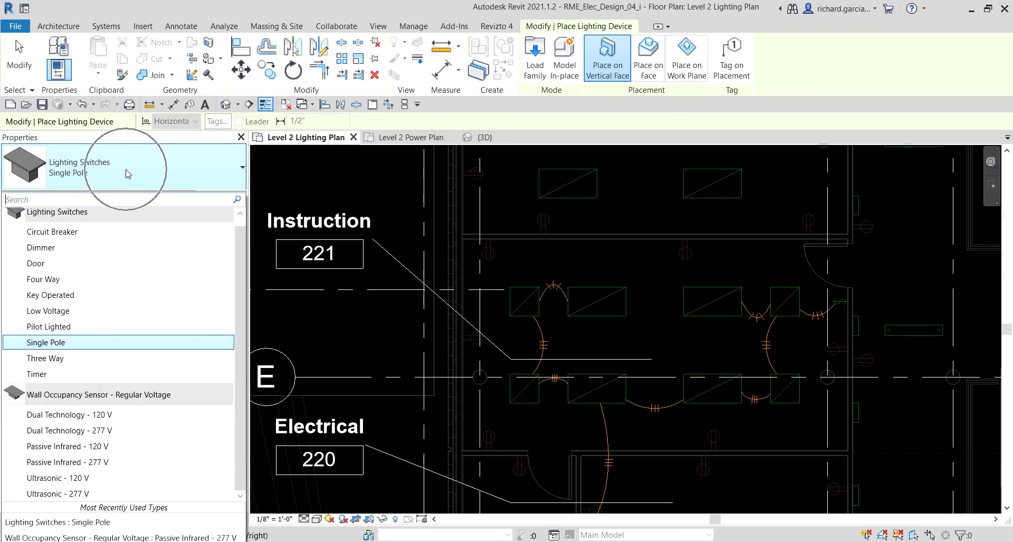
click(53, 359)
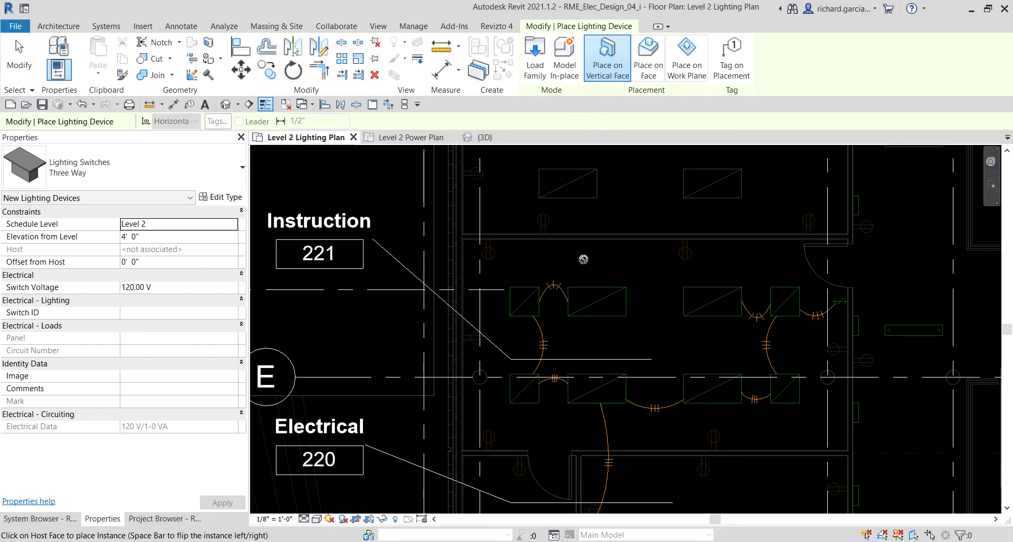
scroll(553, 257, up, 2)
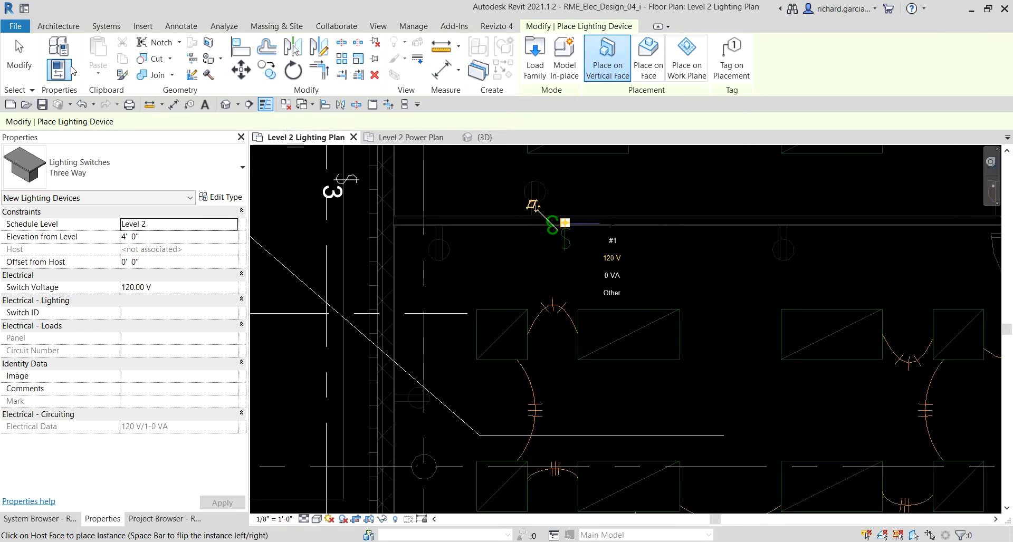
click(19, 53)
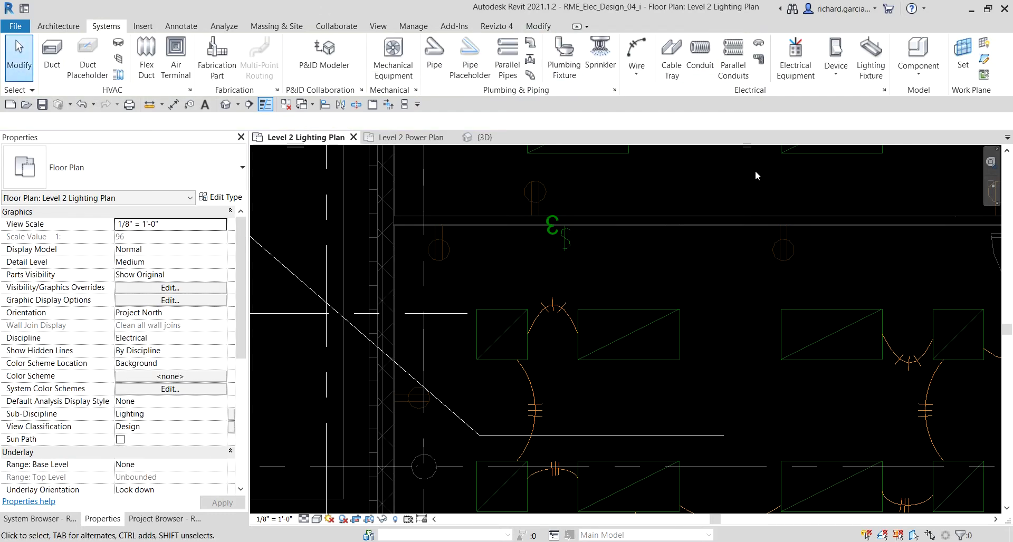
- Isolate the new three-way switch in a 3D view with a selection box and fit the view to it
click(573, 244)
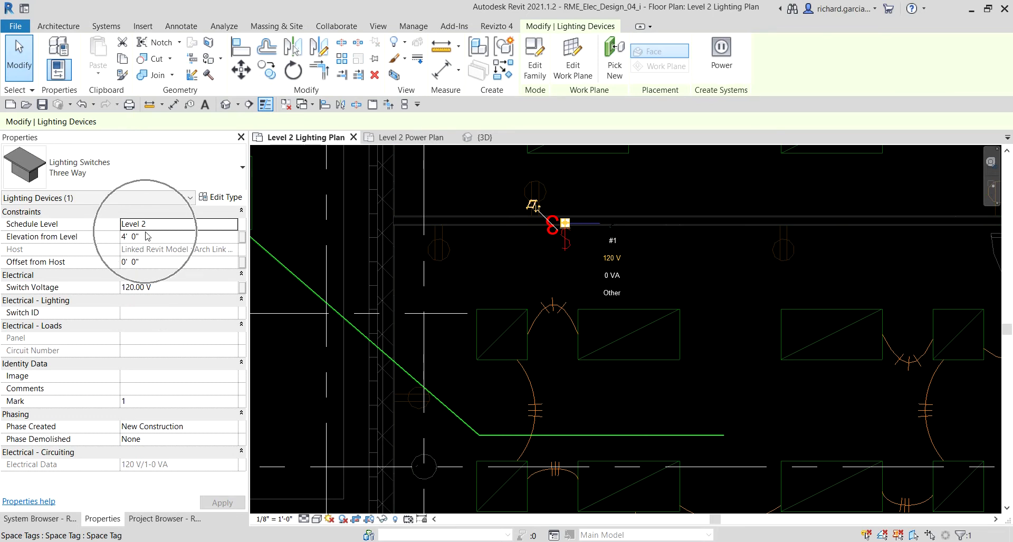
scroll(611, 259, down, 2)
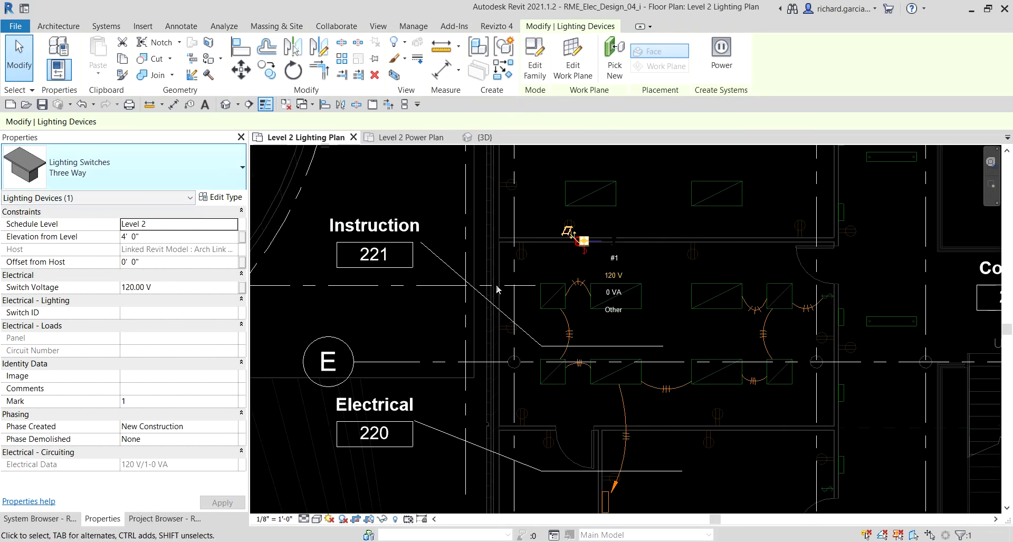
scroll(620, 257, up, 1)
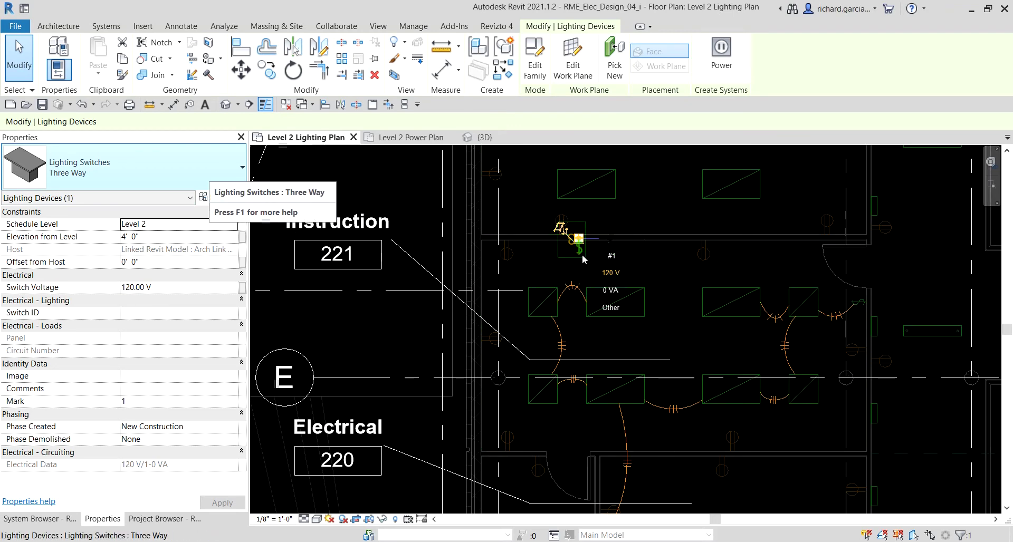
click(390, 77)
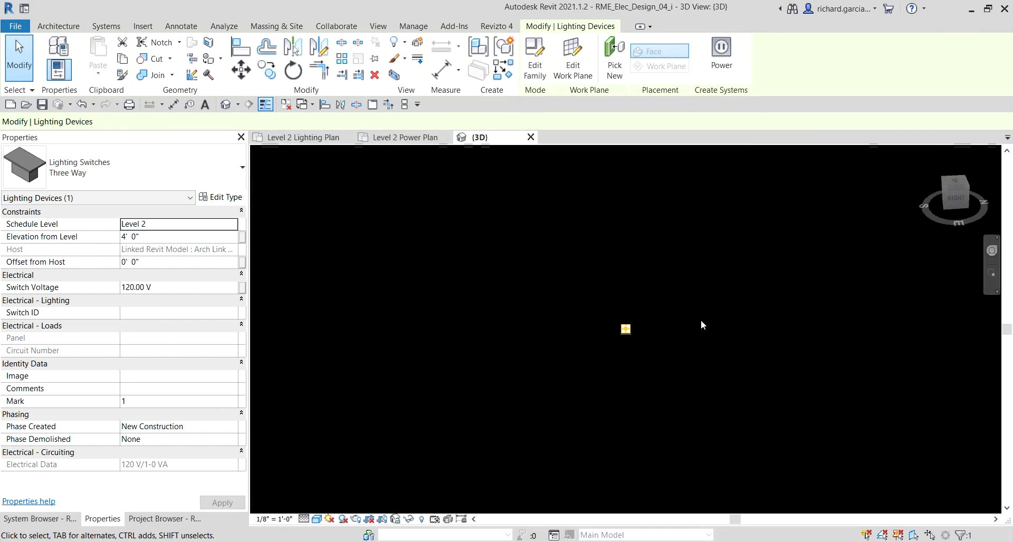
click(19, 62)
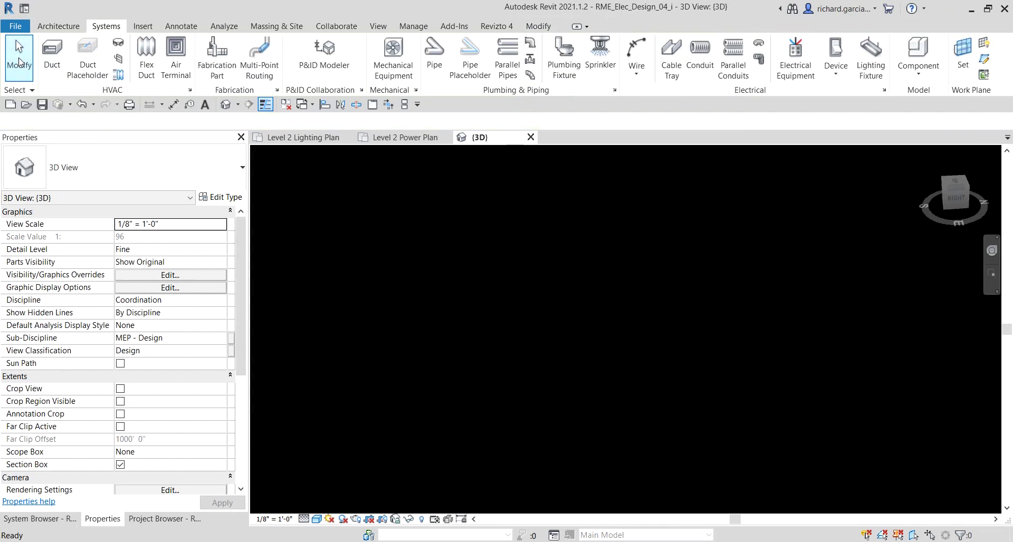
right_click(664, 253)
click(732, 395)
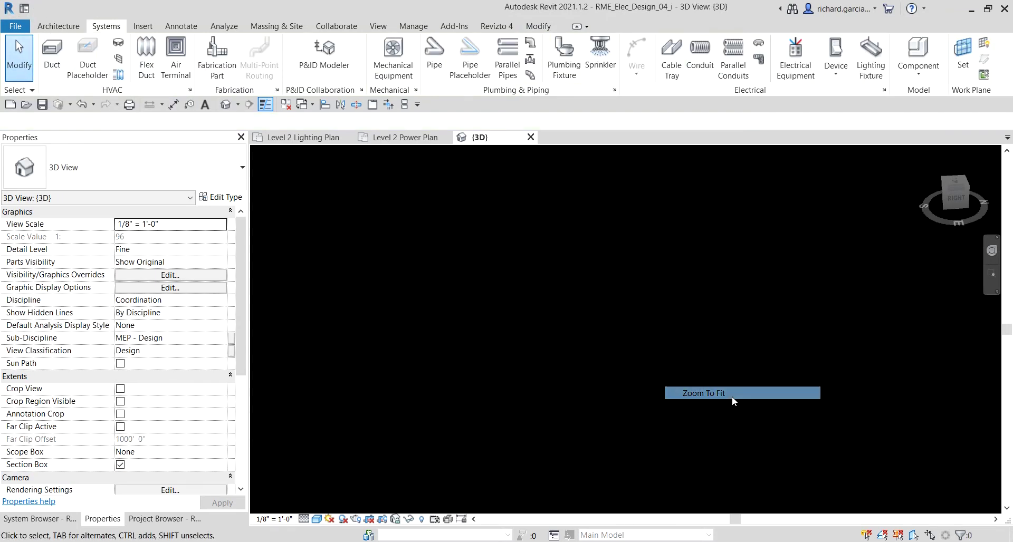
- Extend the 3D section box out from the switch's wall and down to include the floor slab
click(695, 271)
mouse_move(695, 271)
shift+middle_down()
mouse_move(660, 289)
mouse_move(751, 340)
mouse_move(710, 429)
mouse_move(685, 296)
mouse_move(599, 315)
shift+middle_up()
scroll(685, 296, down, 3)
drag(587, 283, 561, 306)
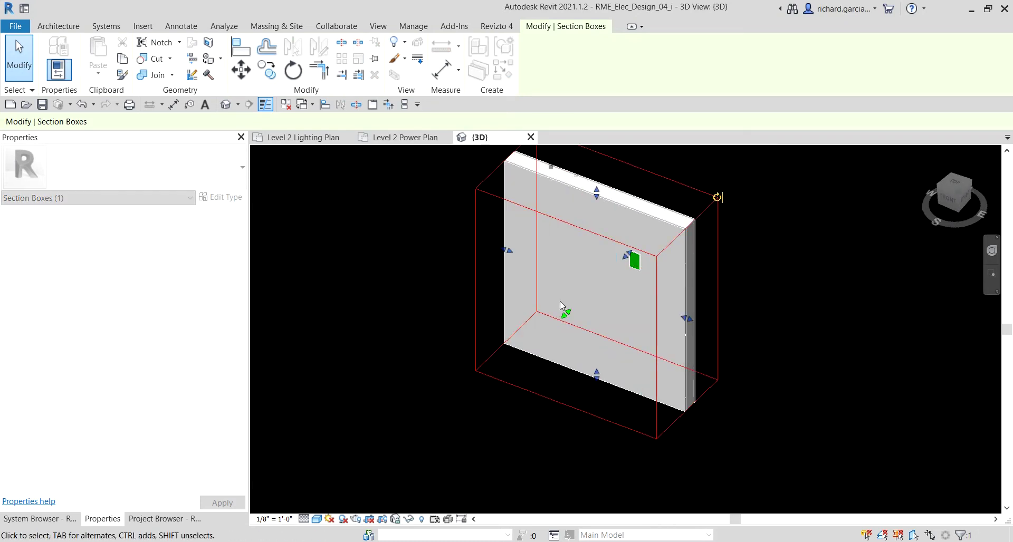
drag(595, 433, 622, 448)
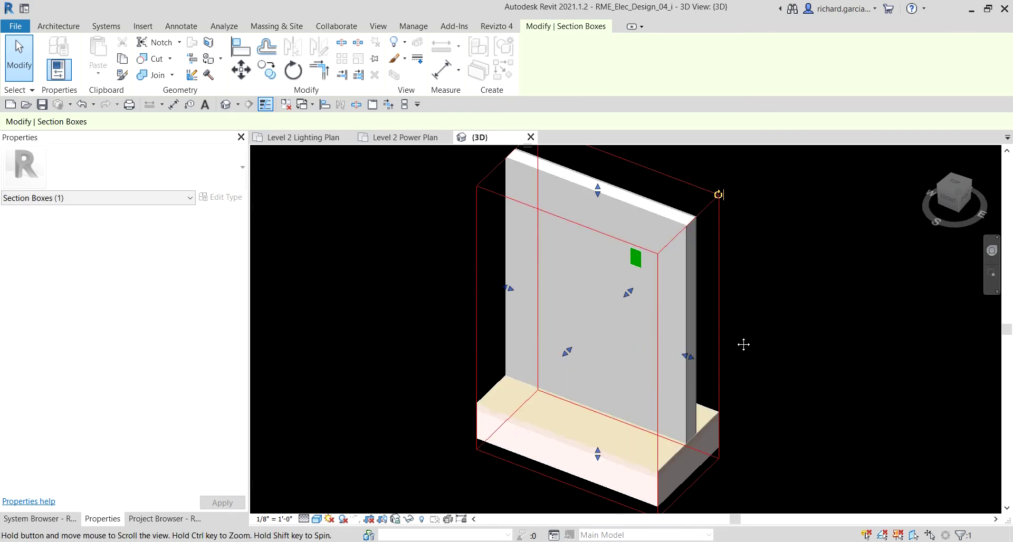
- Extend the section box along the switch's wall and upward to include the ceiling and nearby light fixtures
middle_drag(744, 343, 753, 230)
drag(698, 285, 884, 343)
shift+middle_drag(770, 380, 745, 343)
drag(664, 293, 665, 231)
shift+middle_drag(693, 347, 719, 237)
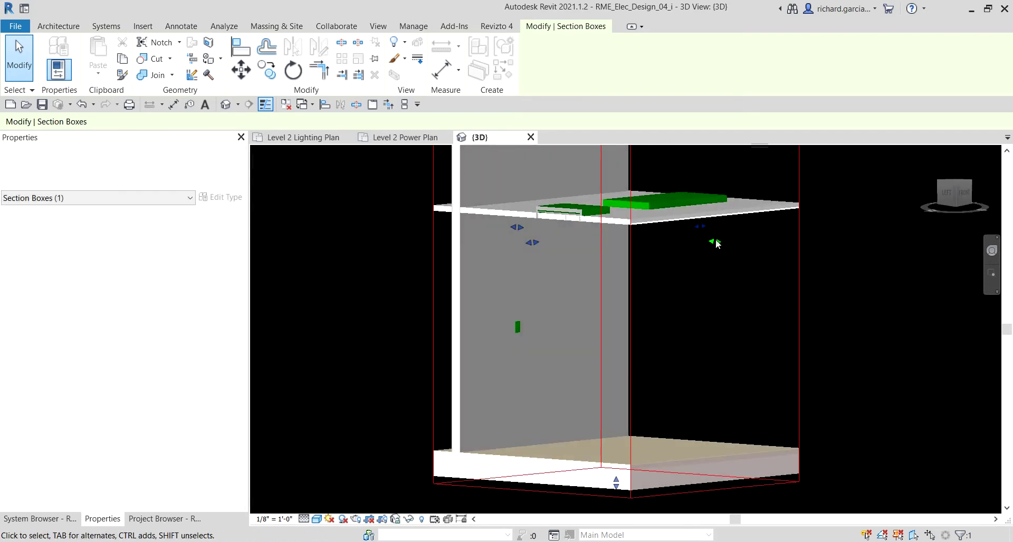
- Extend the section box across the room past the far wall to include the door and the switch beside it
drag(787, 217, 876, 211)
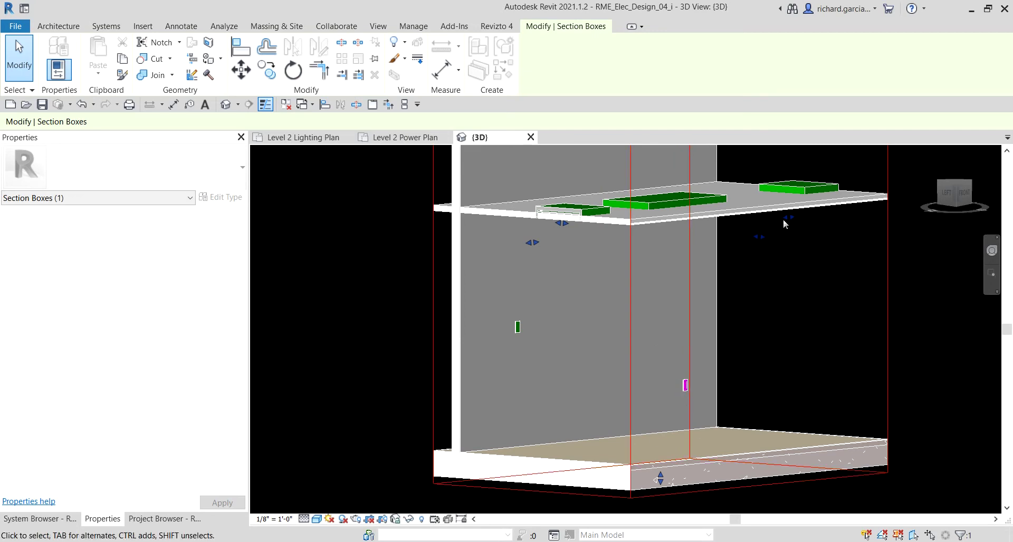
drag(790, 219, 928, 216)
middle_drag(859, 350, 656, 298)
drag(638, 274, 826, 255)
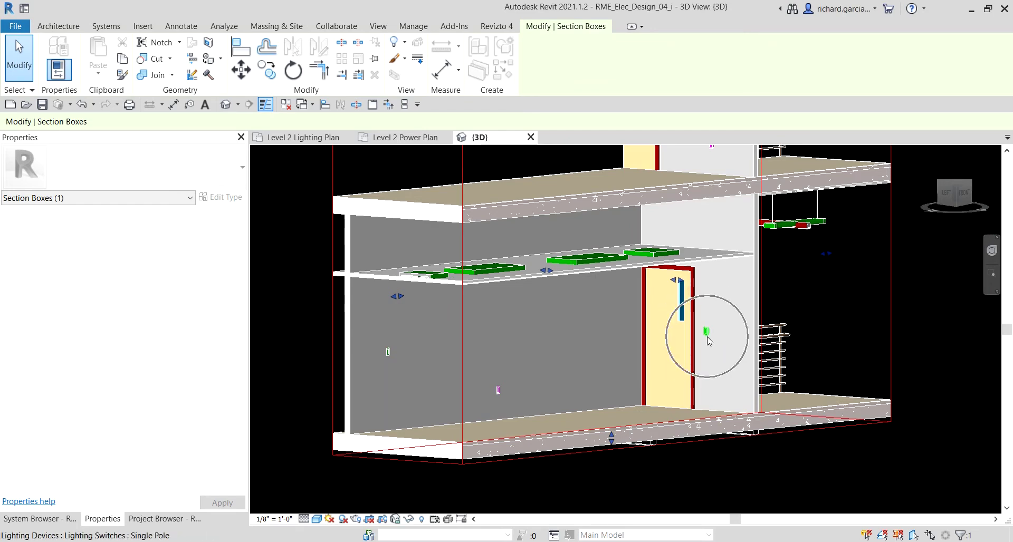
- Change the single-pole switch beside the door to the Three Way lighting switch type
shift+middle_drag(709, 341, 678, 417)
scroll(737, 312, up, 5)
middle_drag(737, 312, 816, 323)
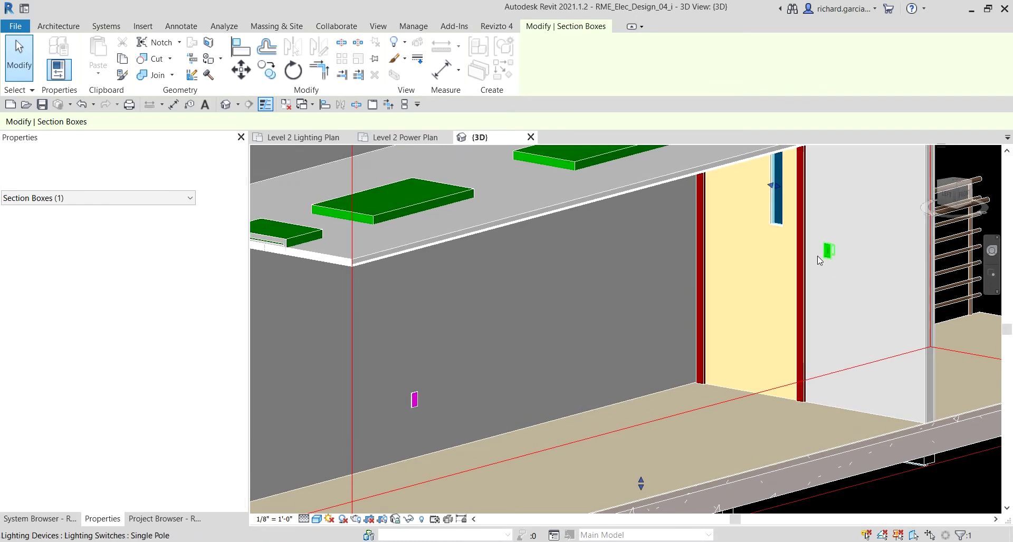
click(829, 258)
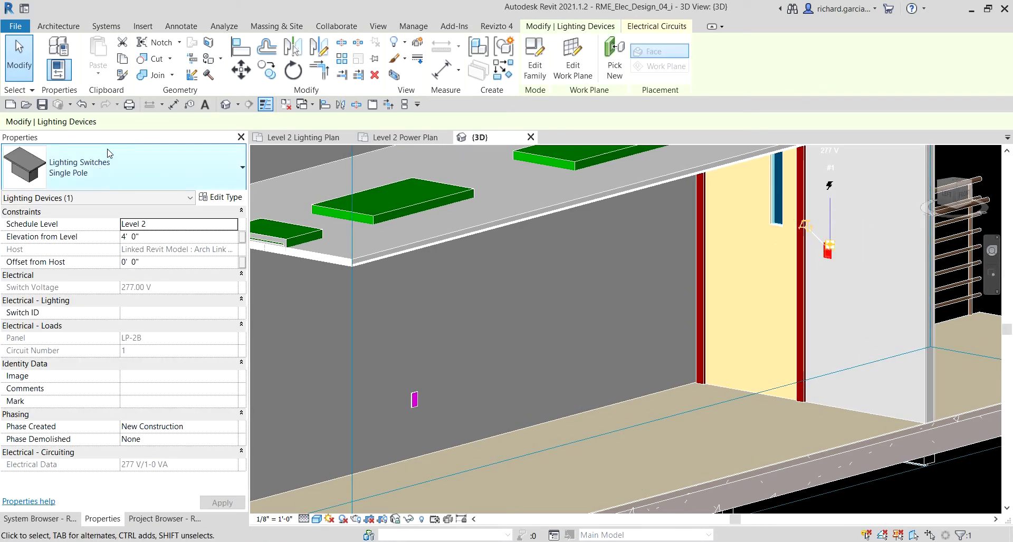
click(182, 164)
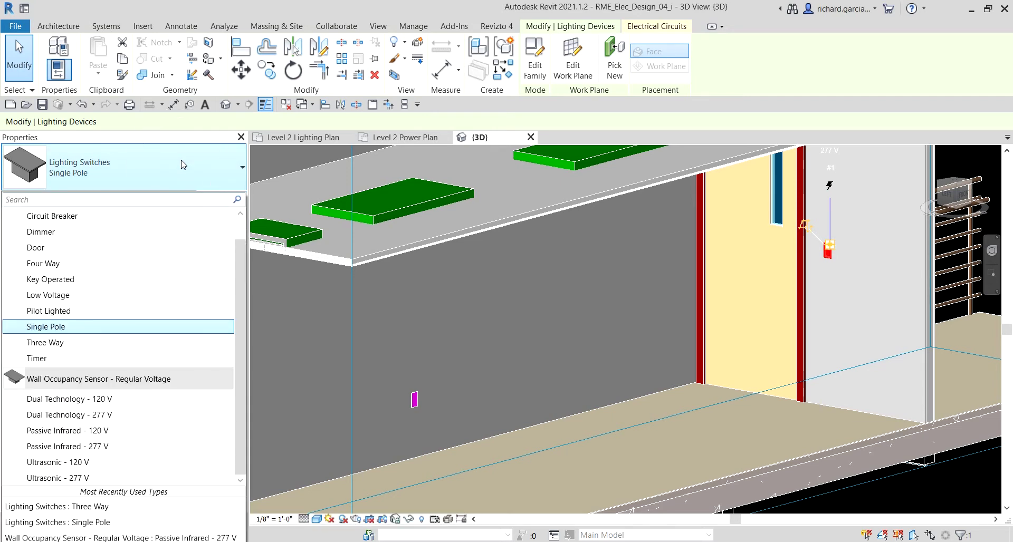
click(69, 345)
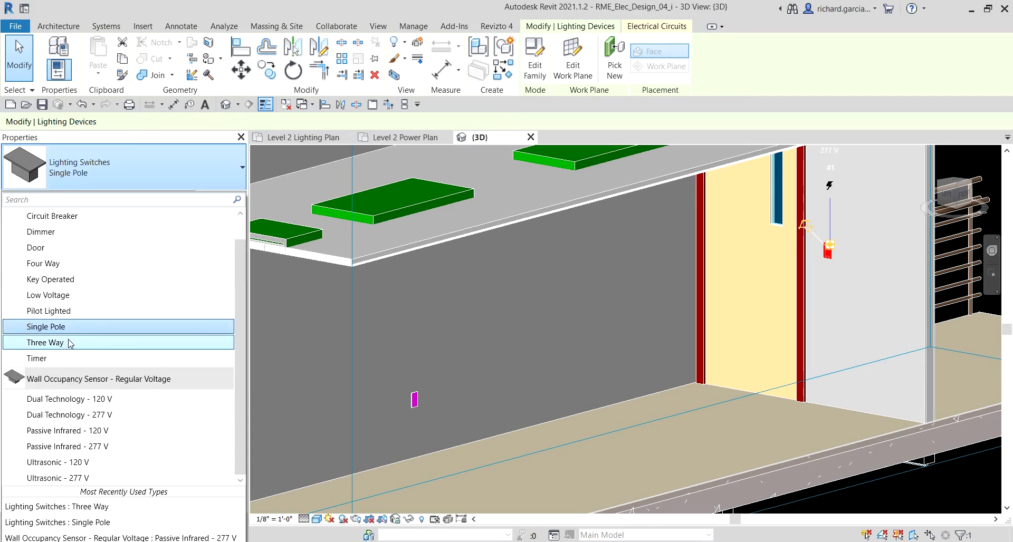
click(68, 343)
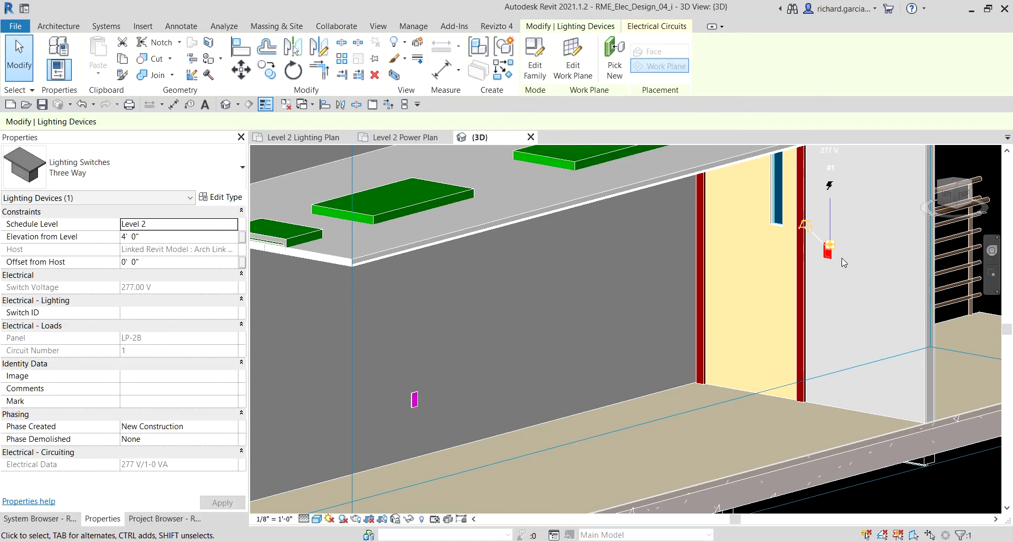
click(27, 64)
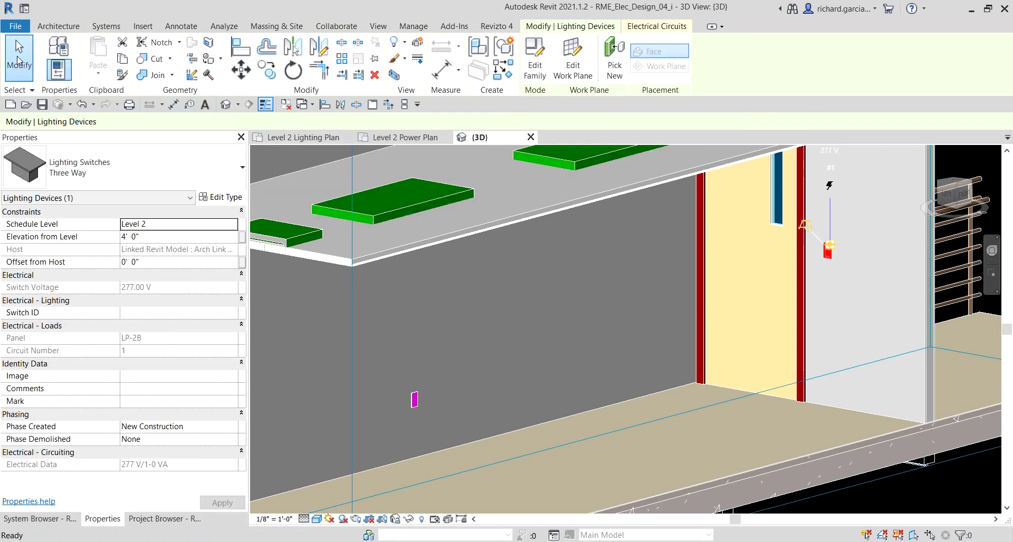
- On the Level 2 Lighting Plan, check the panel and circuit of the door-side switch and an upper Instruction 221 fixture
click(317, 138)
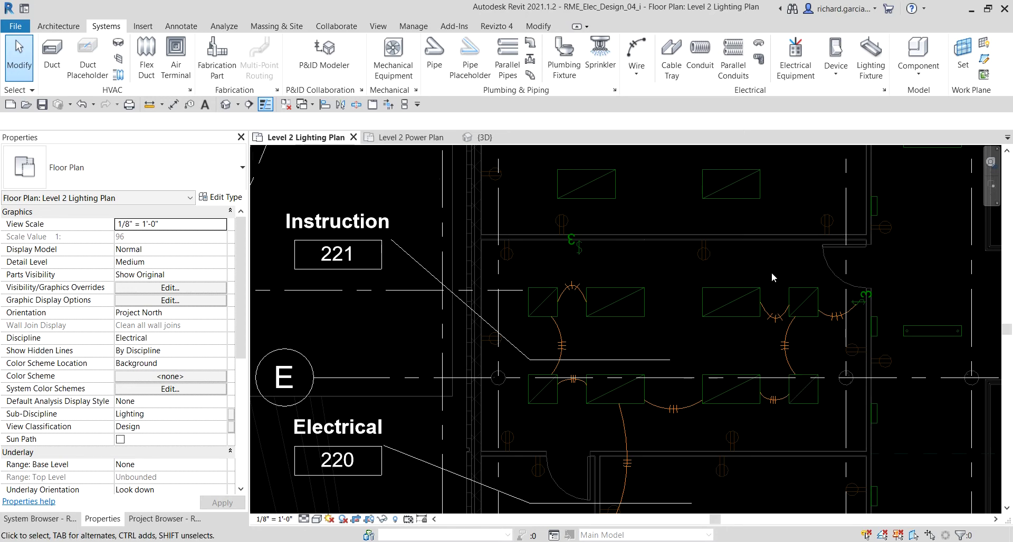
click(586, 257)
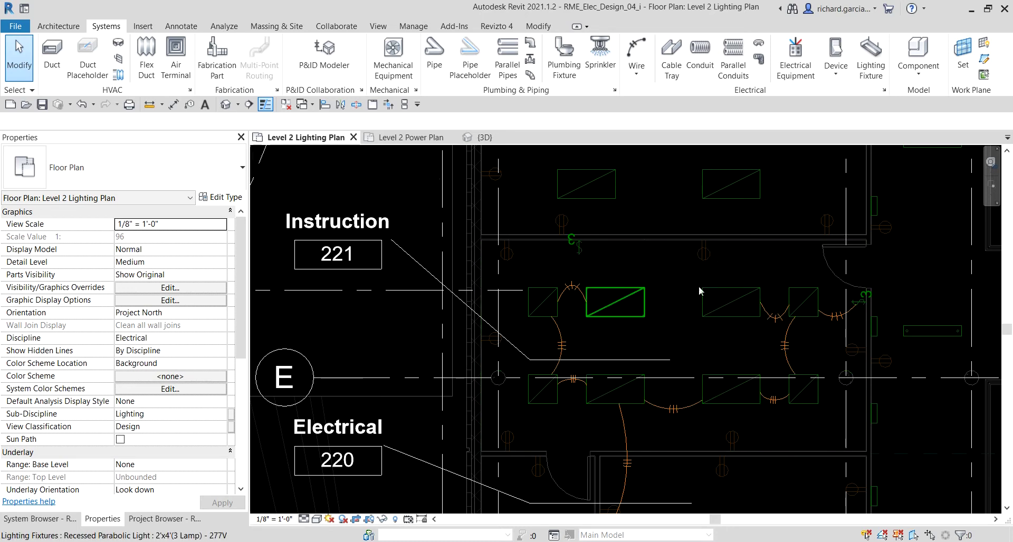
click(862, 300)
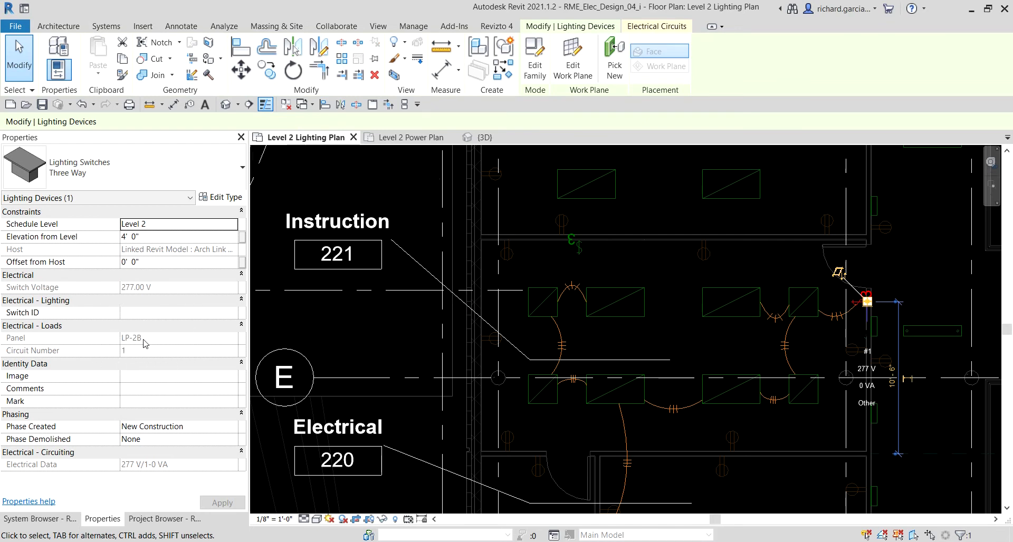
click(128, 351)
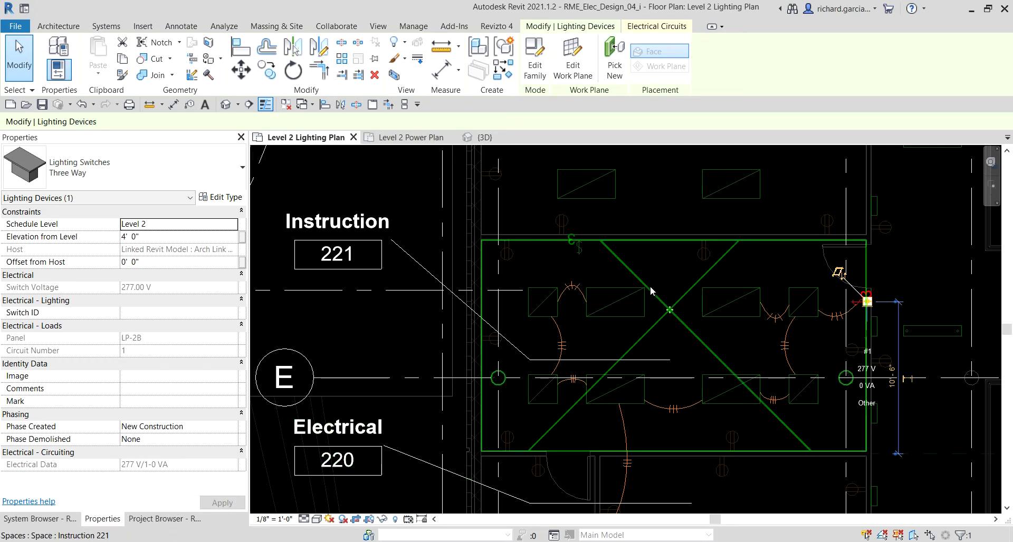
click(636, 297)
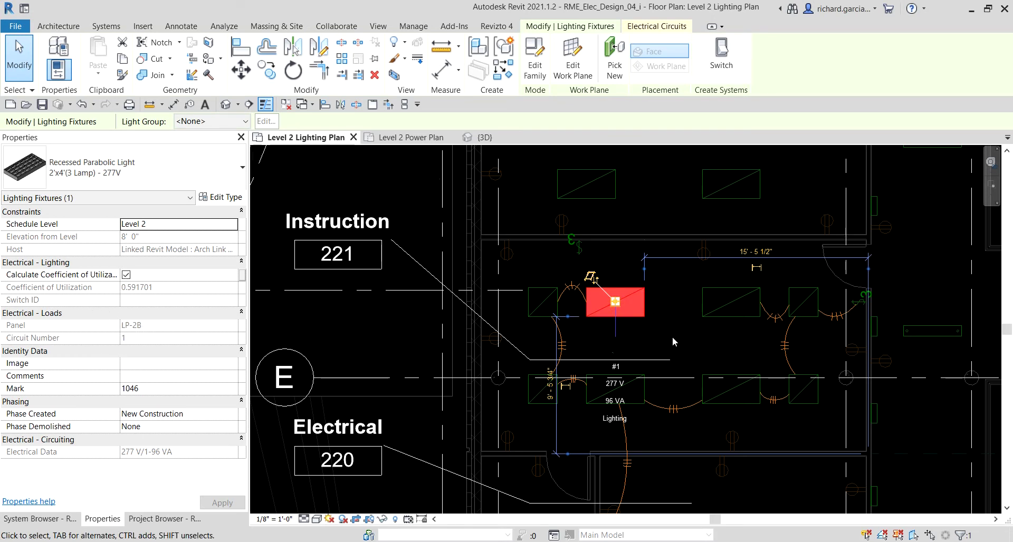
click(24, 53)
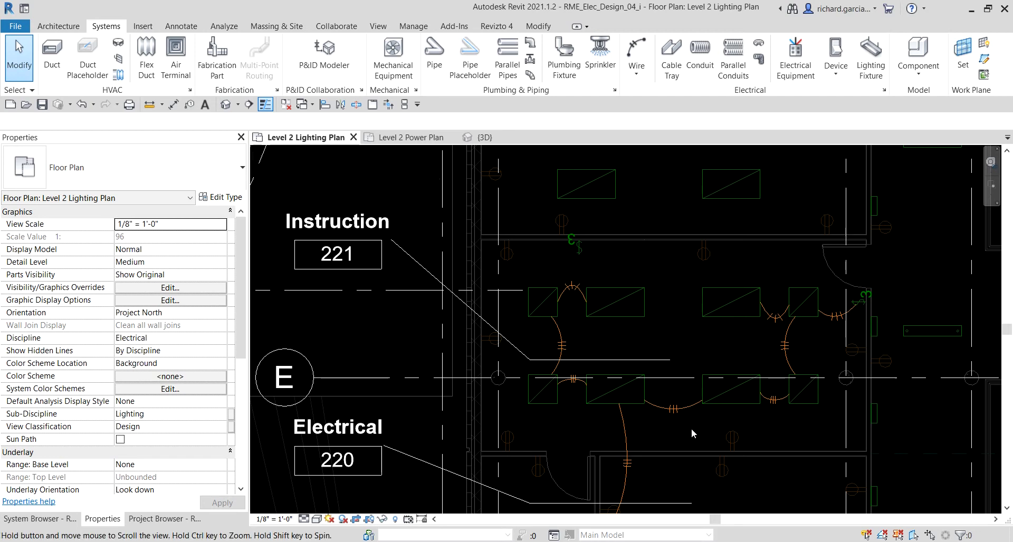
- Add the three-way switch on Instruction 221's upper wall to the room's LP-2B lighting circuit and generate its arc wire
scroll(621, 270, up, 2)
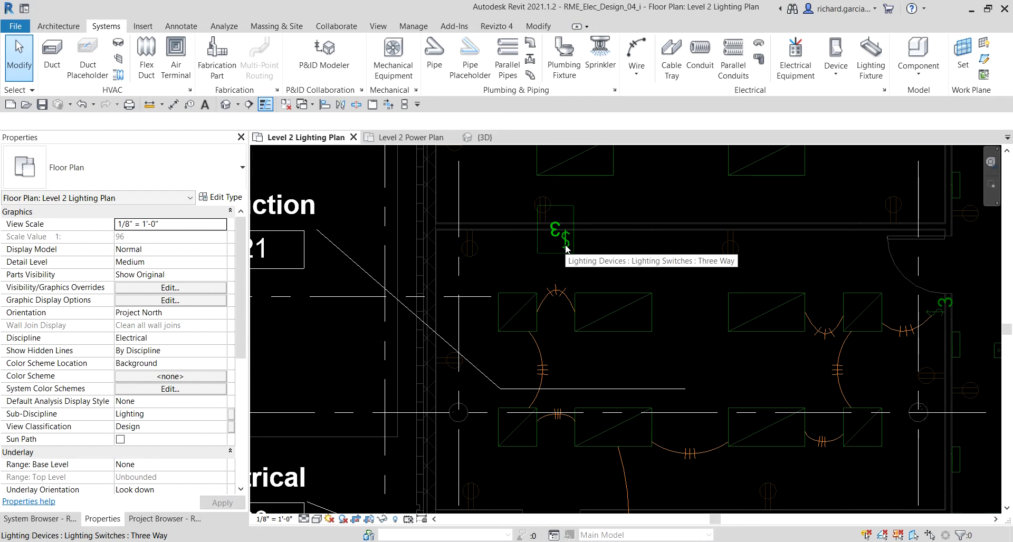
scroll(726, 284, down, 3)
middle_drag(726, 284, 678, 242)
scroll(678, 242, down, 1)
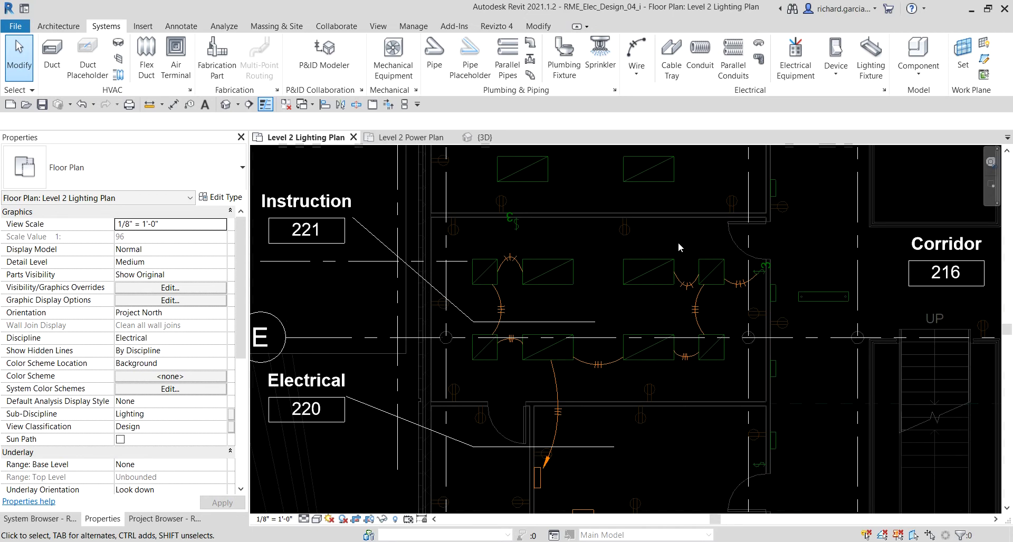
click(516, 232)
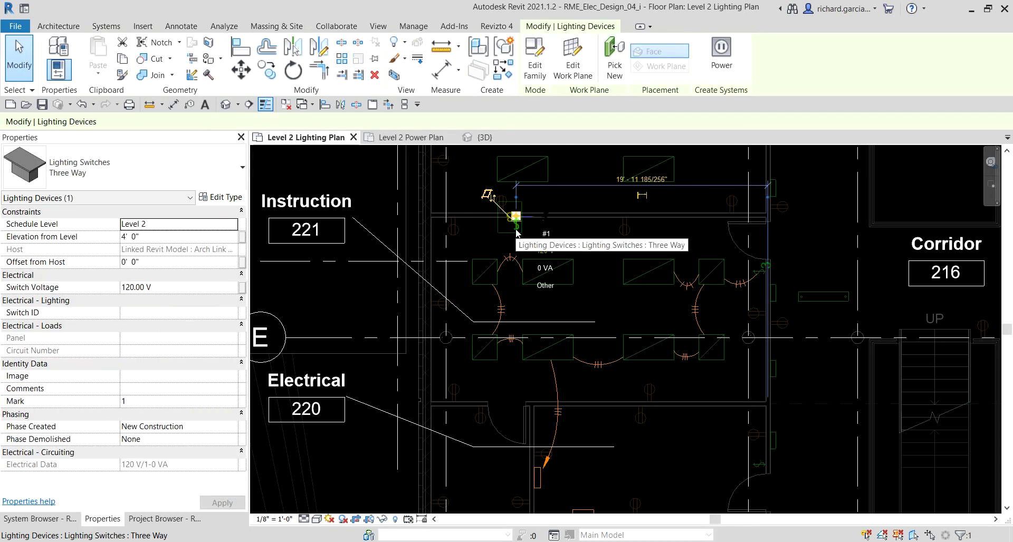
click(517, 217)
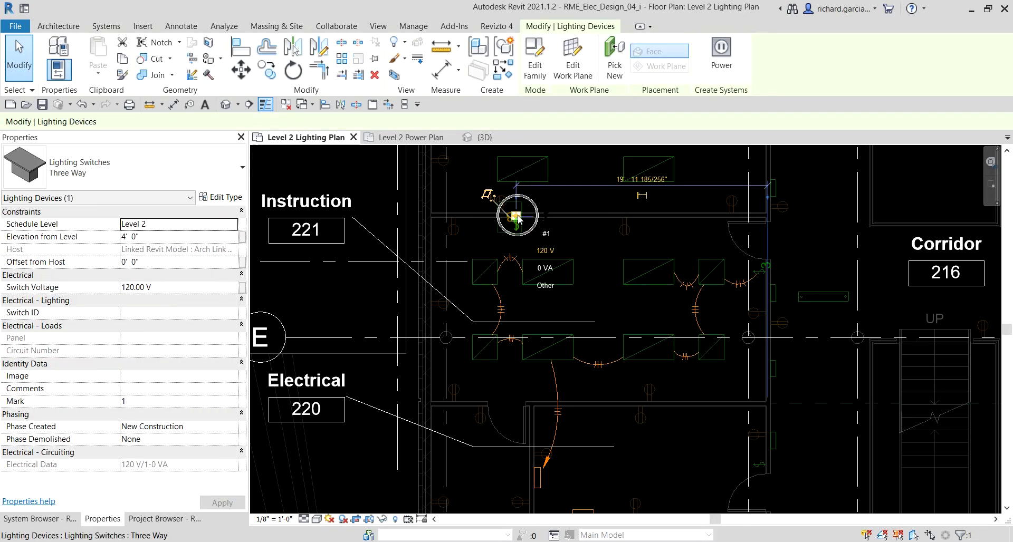
right_click(517, 217)
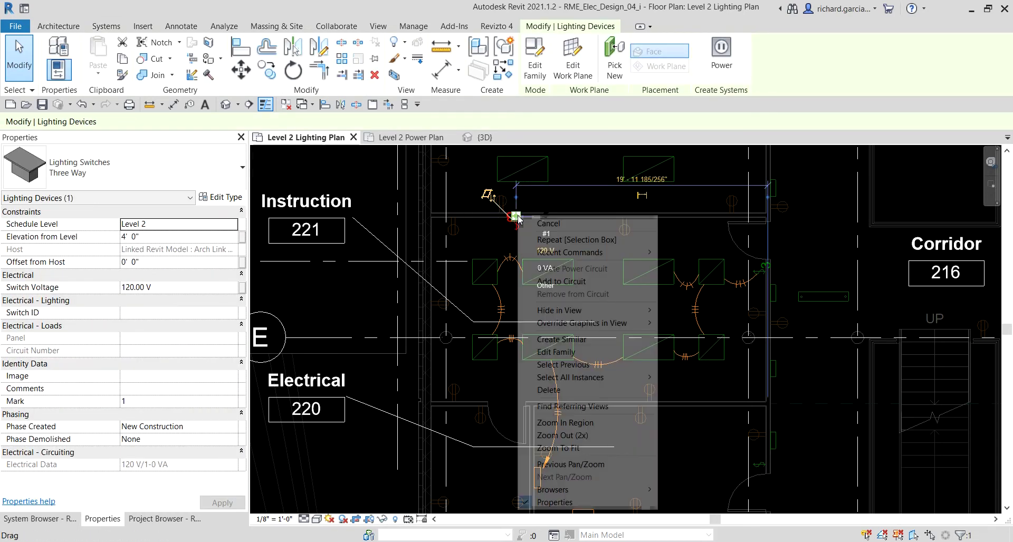
click(573, 282)
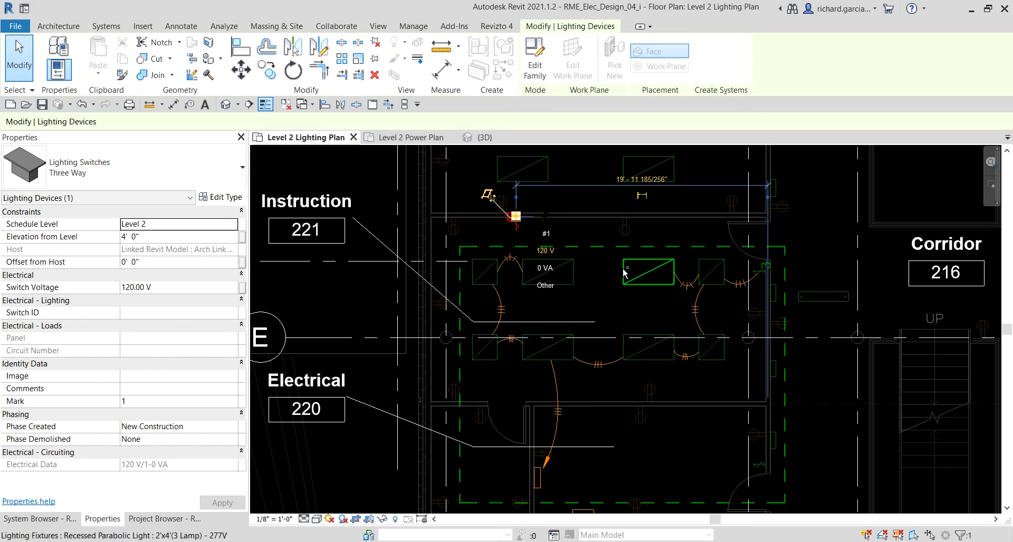
click(606, 297)
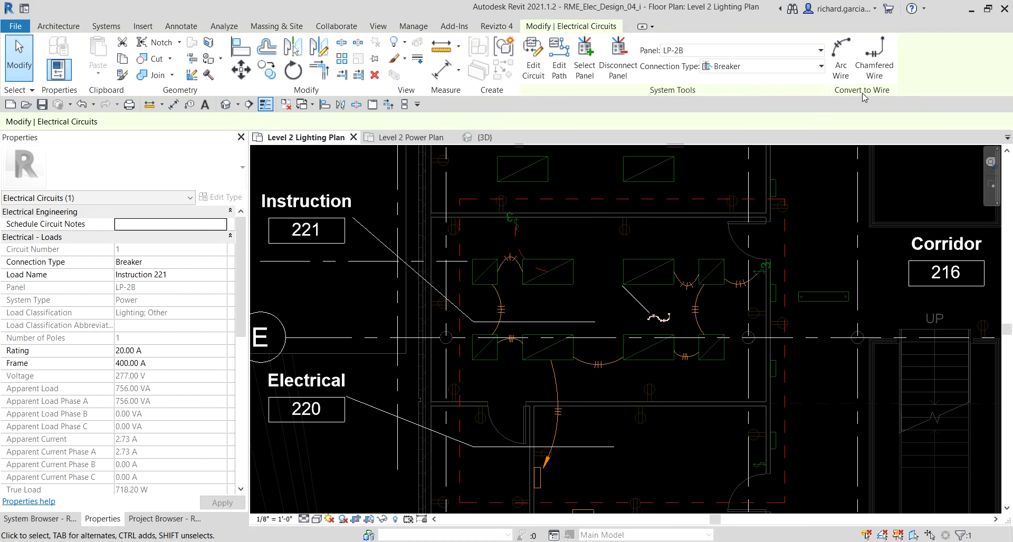
click(841, 50)
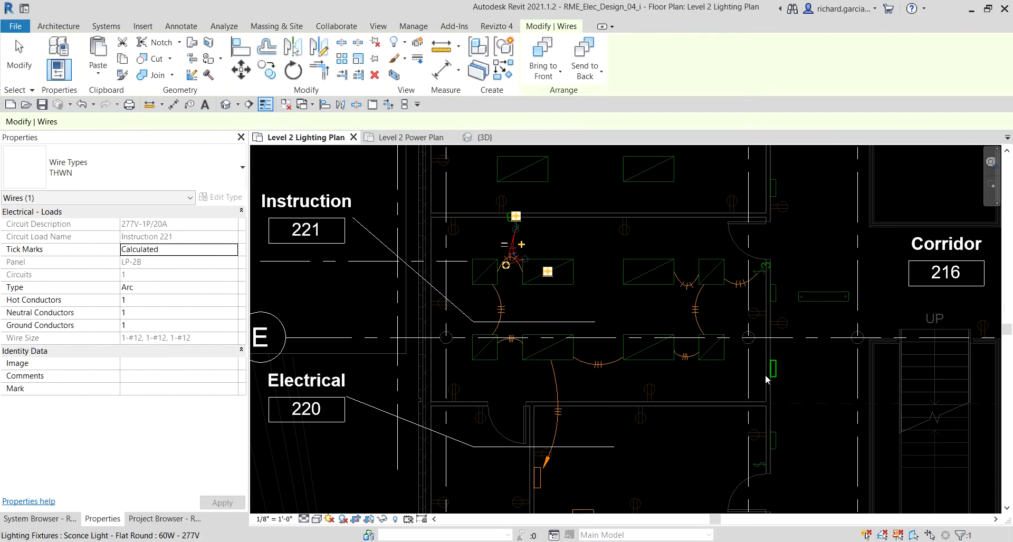
click(22, 63)
- Reshape the upper switch's wire arc and flatten the arc between the two fixtures below so the wires do not cross
scroll(477, 181, up, 4)
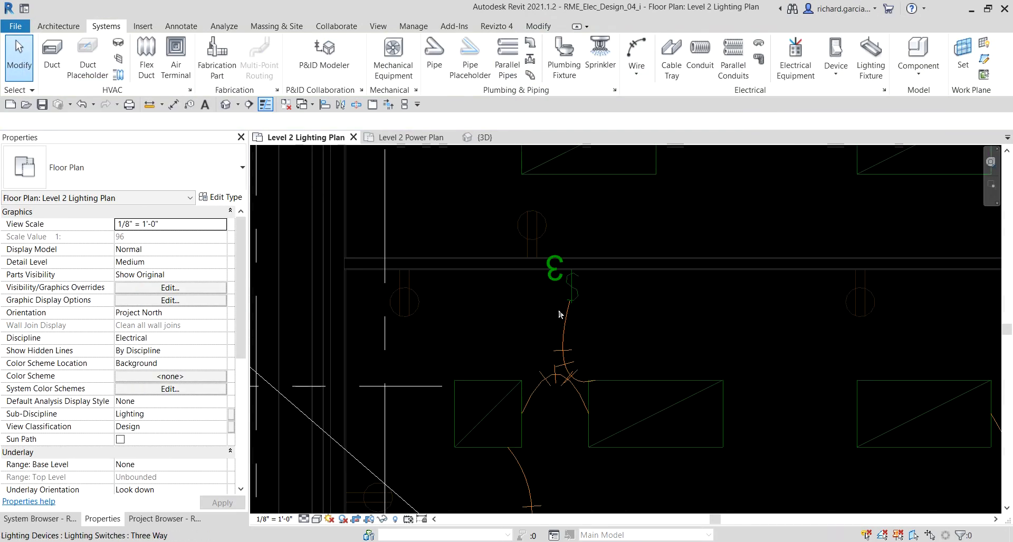
click(561, 343)
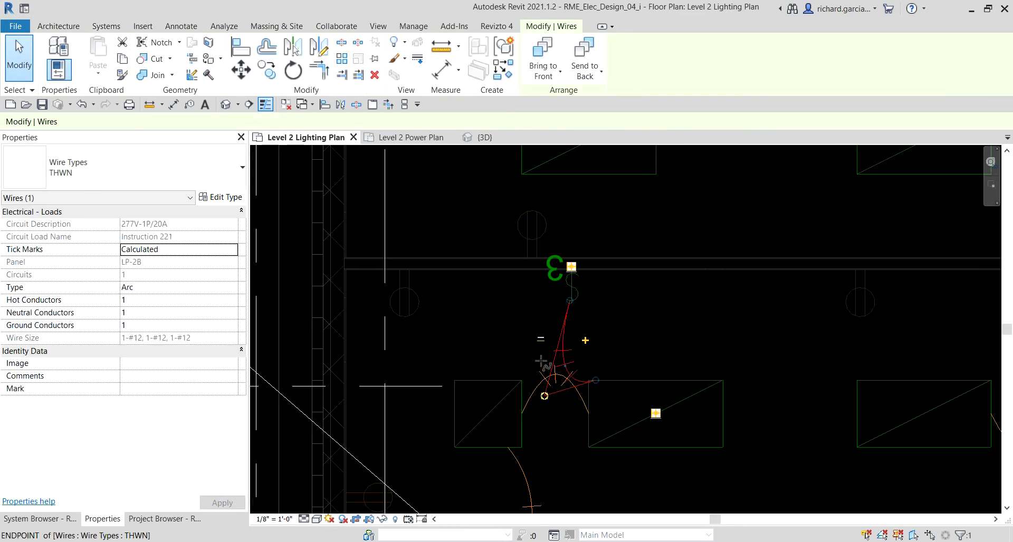
click(545, 328)
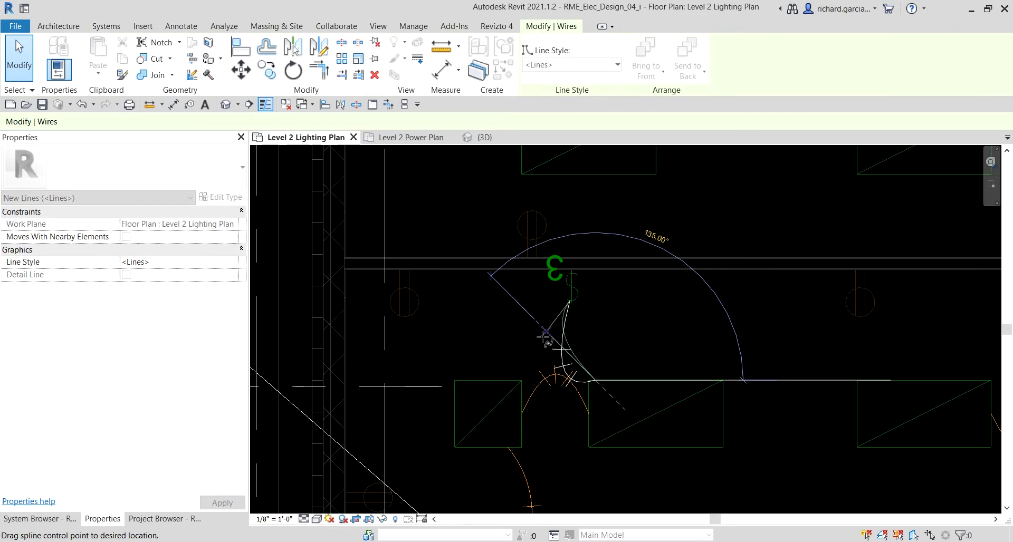
drag(544, 338, 557, 379)
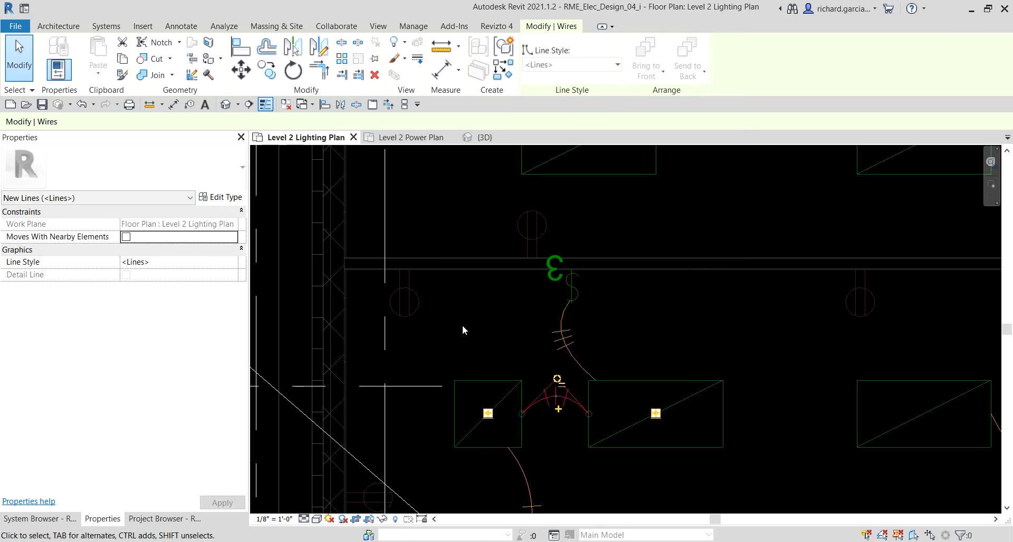
key(Escape)
scroll(602, 252, down, 4)
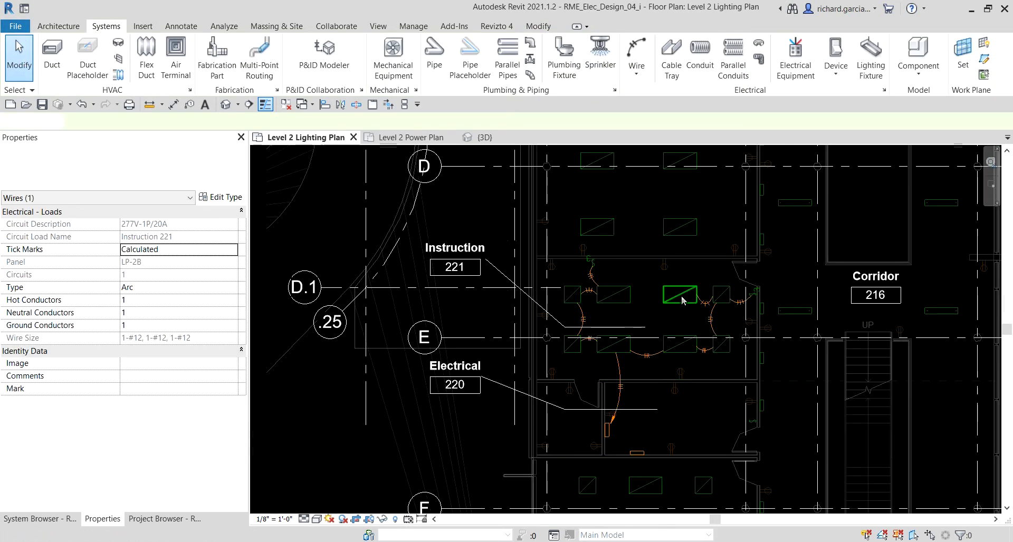
key(Escape)
- Examine the Instruction 221 wiring from the home run in Electrical 220 through the fixtures to both three-way switches
scroll(627, 447, up, 4)
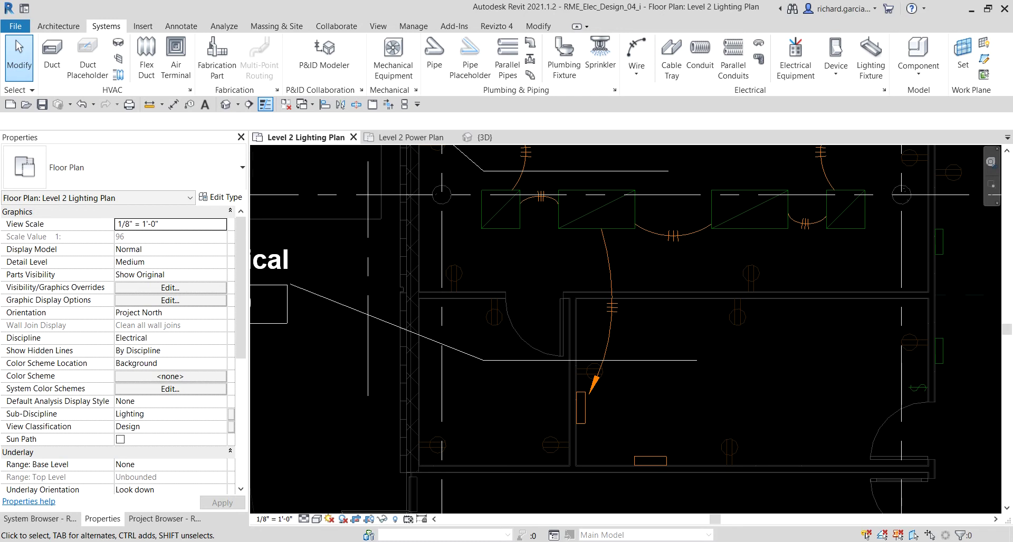
scroll(688, 336, down, 4)
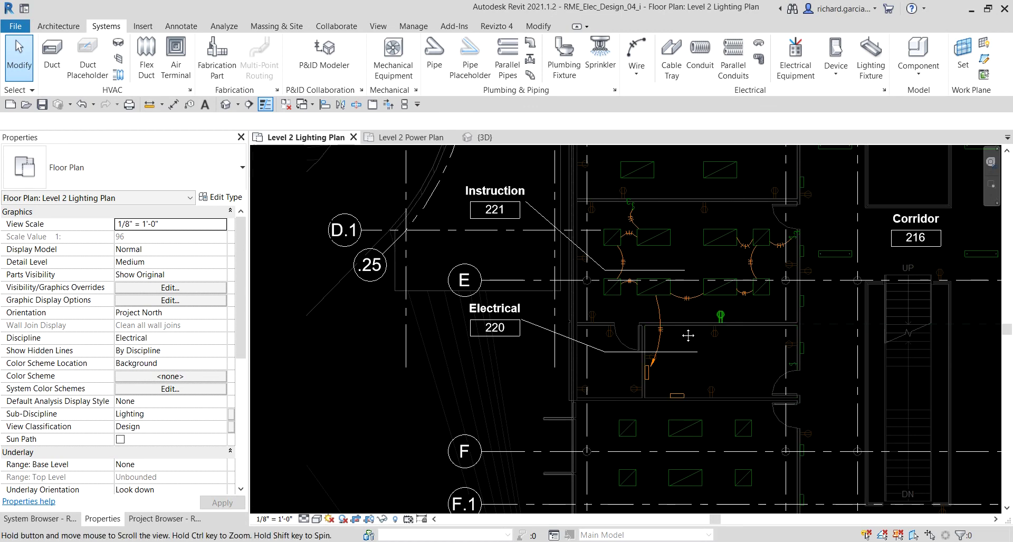
middle_drag(688, 335, 612, 359)
scroll(618, 262, up, 2)
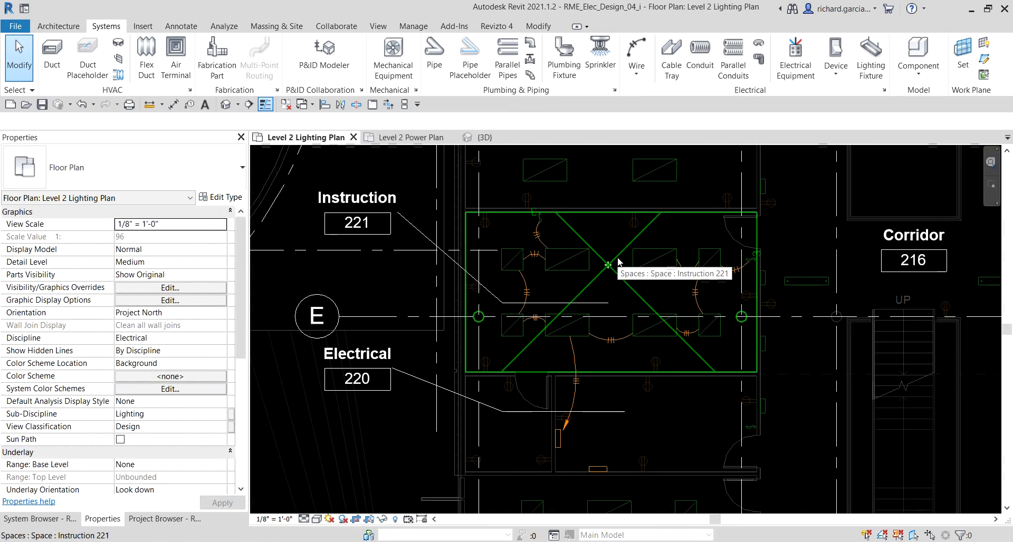
middle_drag(610, 272, 595, 282)
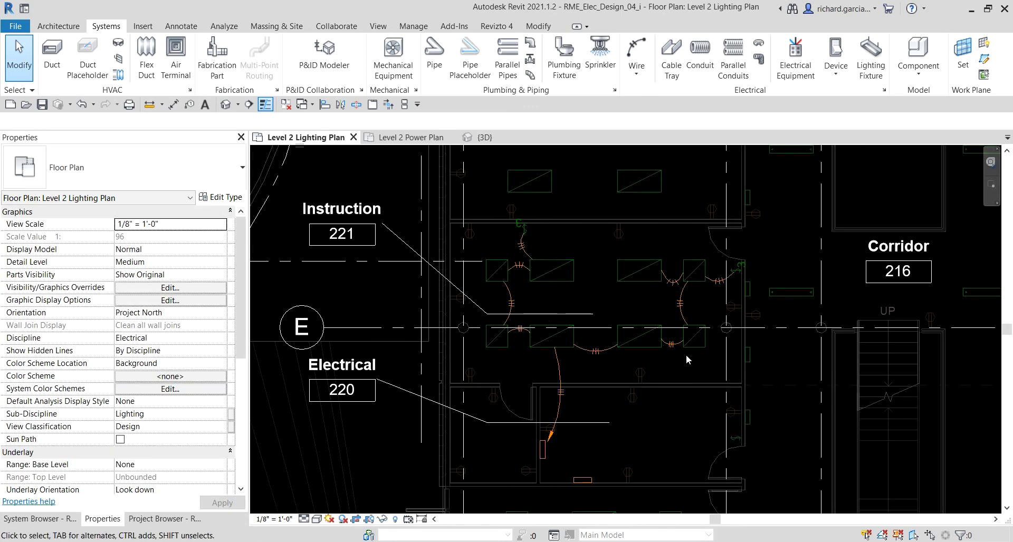
scroll(612, 282, up, 1)
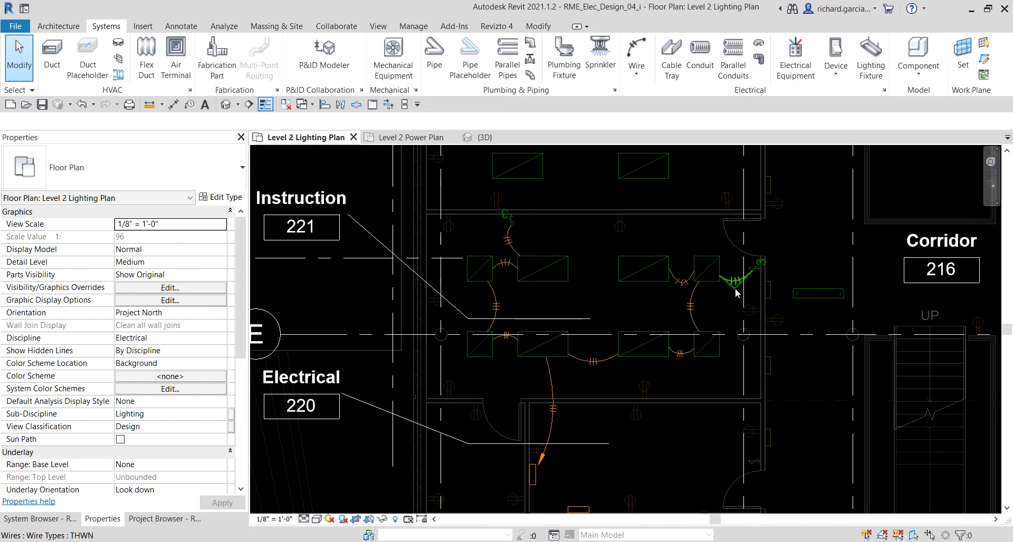
click(722, 290)
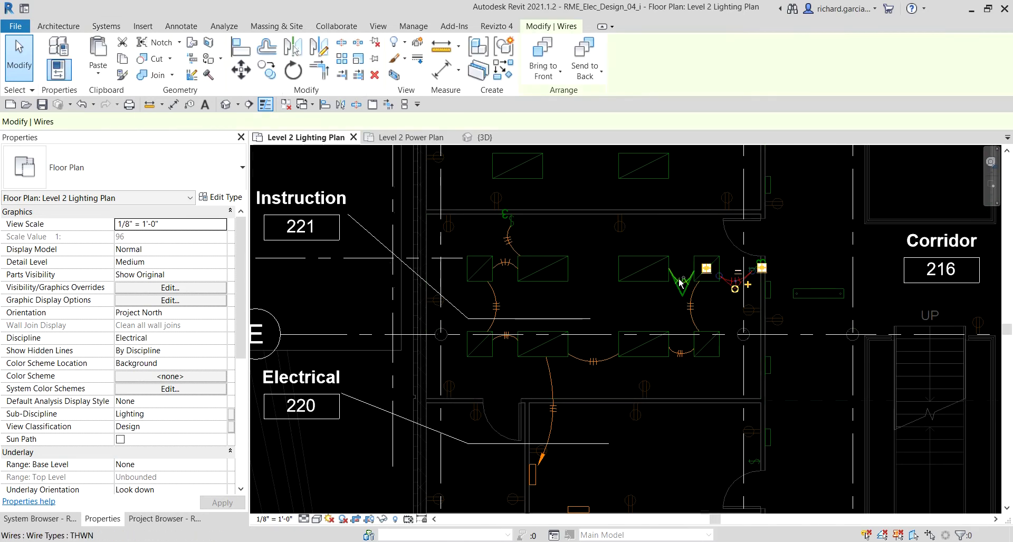
click(712, 310)
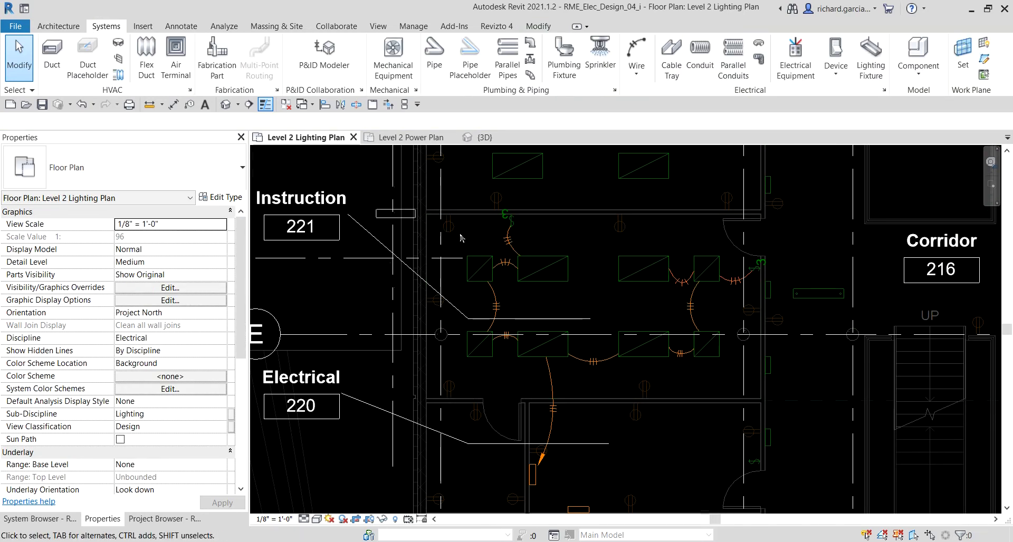
drag(461, 237, 776, 394)
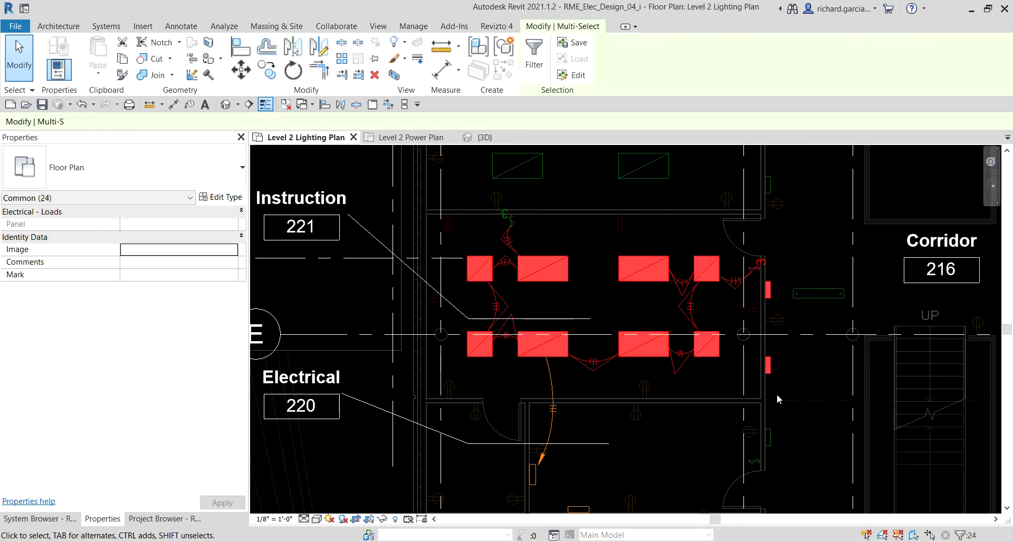
click(21, 59)
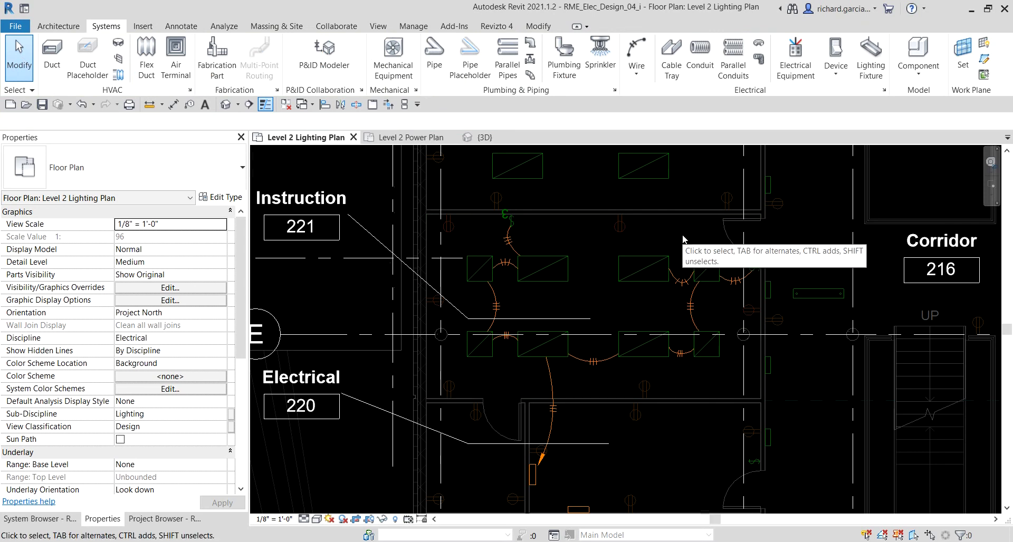
- Set Hot Conductors to 2 for all ten Instruction 221 lighting circuit wires, including the home run, and inspect their tick marks
click(733, 281)
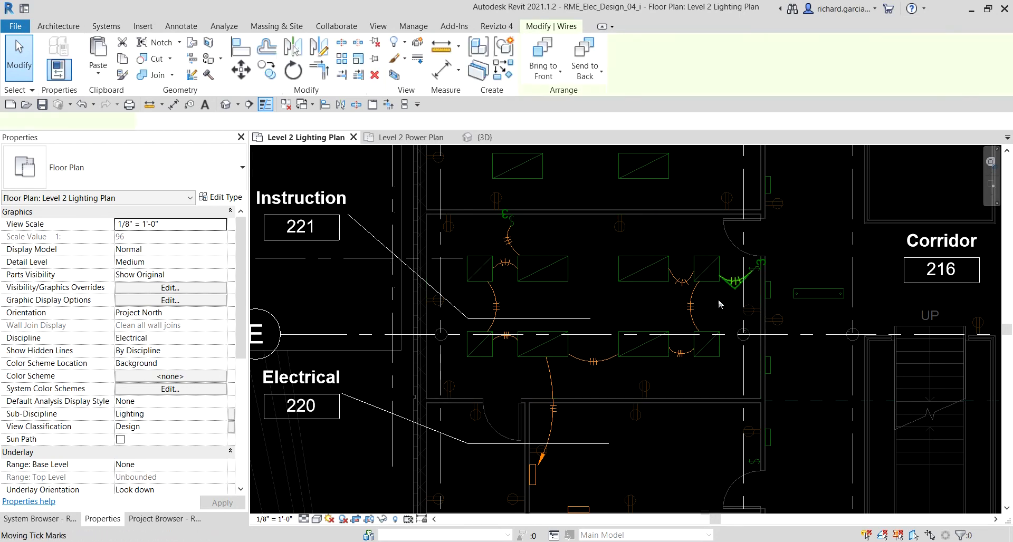
ctrl+click(694, 310)
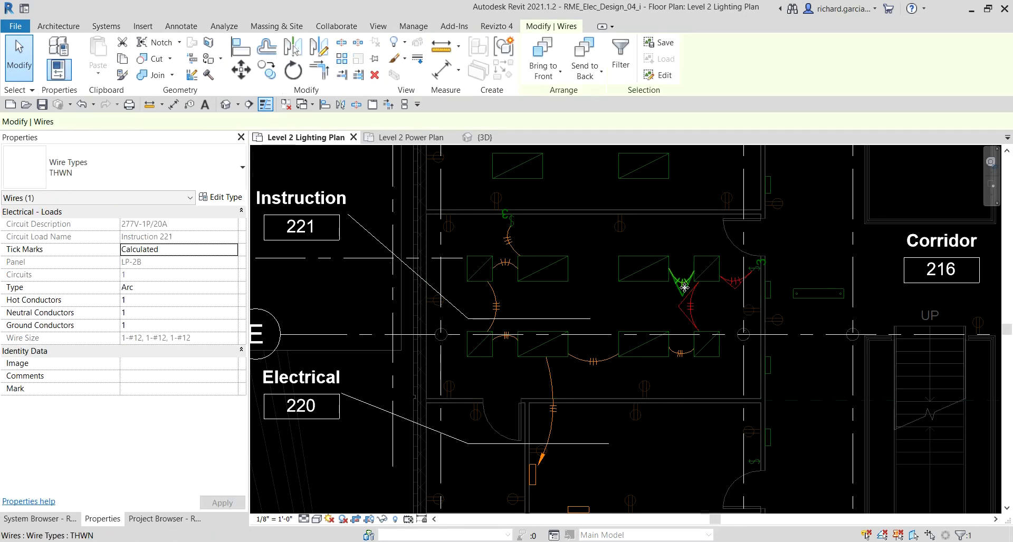
ctrl+click(515, 245)
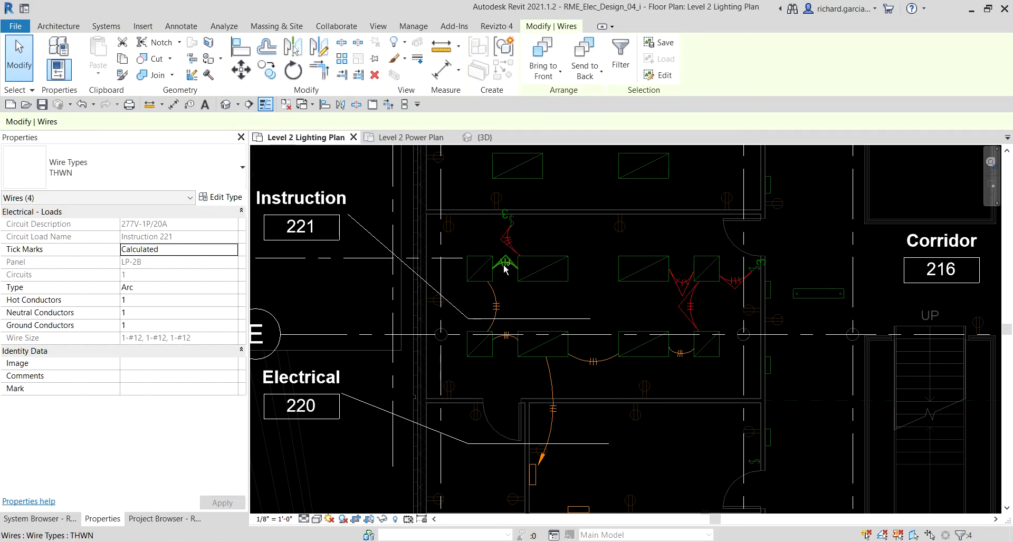
ctrl+click(499, 298)
ctrl+click(507, 324)
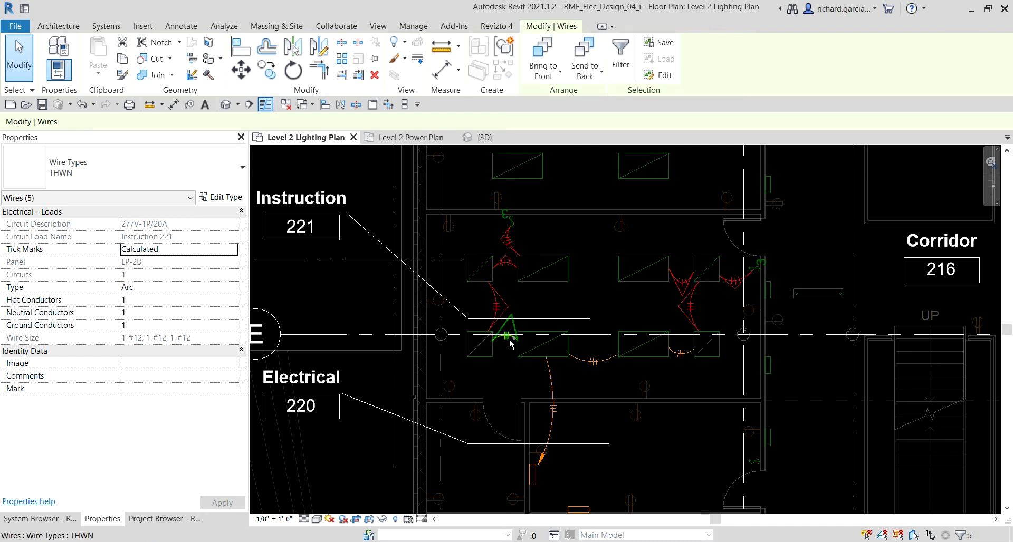
ctrl+click(595, 367)
ctrl+click(680, 354)
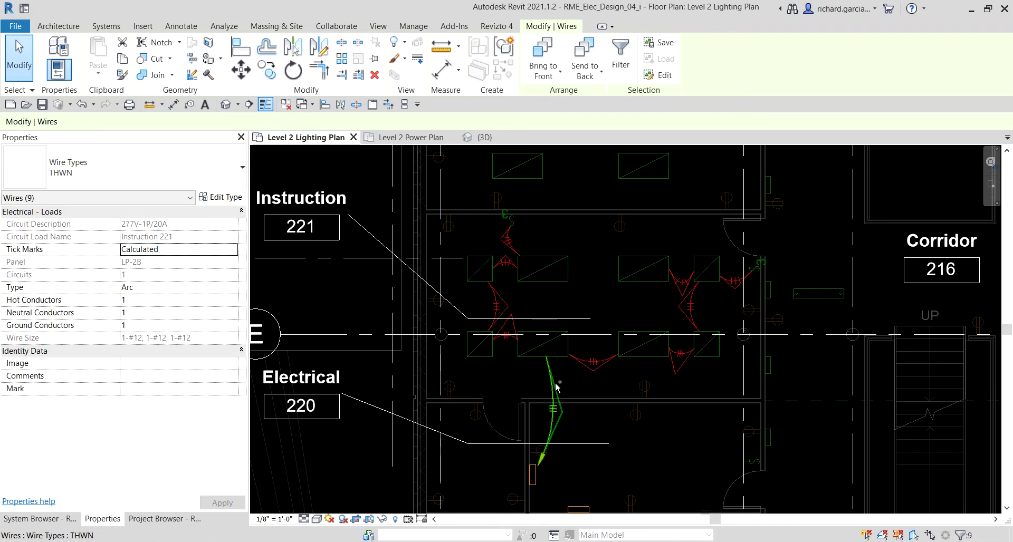
ctrl+click(552, 414)
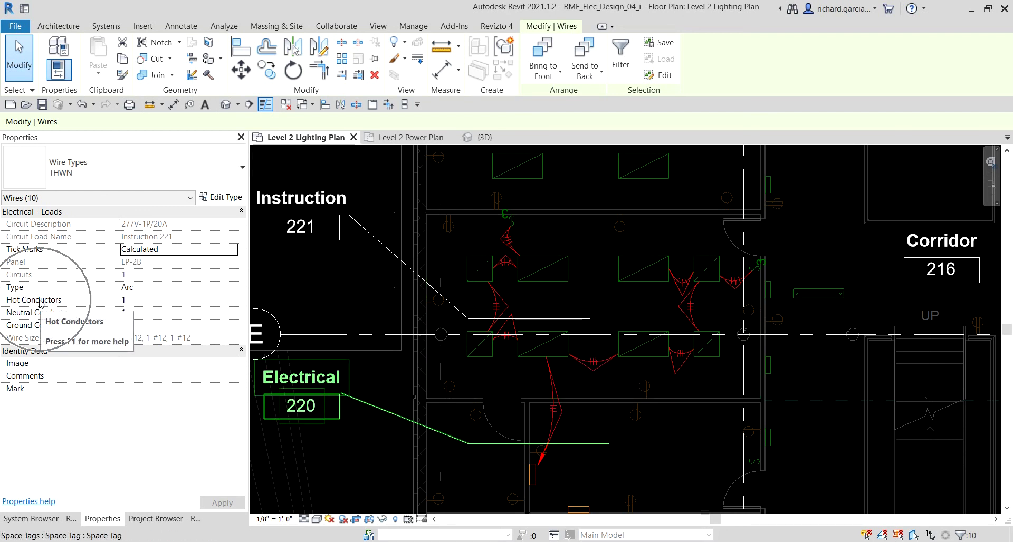
click(137, 302)
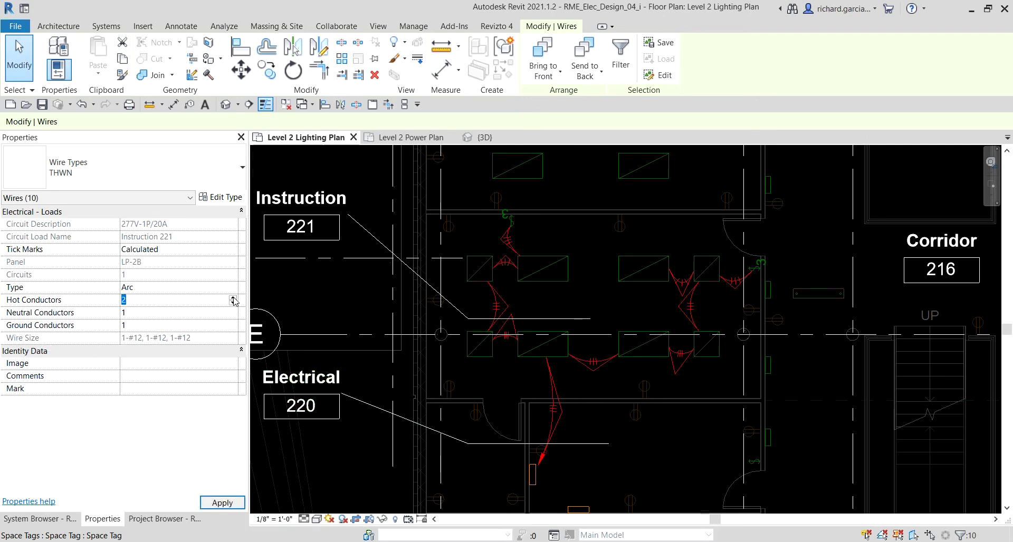
click(222, 502)
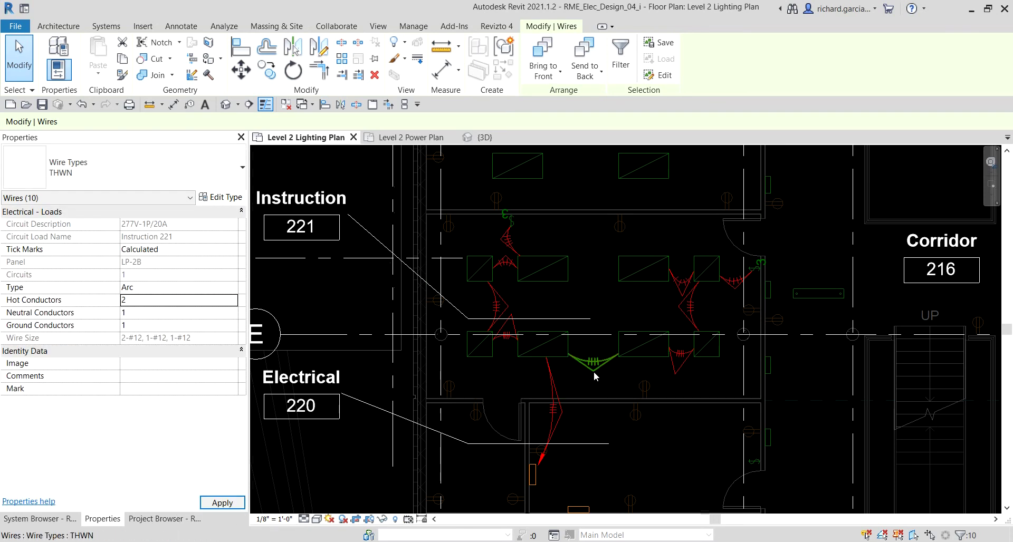
scroll(593, 371, up, 5)
click(614, 346)
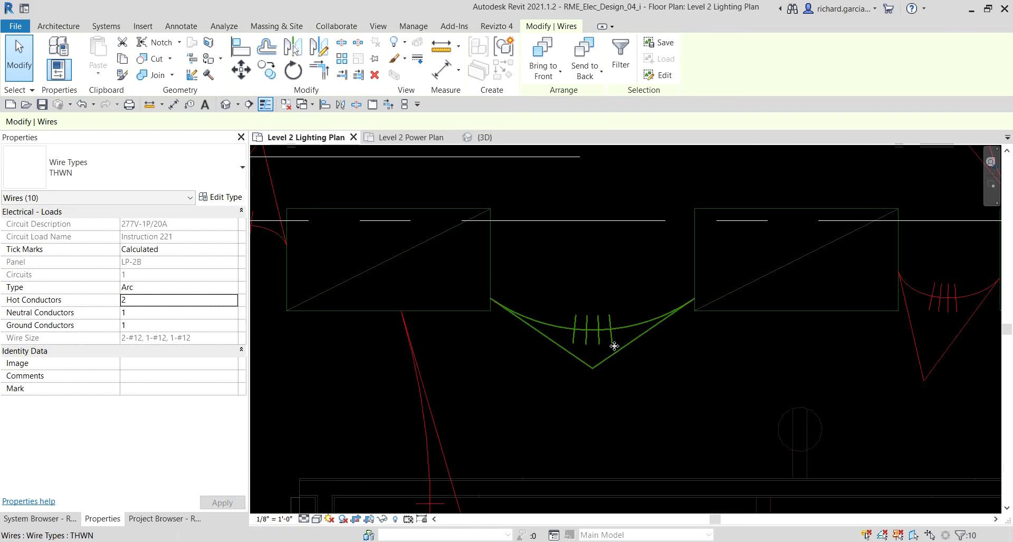
scroll(614, 346, down, 4)
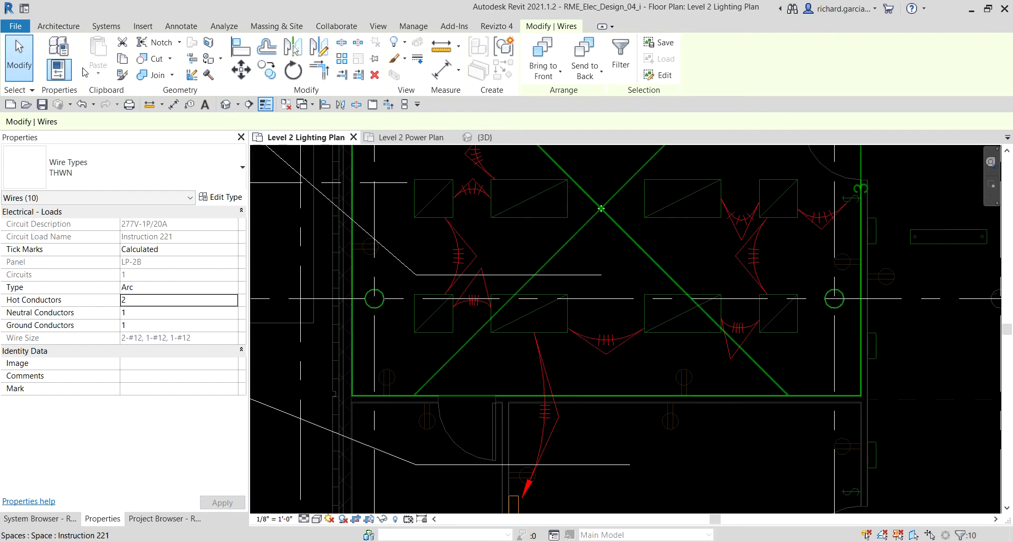
click(18, 58)
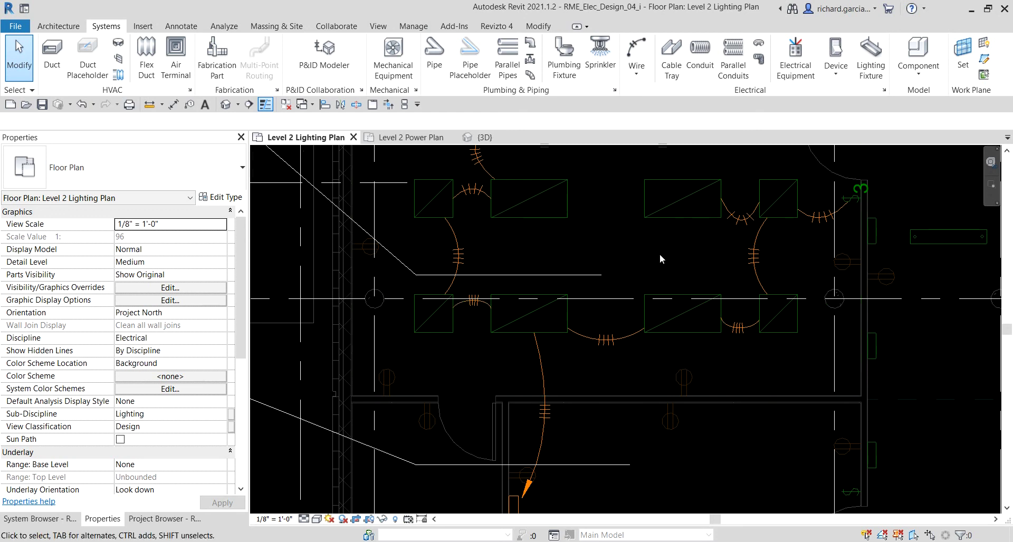
- Dismiss the save reminder and tag the Instruction 221 home run wire by category without a leader
scroll(662, 255, down, 4)
middle_drag(662, 255, 657, 259)
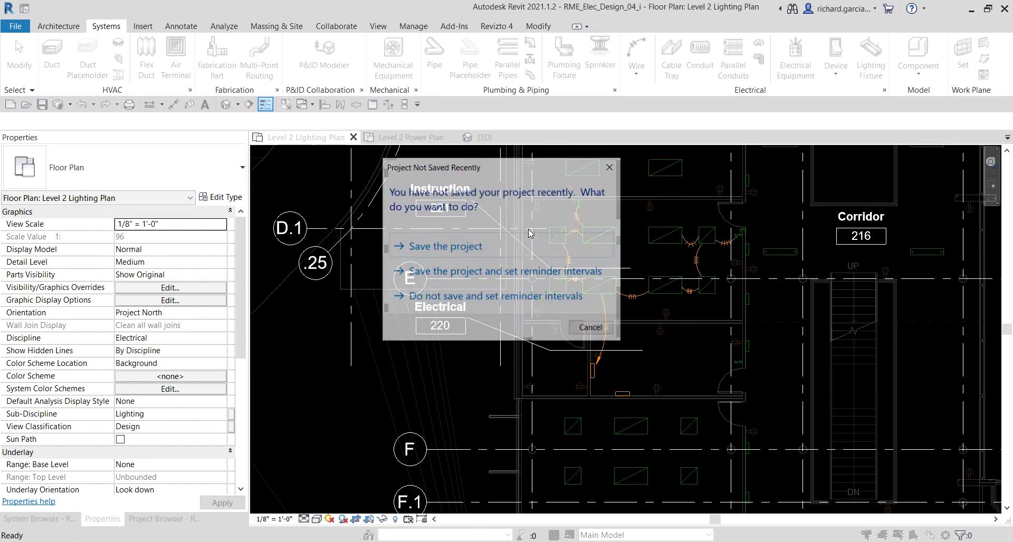
click(592, 328)
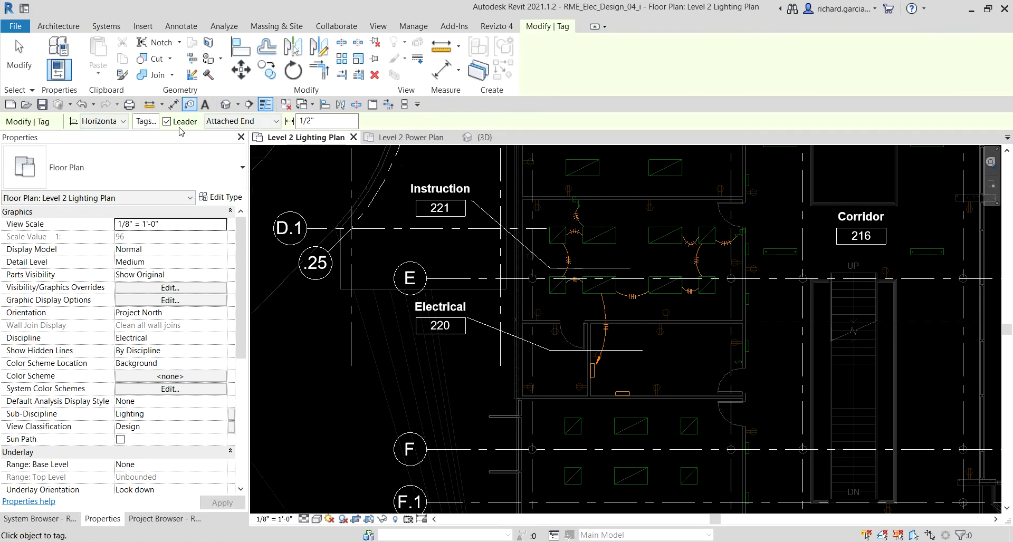
click(167, 122)
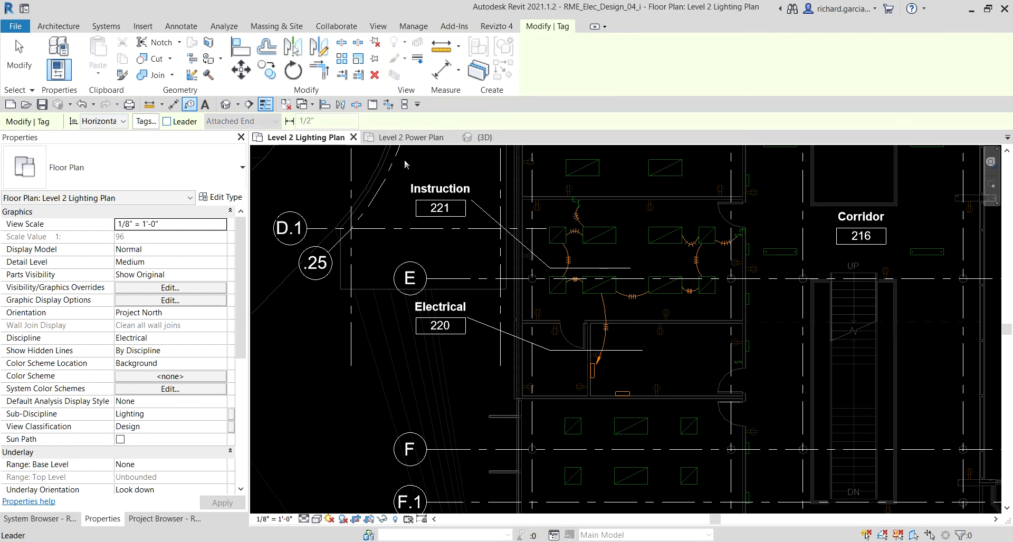
scroll(607, 328, up, 5)
scroll(620, 335, up, 3)
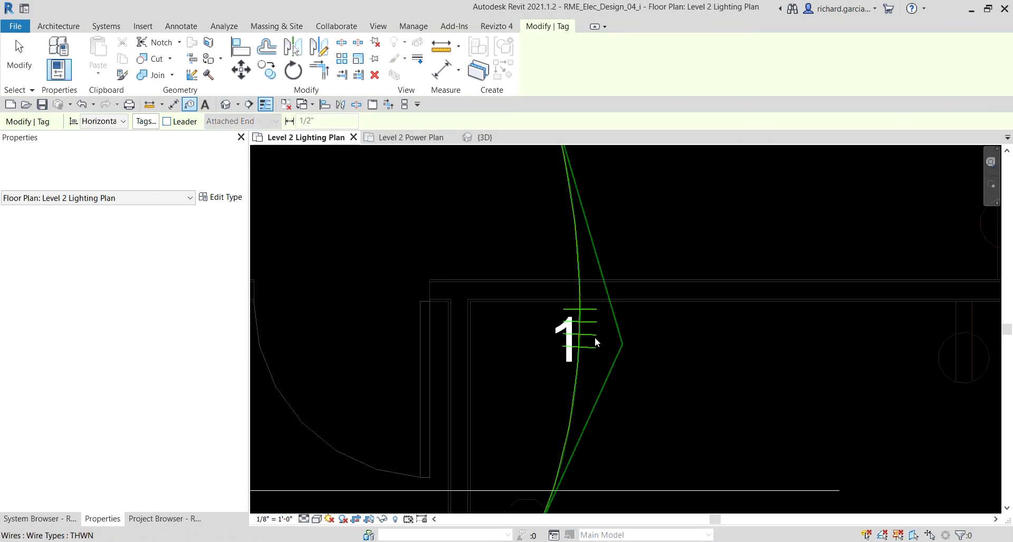
scroll(663, 356, down, 4)
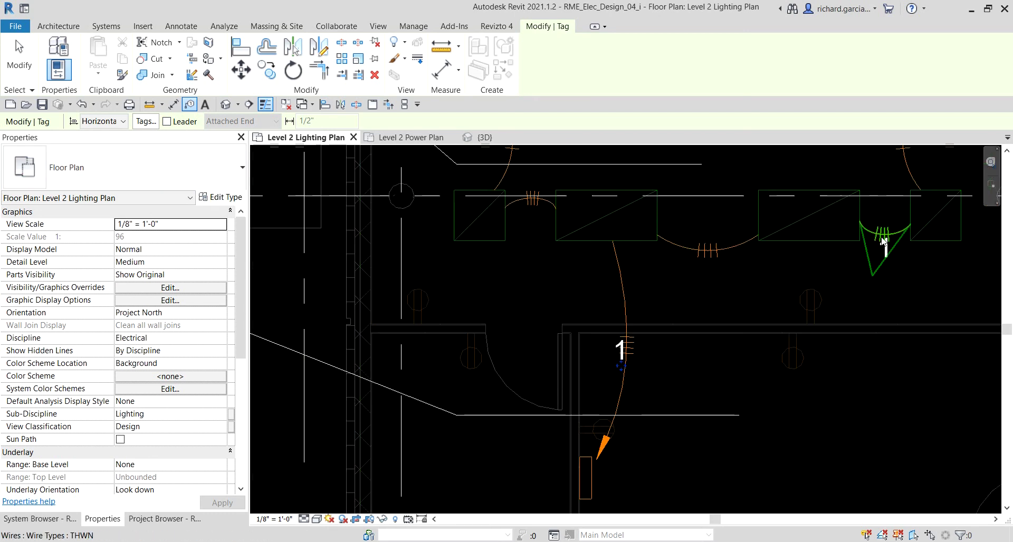
middle_drag(593, 321, 688, 388)
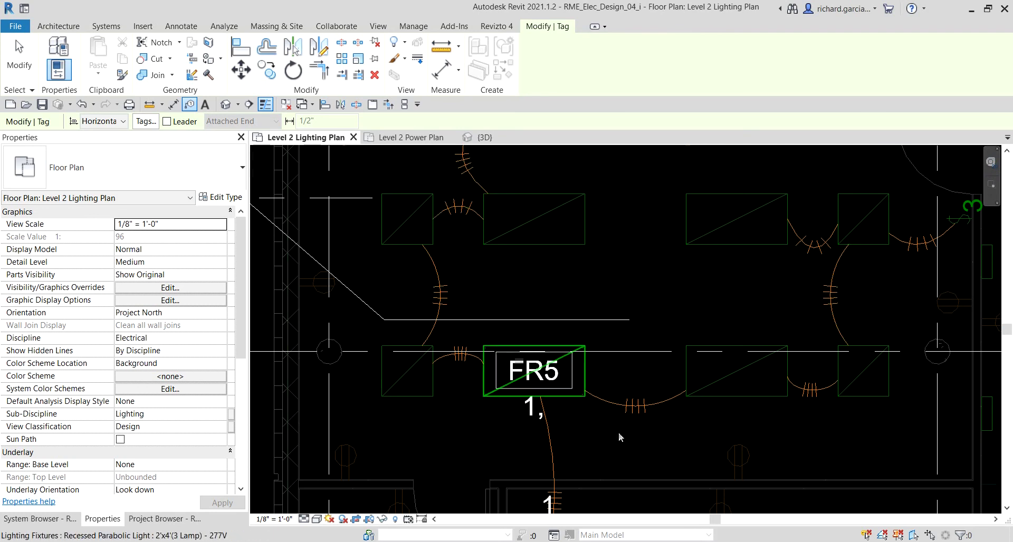
middle_drag(660, 457, 672, 357)
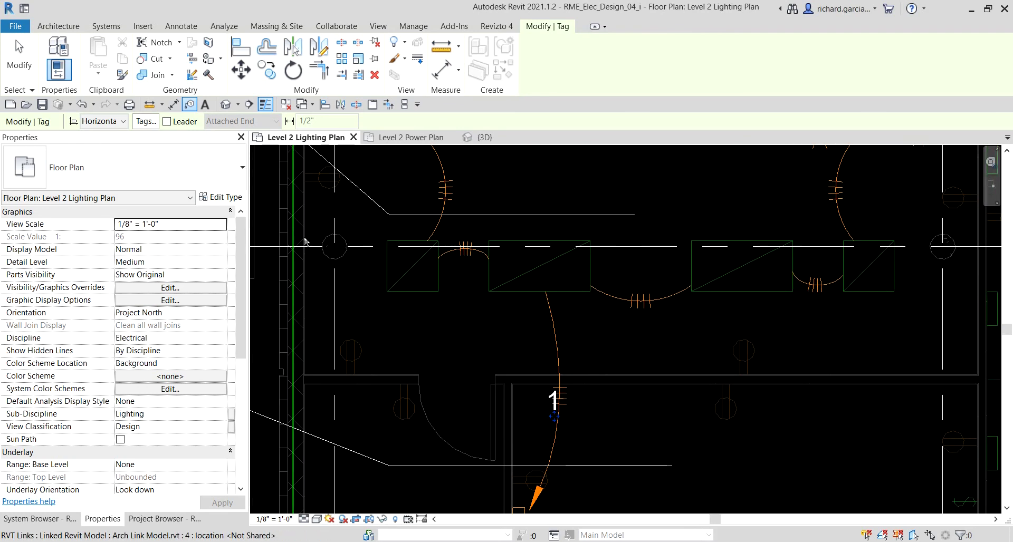
- Move the home run's wire tag just to the right of the wire's tick marks
click(19, 62)
click(552, 404)
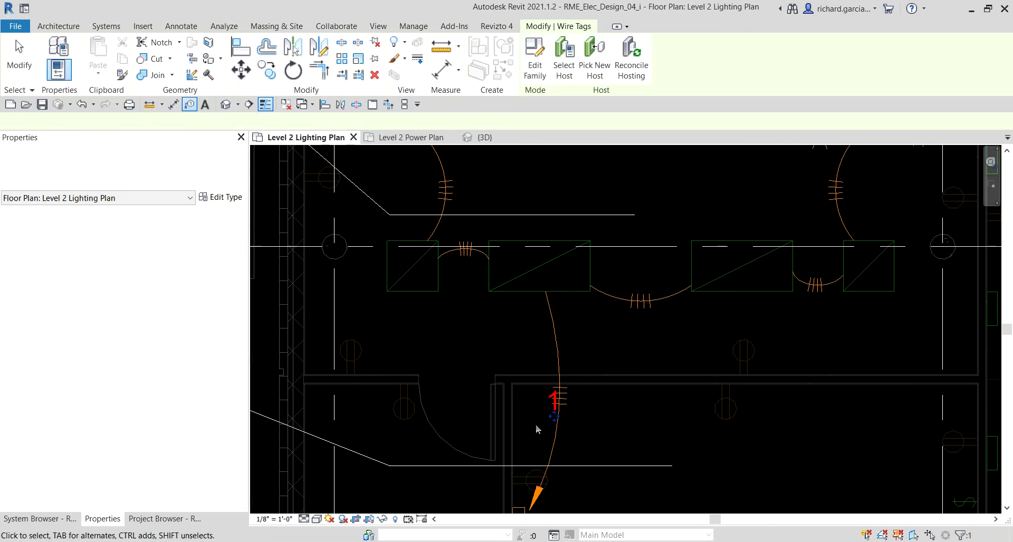
scroll(536, 424, up, 3)
drag(570, 417, 612, 412)
key(Escape)
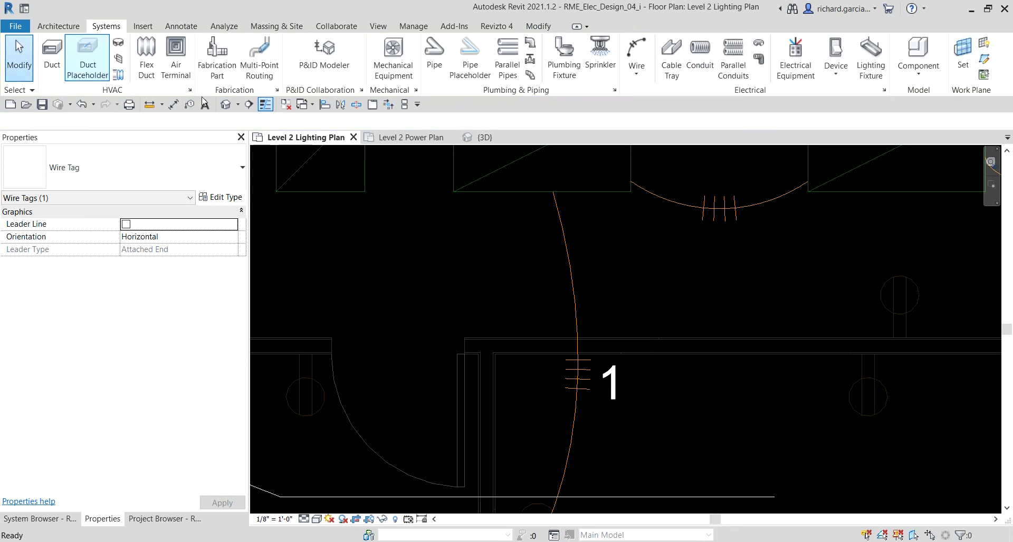
- Trace the tagged home run to its panel and select all connected Instruction 221 fixtures, switches and wires to check their shared panel property
scroll(638, 263, down, 3)
scroll(637, 263, down, 2)
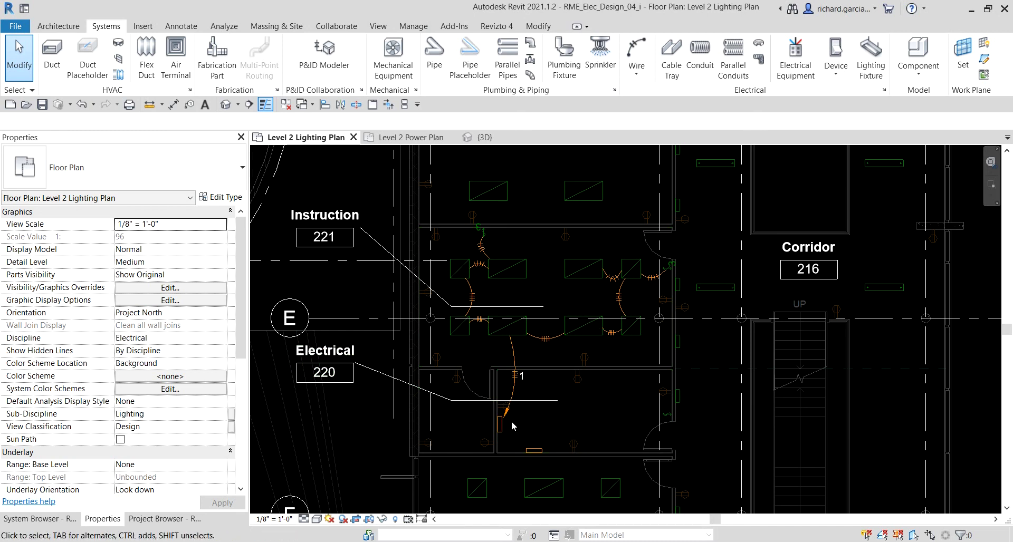
click(520, 381)
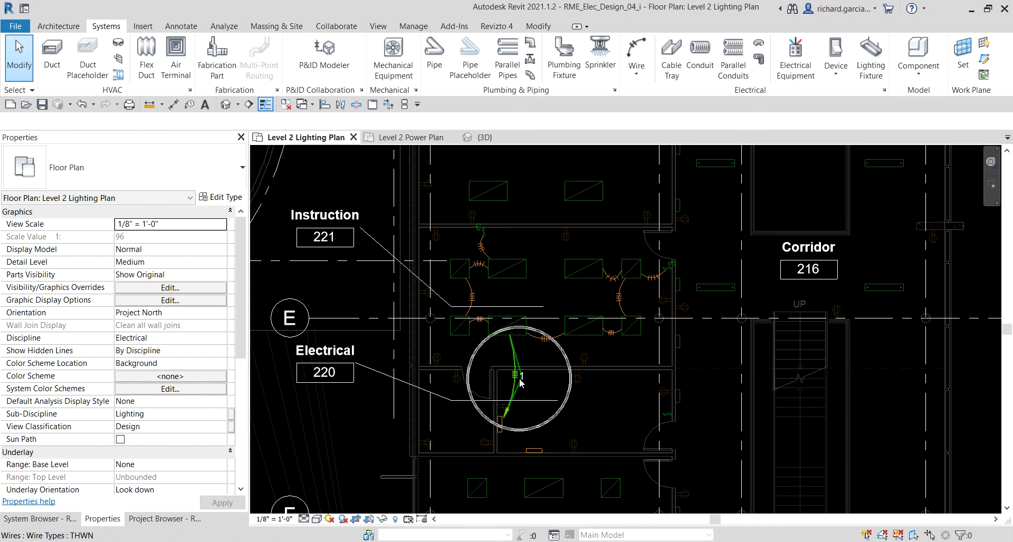
click(504, 433)
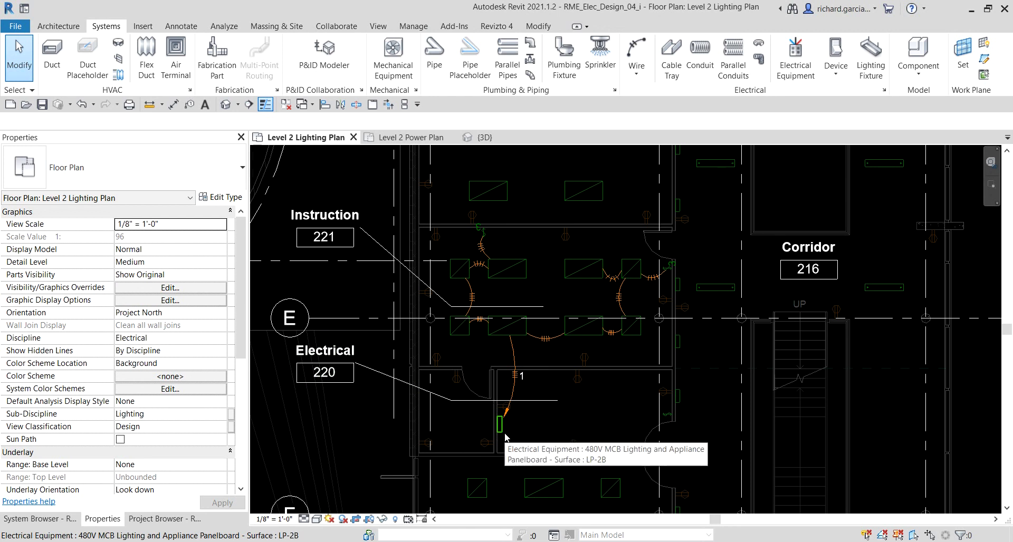
scroll(580, 387, up, 1)
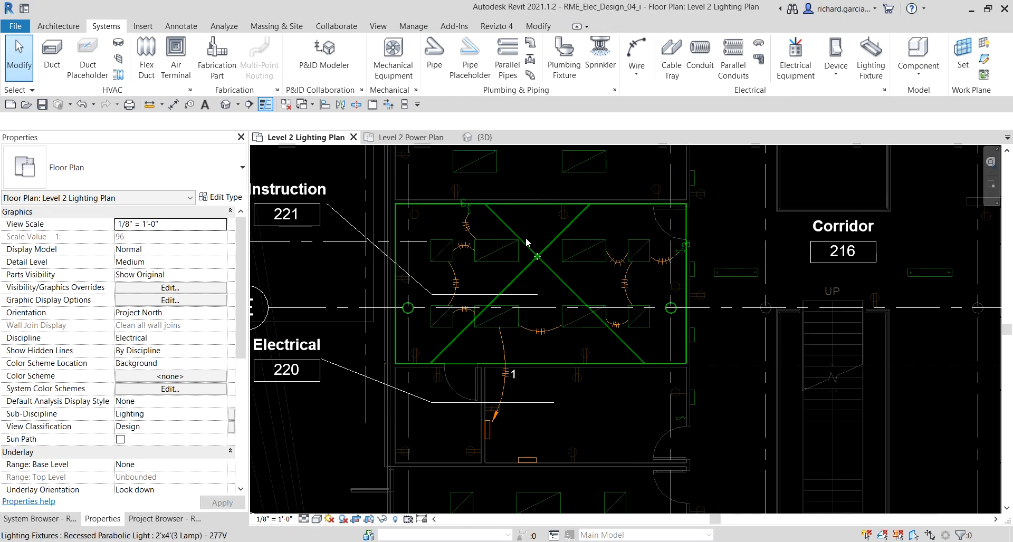
scroll(540, 370, up, 1)
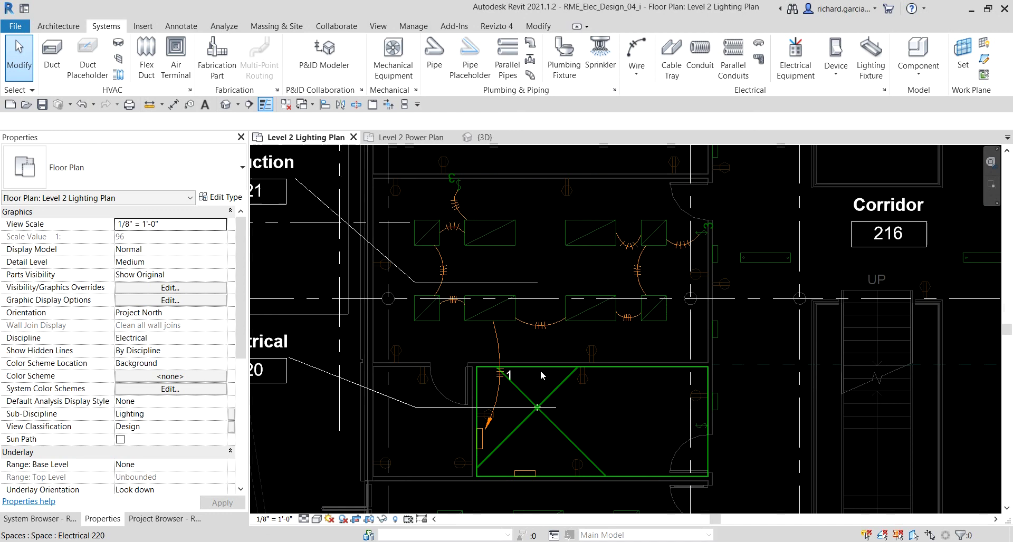
click(538, 327)
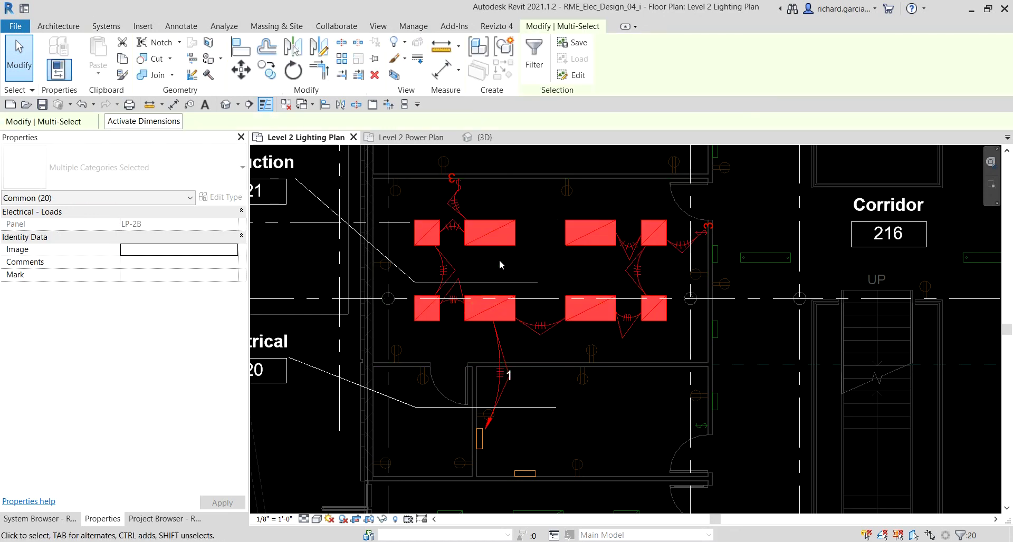
click(136, 226)
click(136, 225)
click(22, 54)
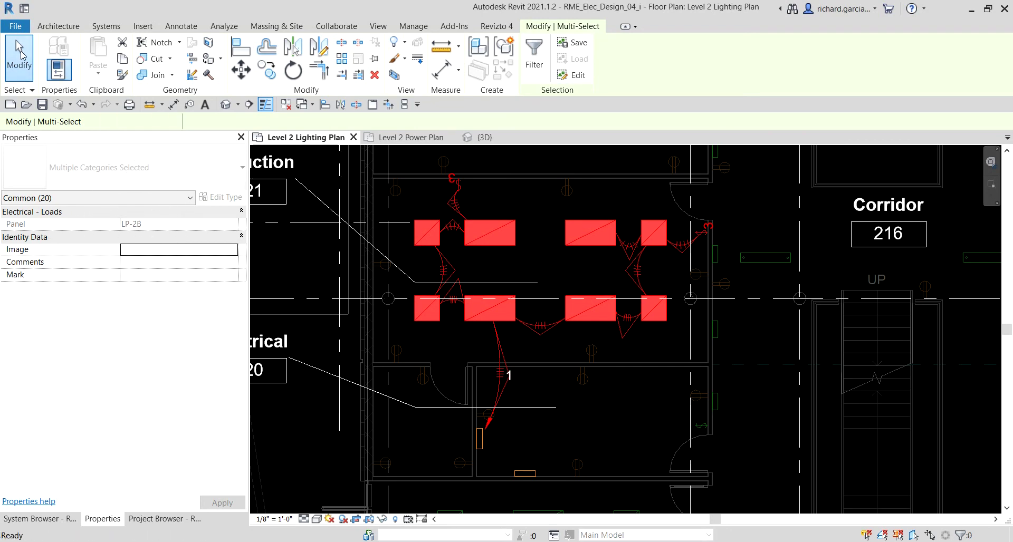
- Inspect the home run wire's circuit, conductor and wire size properties, then clear the selection
click(499, 339)
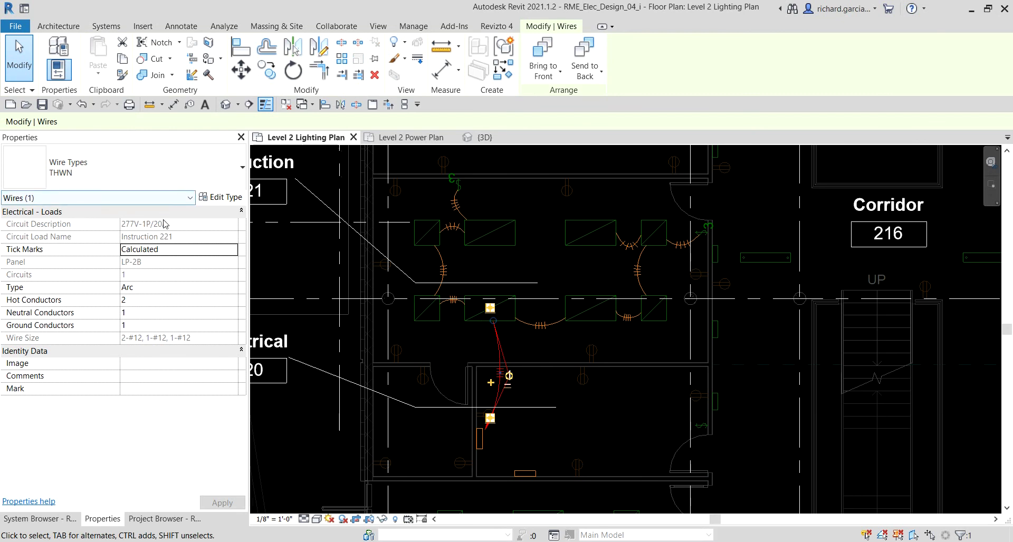
click(152, 340)
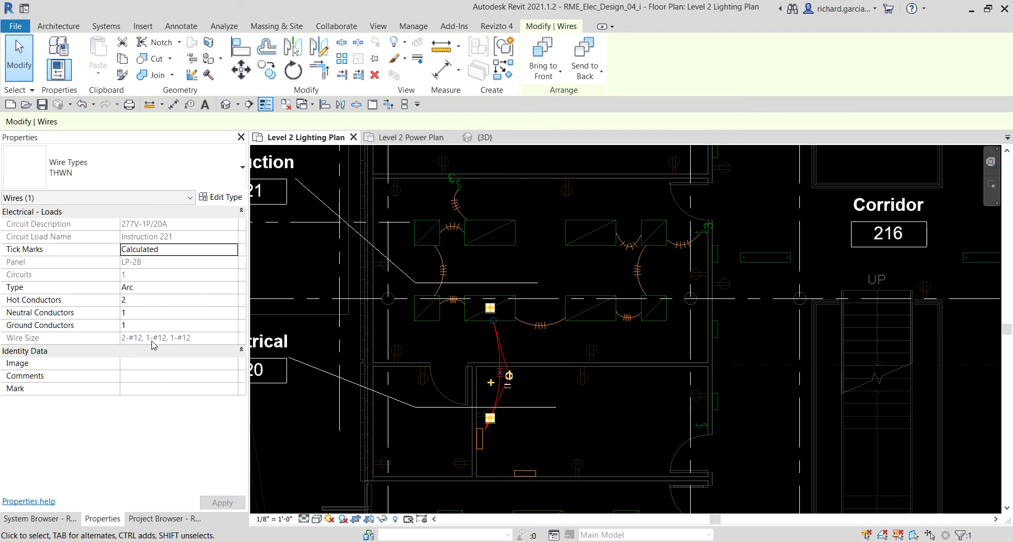
click(19, 52)
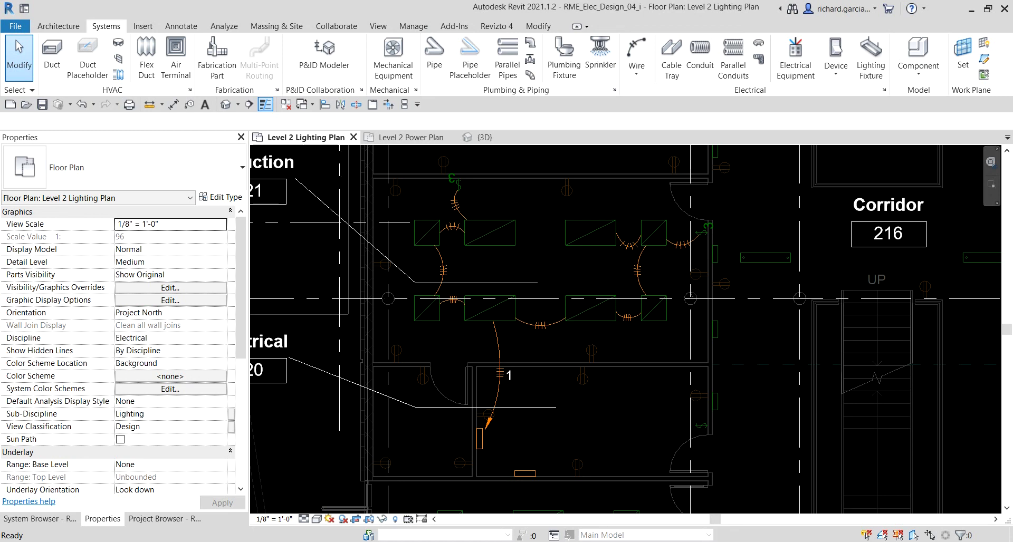
scroll(715, 318, down, 2)
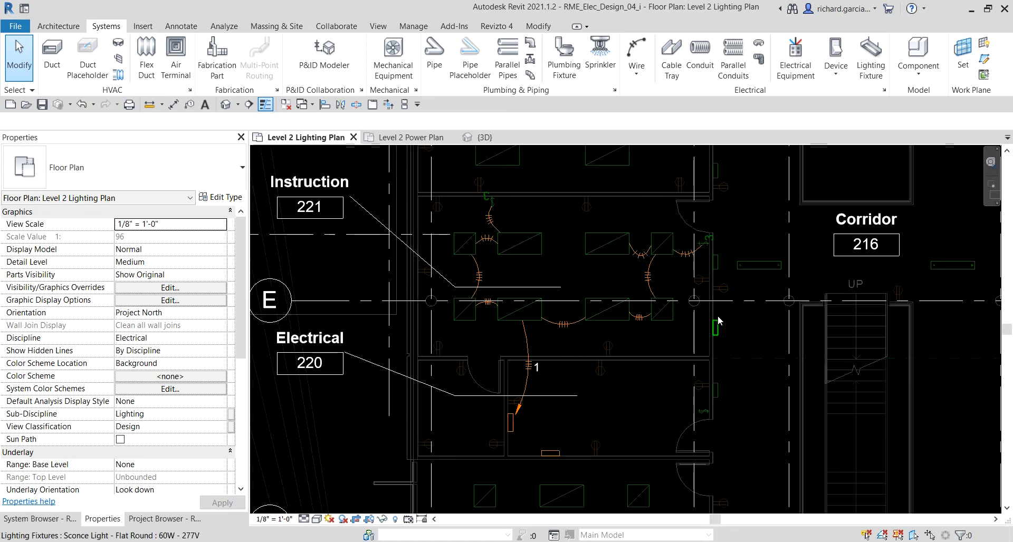